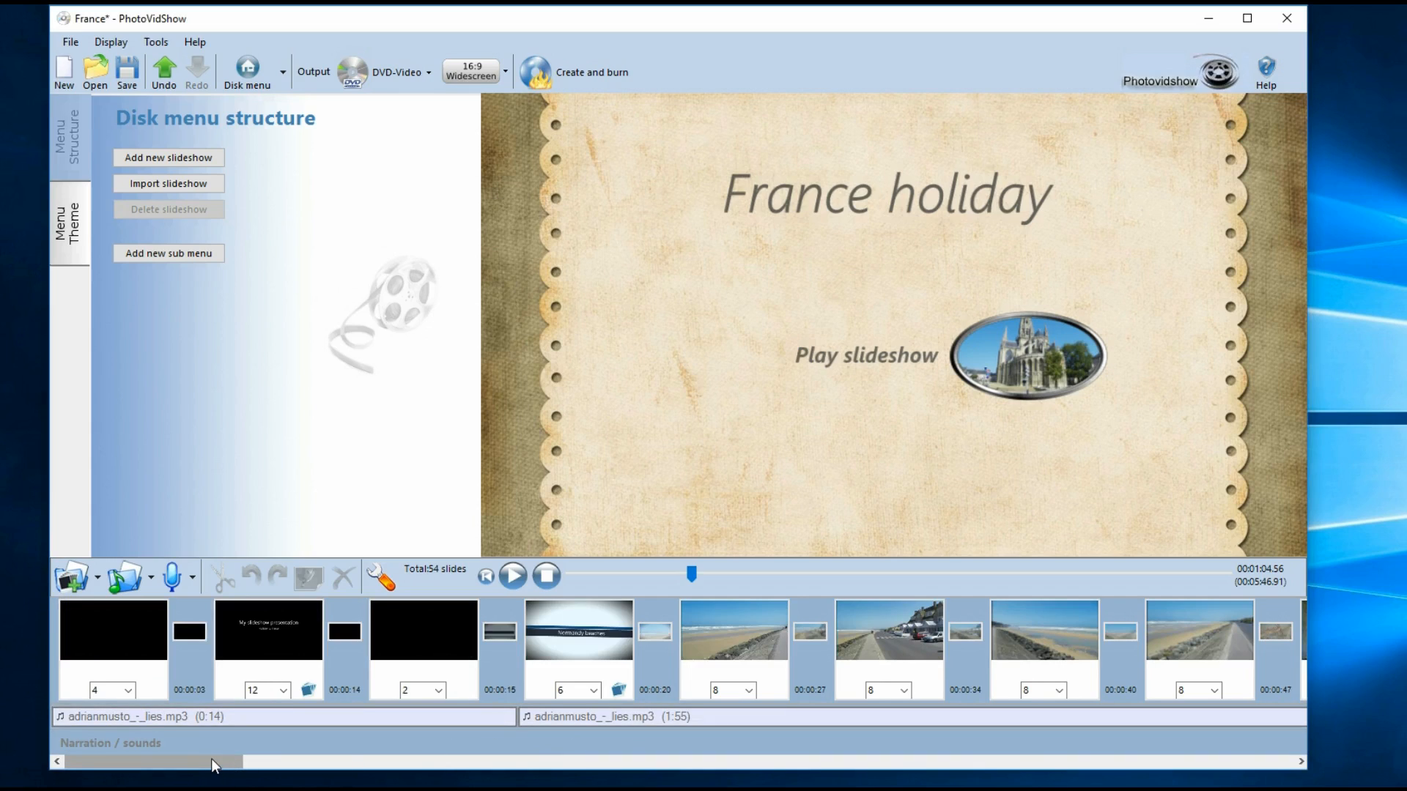
drag(199, 758, 376, 778)
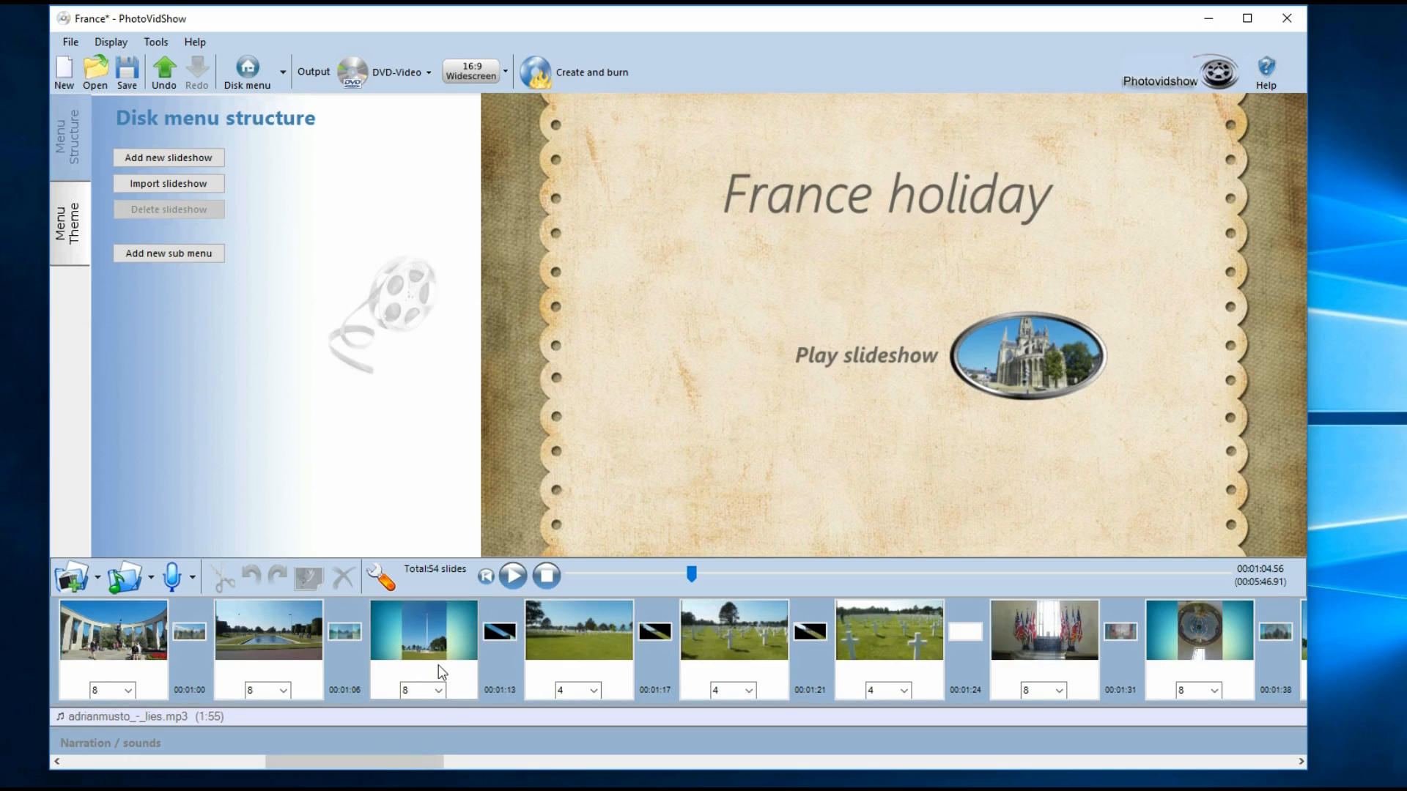
drag(414, 763, 220, 758)
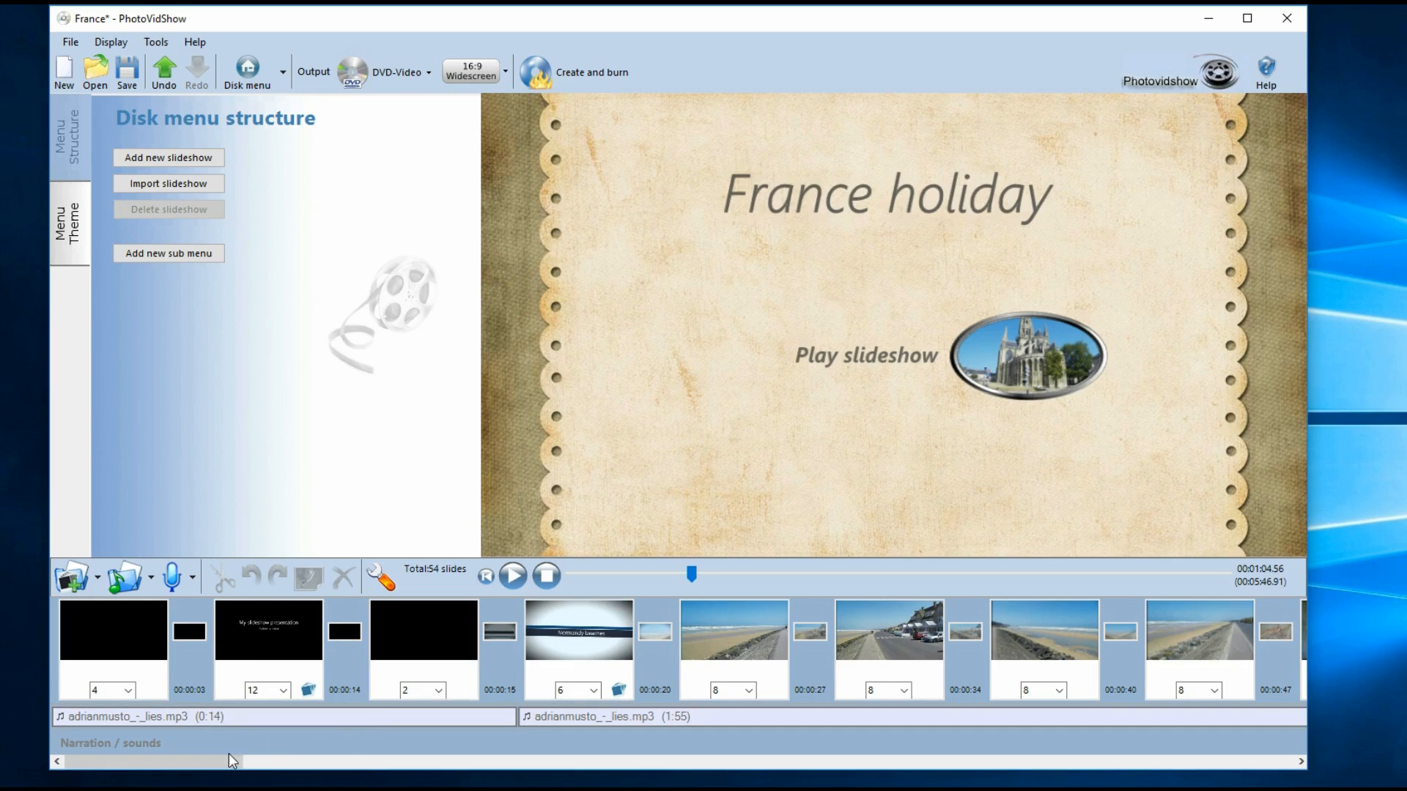
mouse_move(226, 756)
mouse_down()
mouse_move(365, 754)
mouse_move(203, 746)
mouse_move(478, 775)
mouse_move(204, 762)
mouse_up()
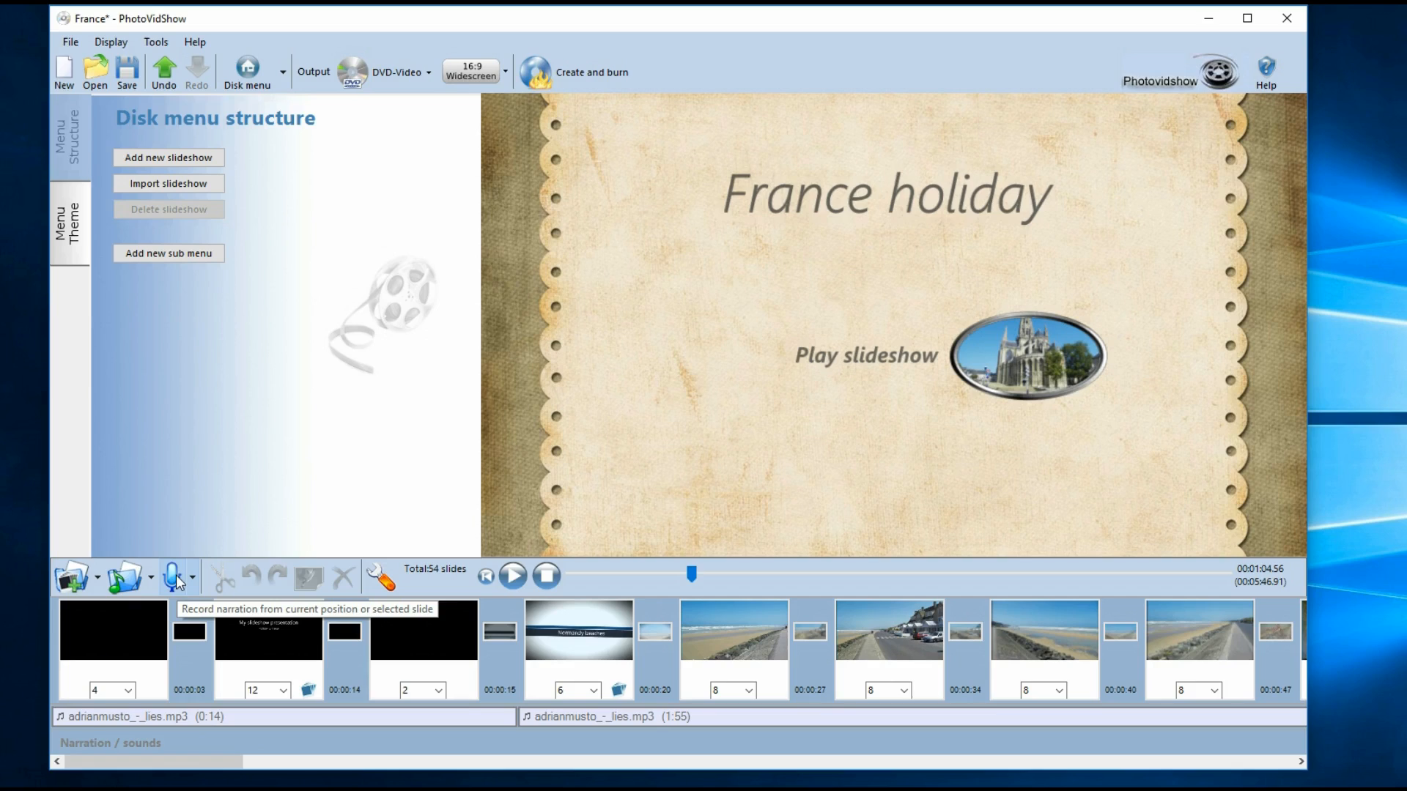
Step: Rewind the slideshow to the start and open narration recording, reviewing the file name, store location and recording device
click(485, 576)
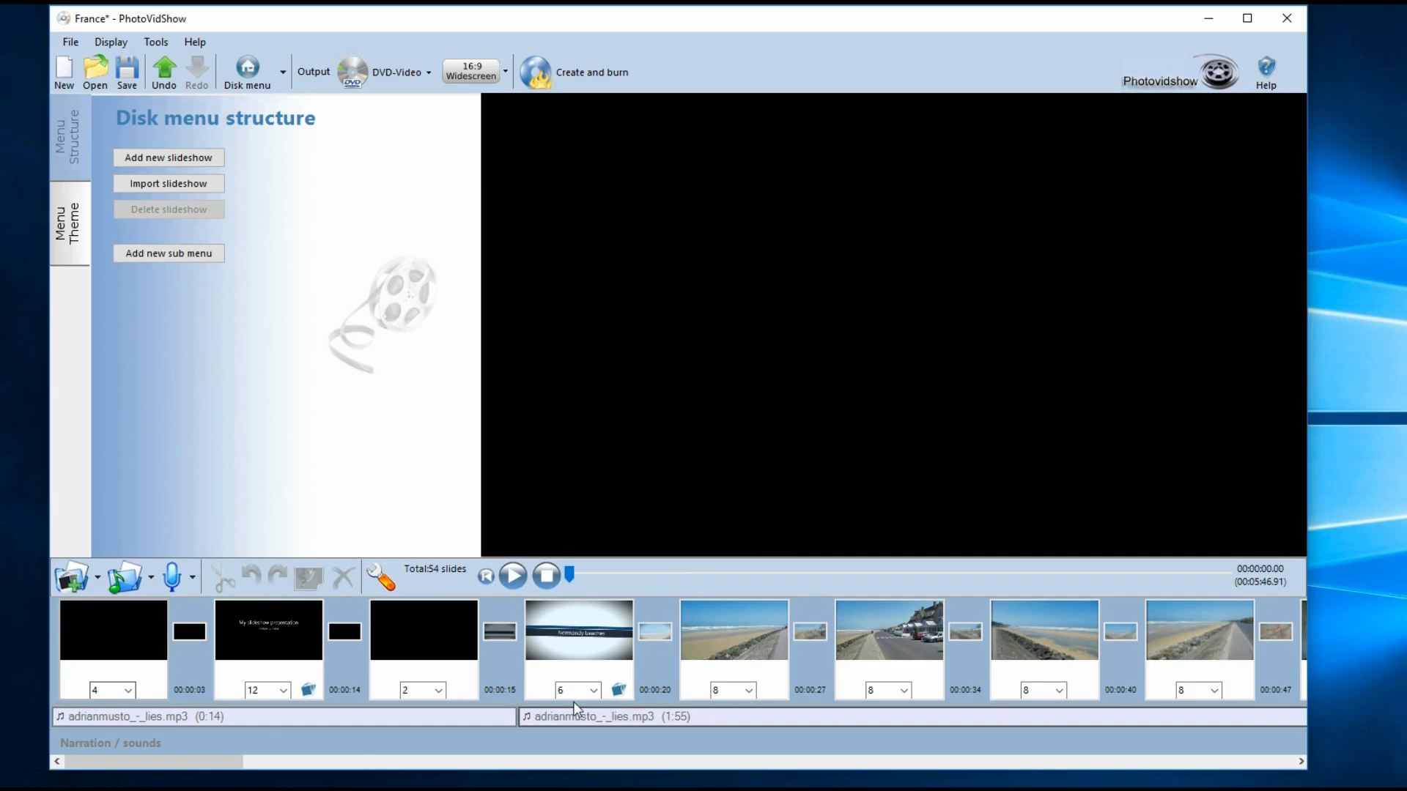
click(175, 573)
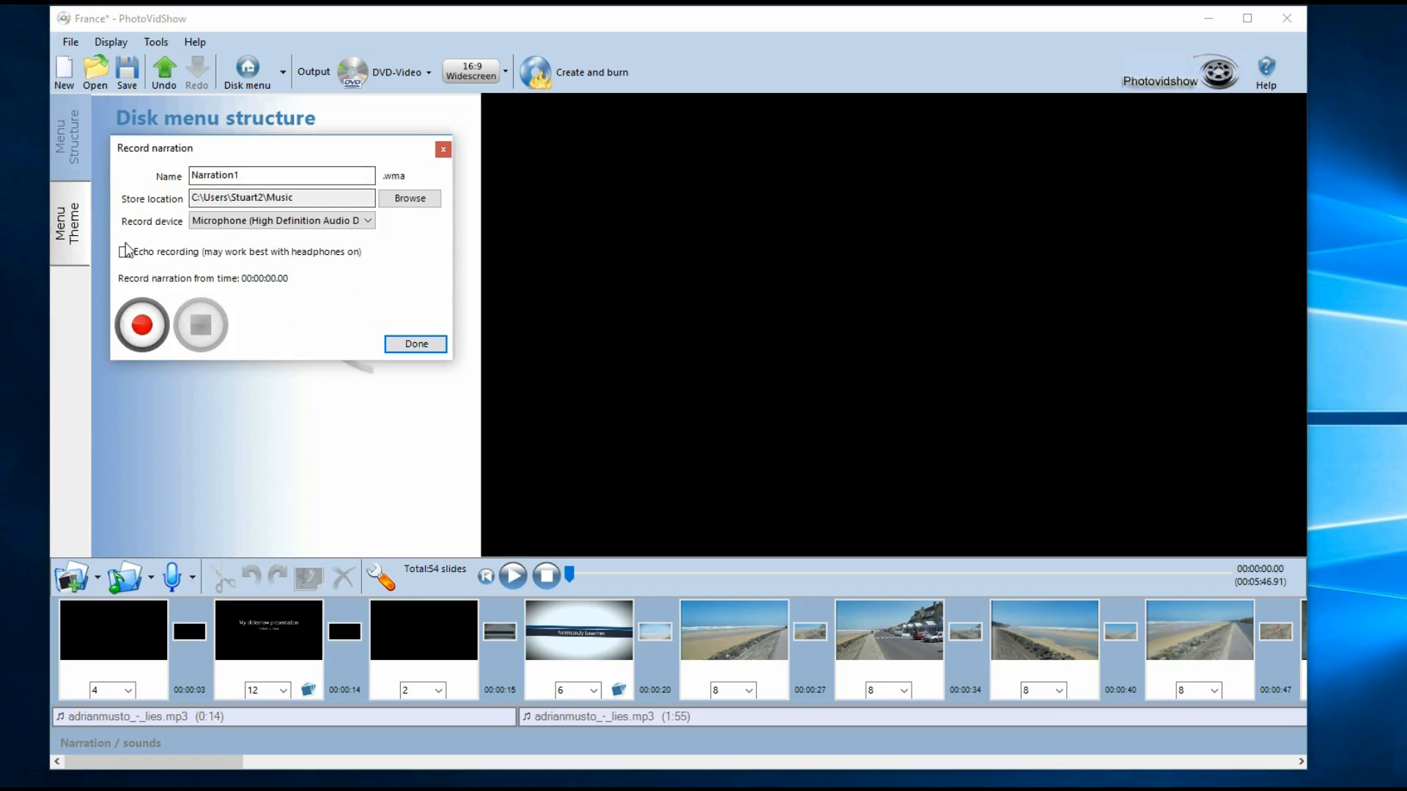
drag(280, 151, 325, 224)
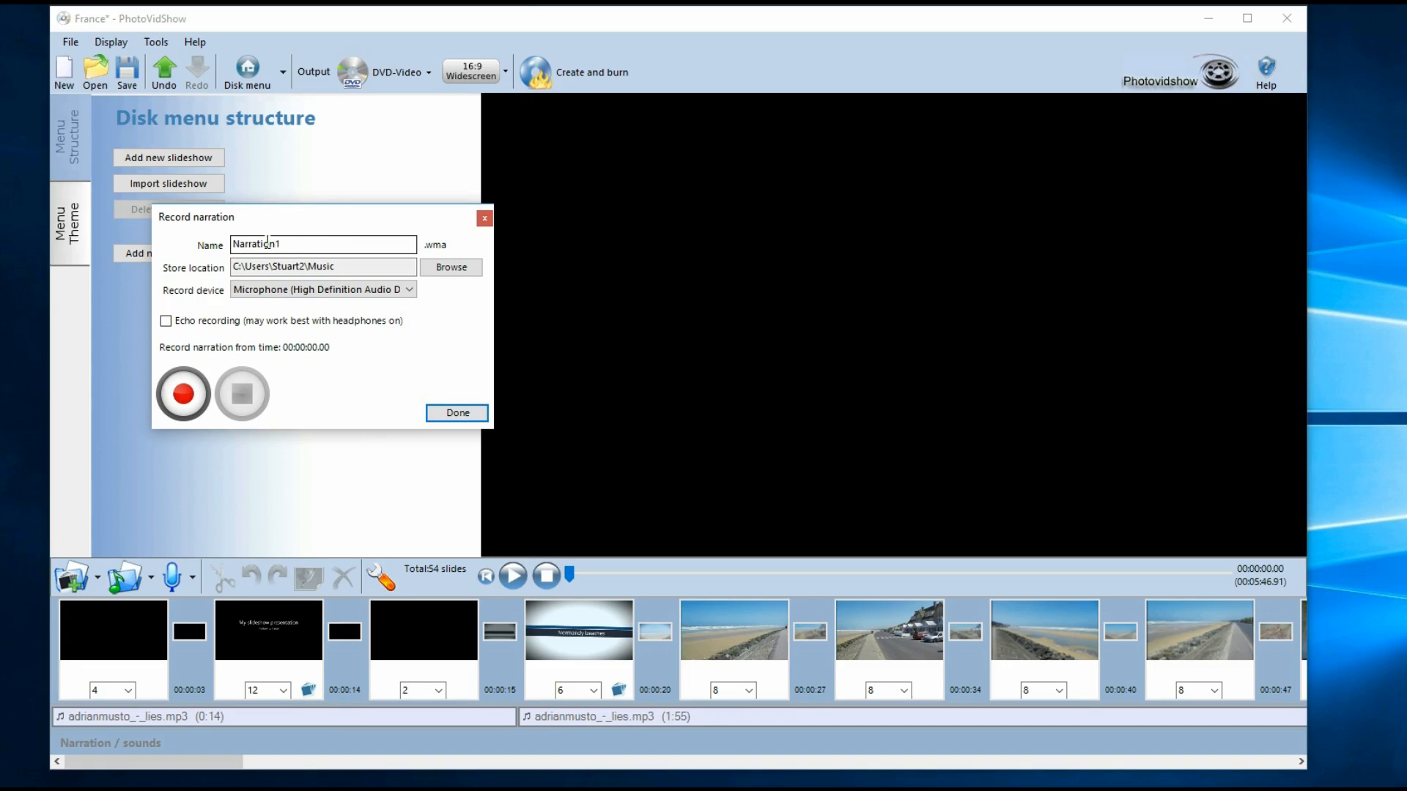
click(292, 244)
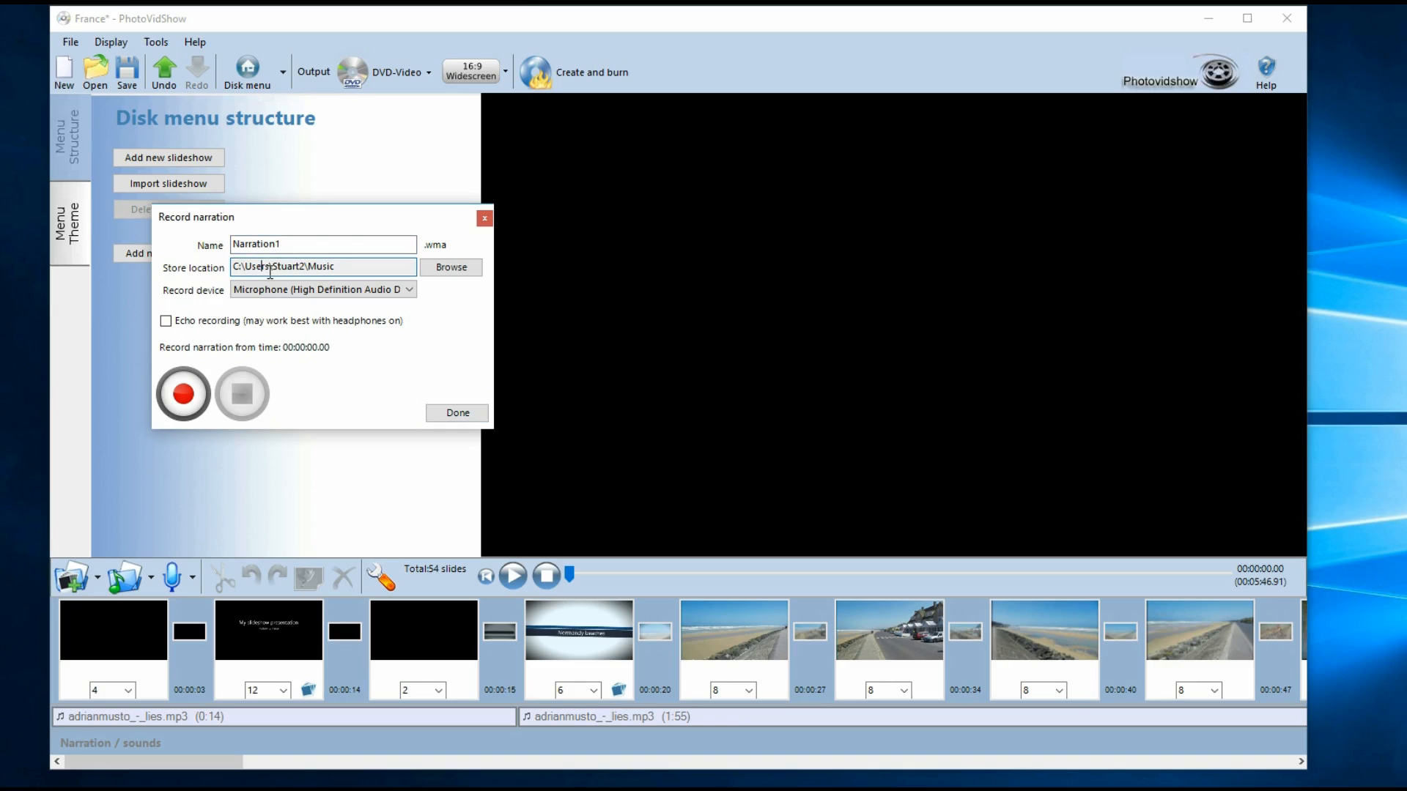
click(350, 267)
click(411, 290)
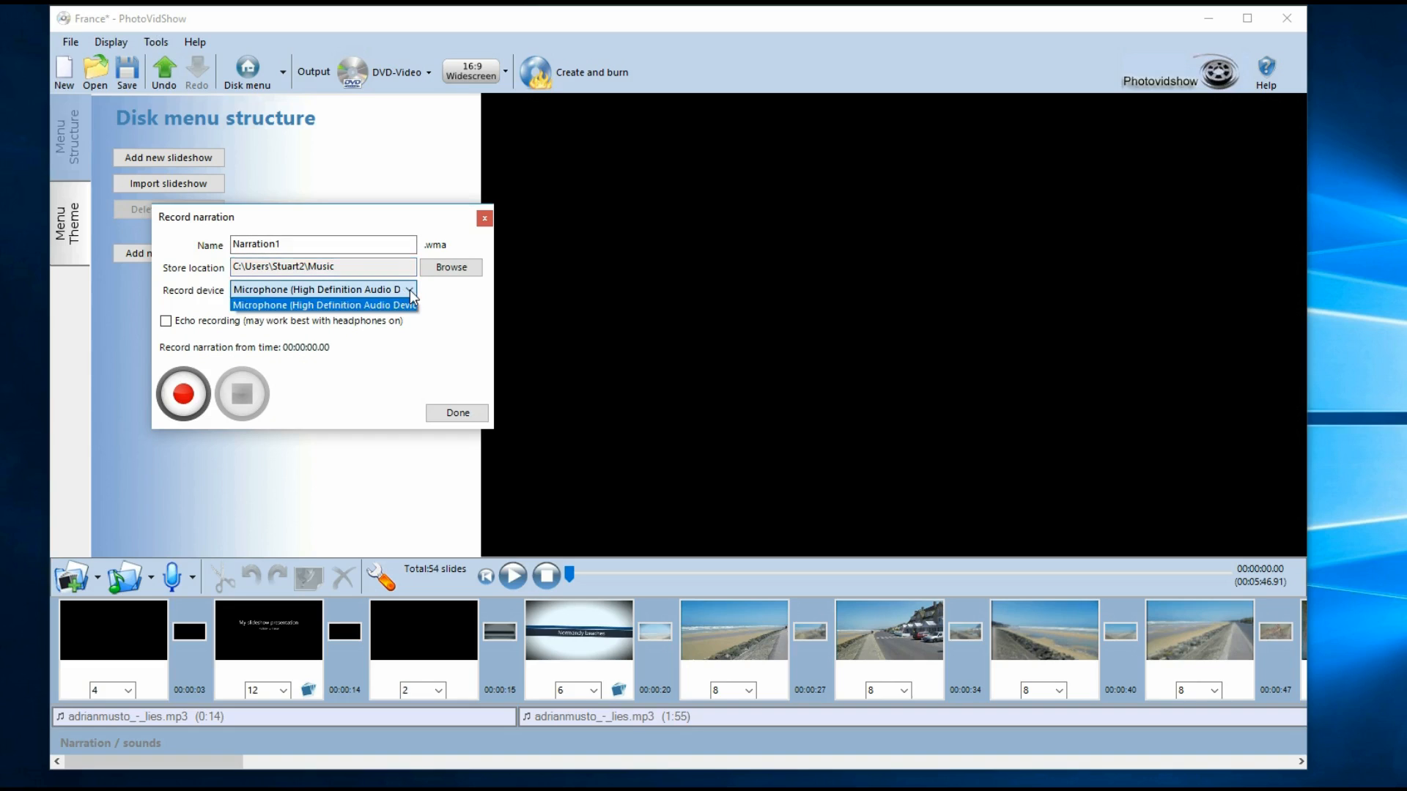
click(411, 288)
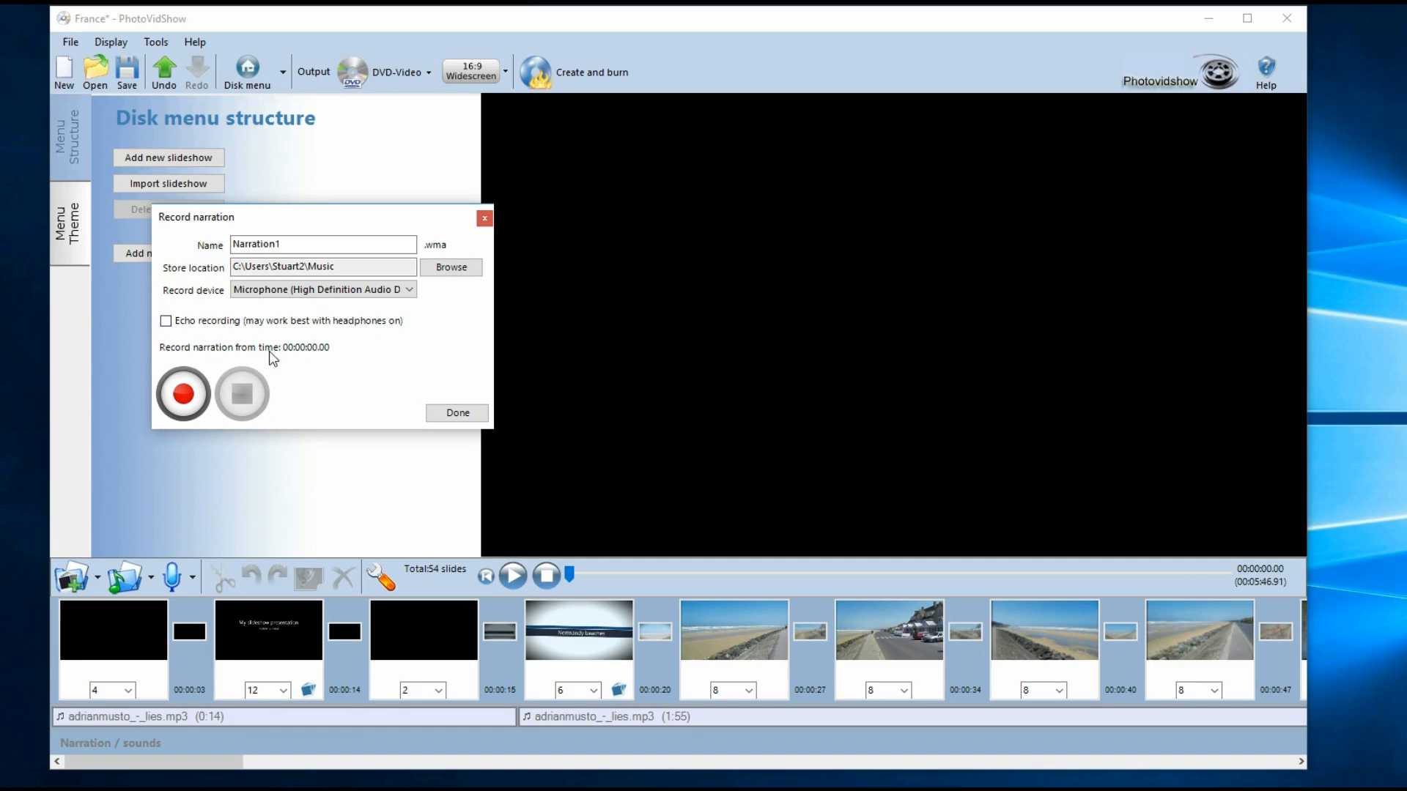
Step: Record the Narration1 narration from the slideshow's start, pausing and resuming at about 22 seconds and stopping at about 36 seconds
click(185, 395)
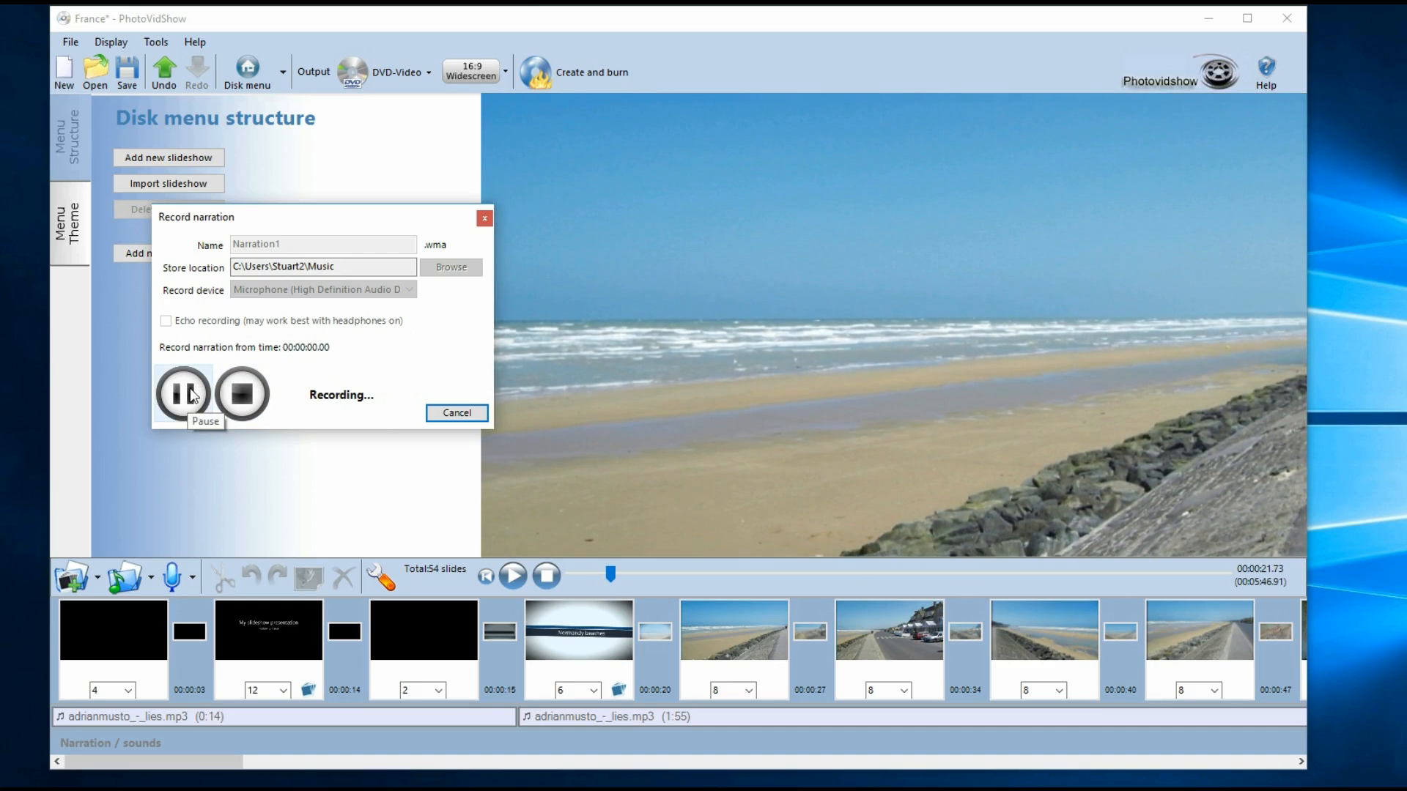
click(192, 396)
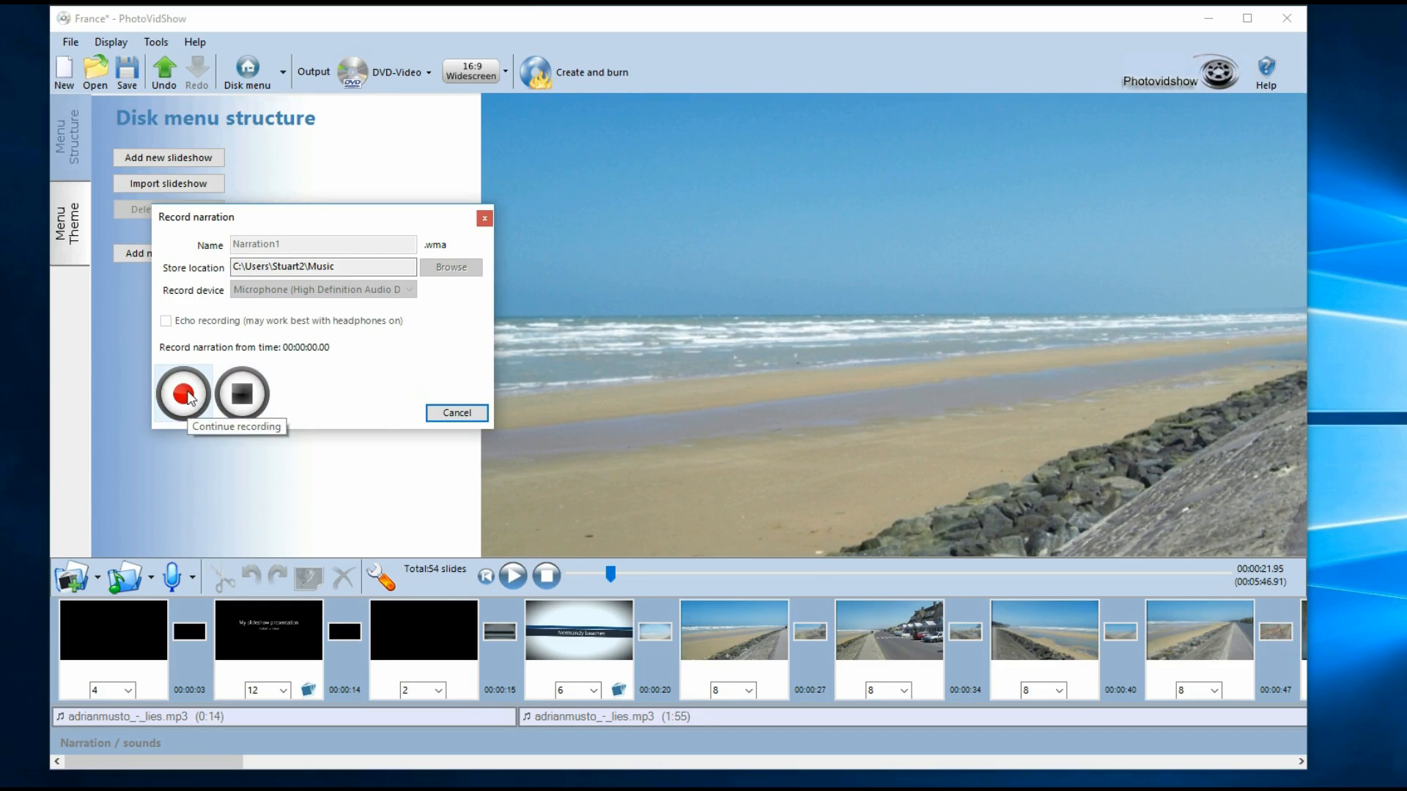
click(190, 396)
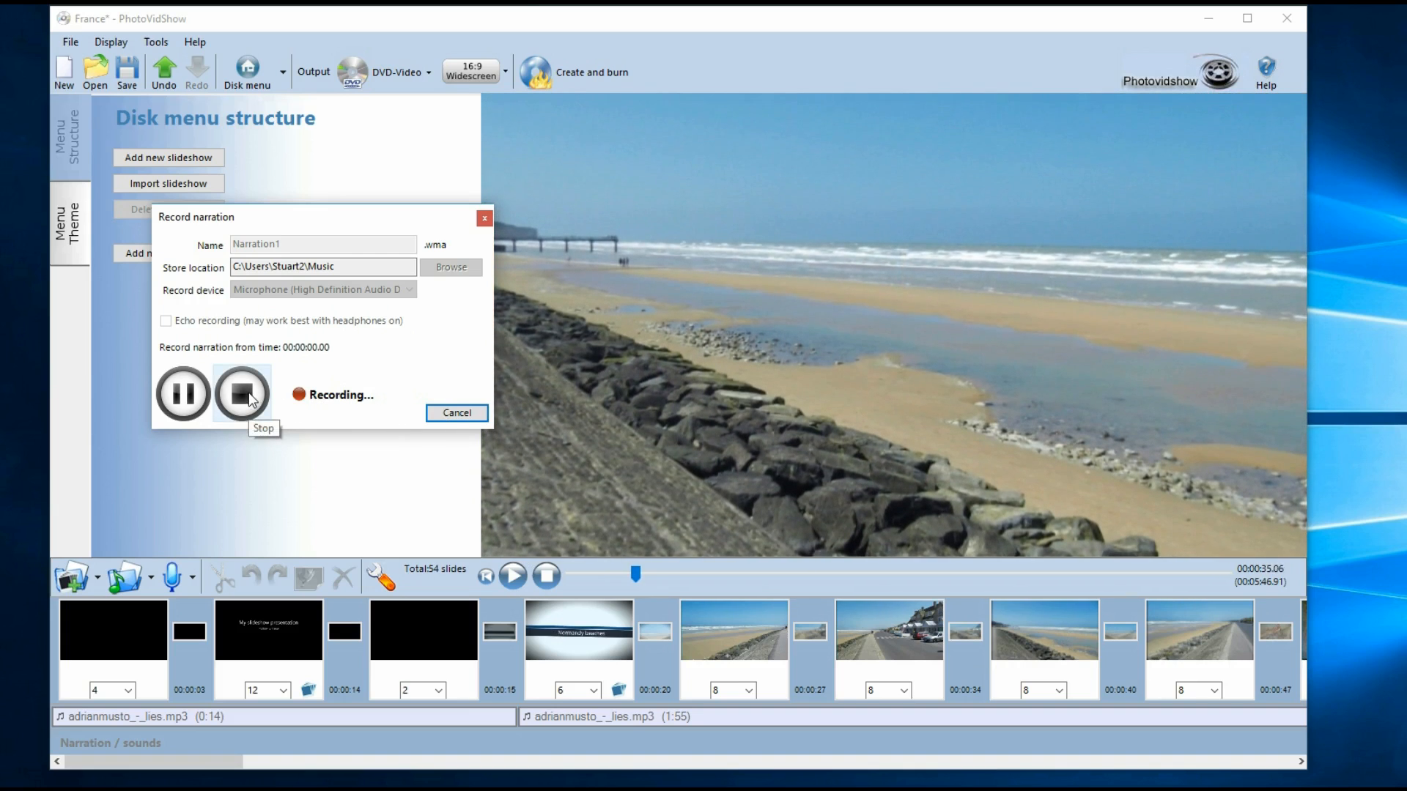
click(249, 393)
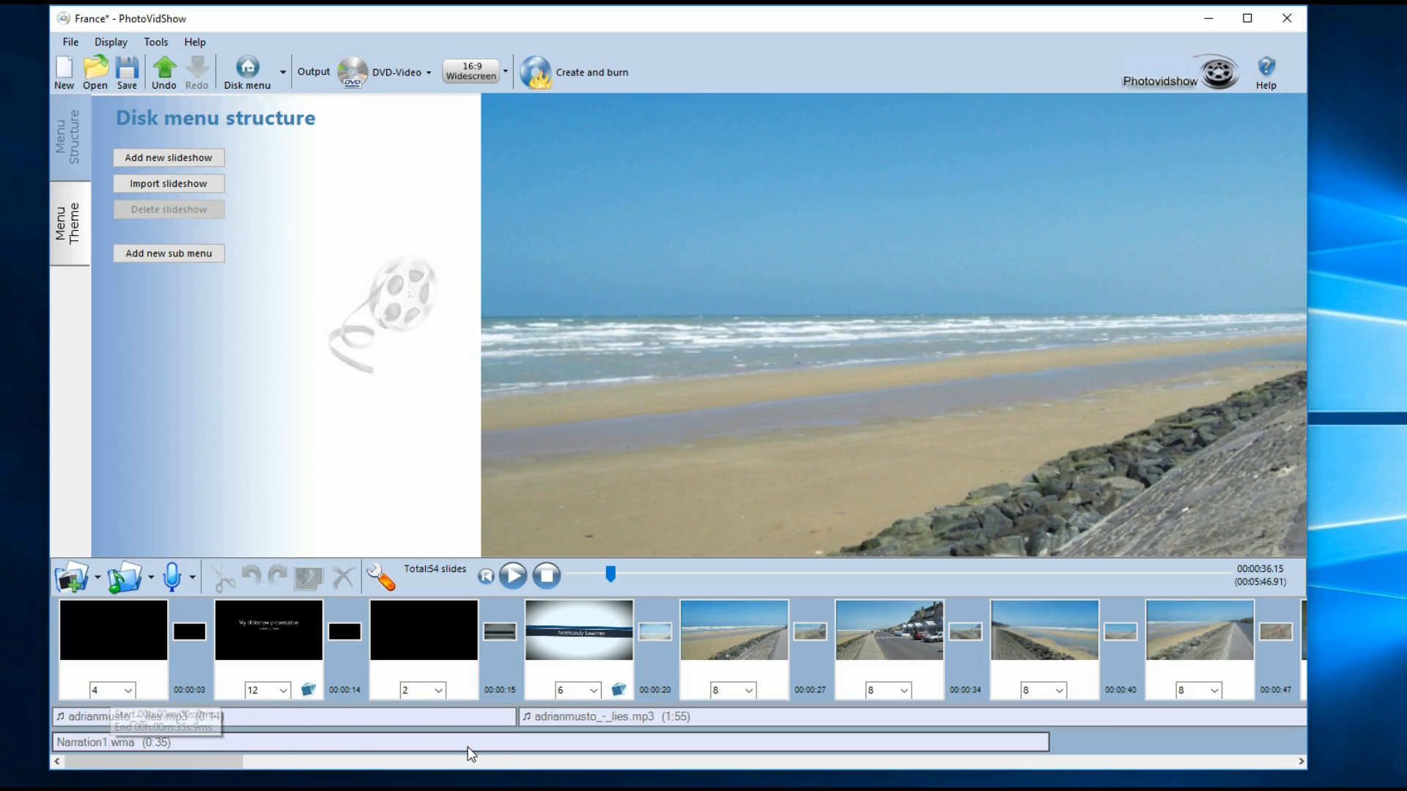
Step: Play the slideshow from the start to preview the recorded narration over the background music
drag(195, 762, 80, 759)
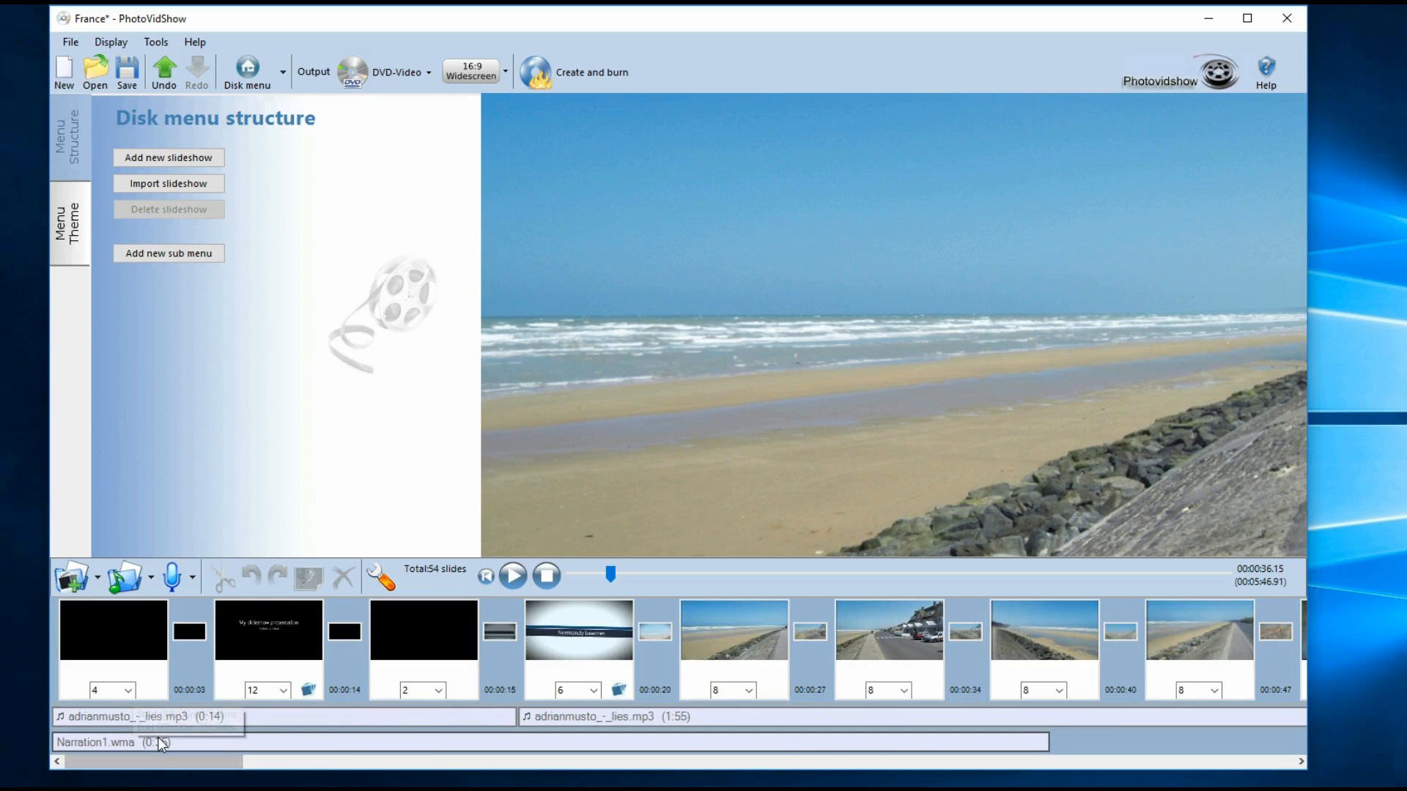
click(486, 576)
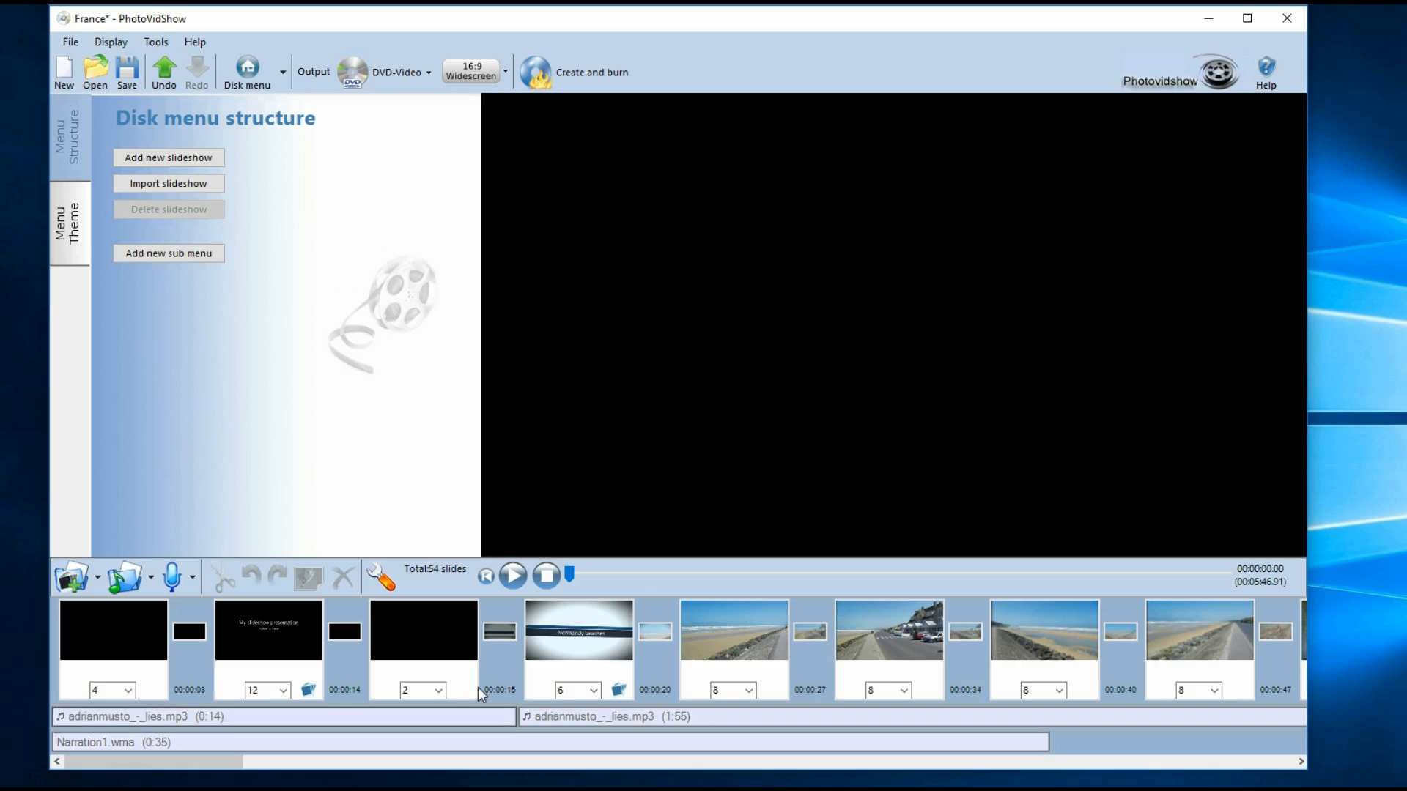
click(515, 577)
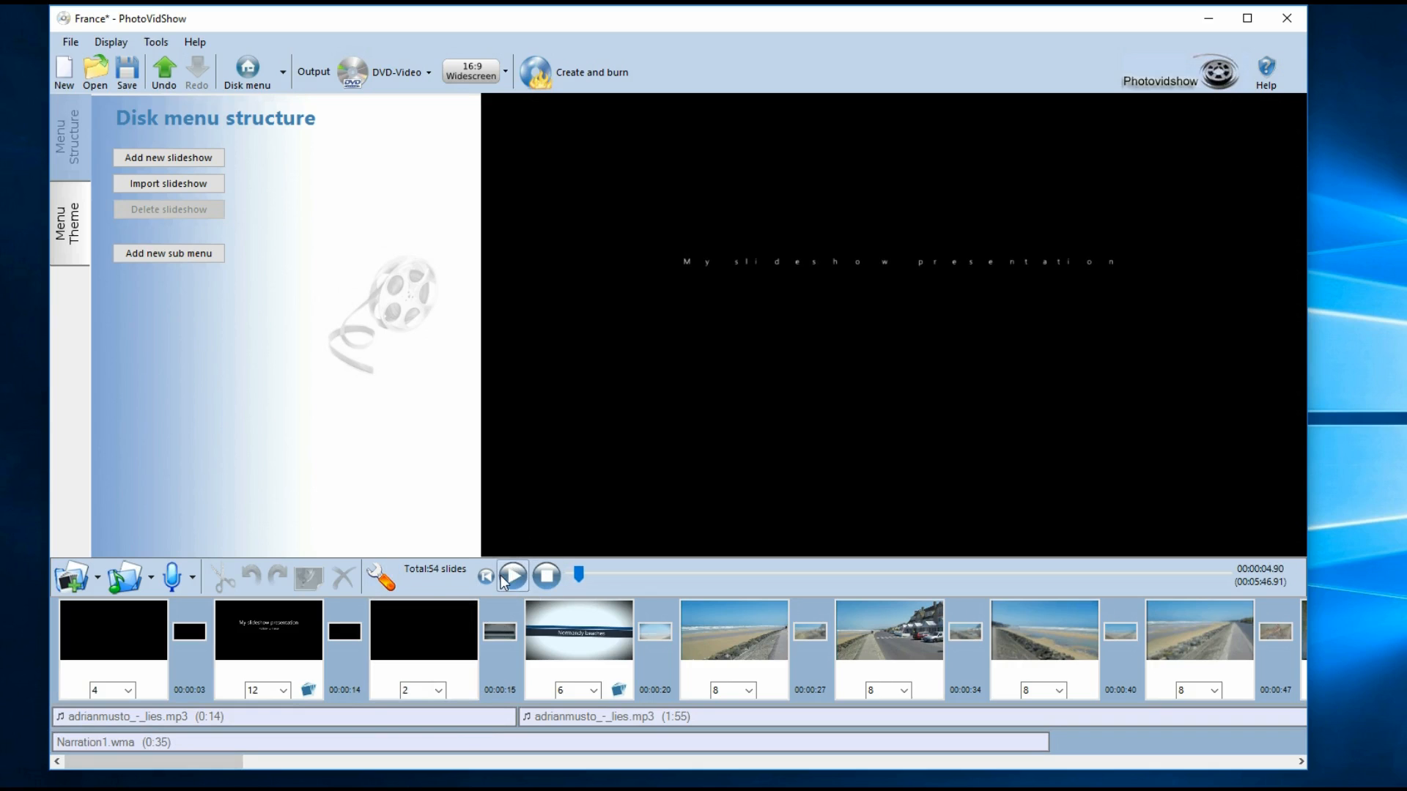
Step: Examine the slideshow's audio settings and the master volumes for video, background music and narration
click(390, 581)
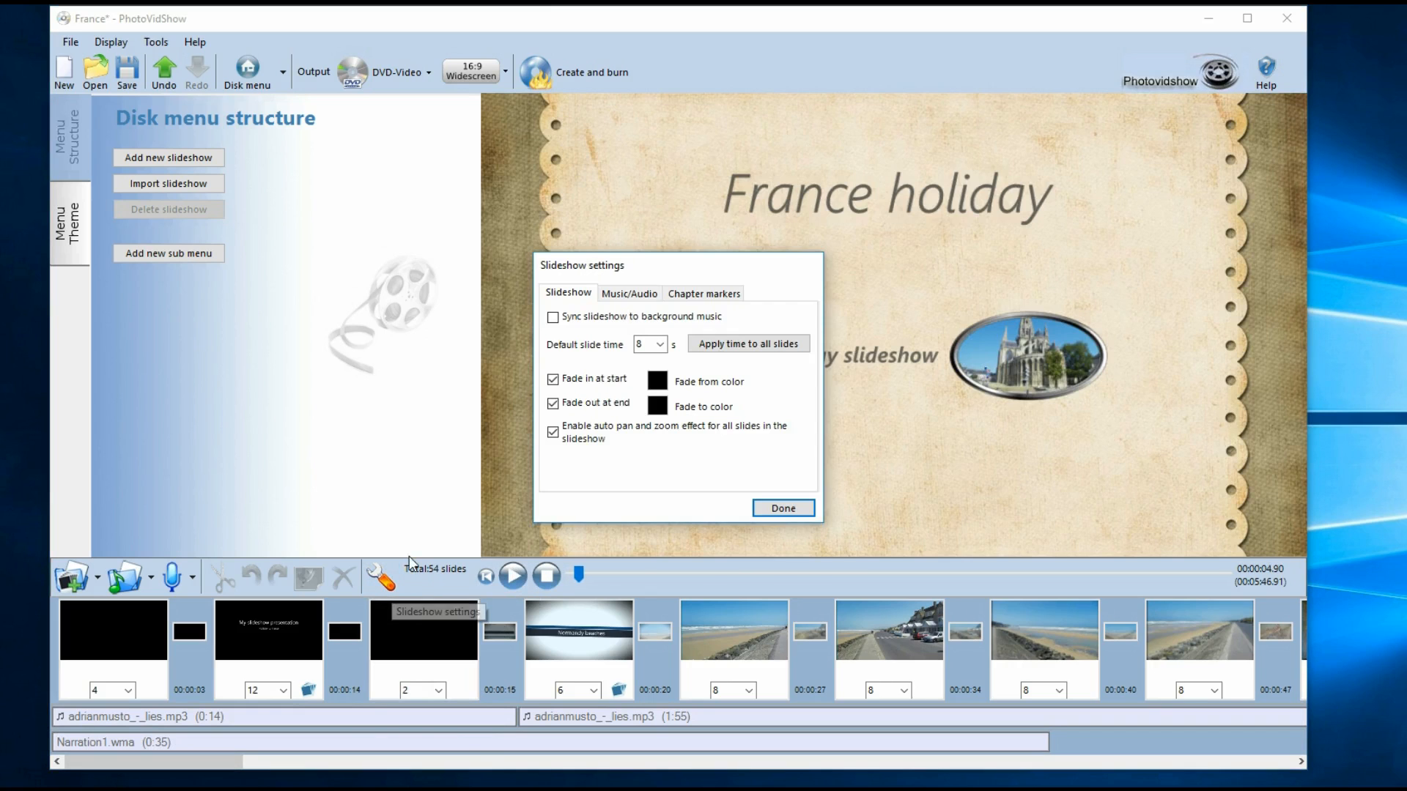
click(628, 295)
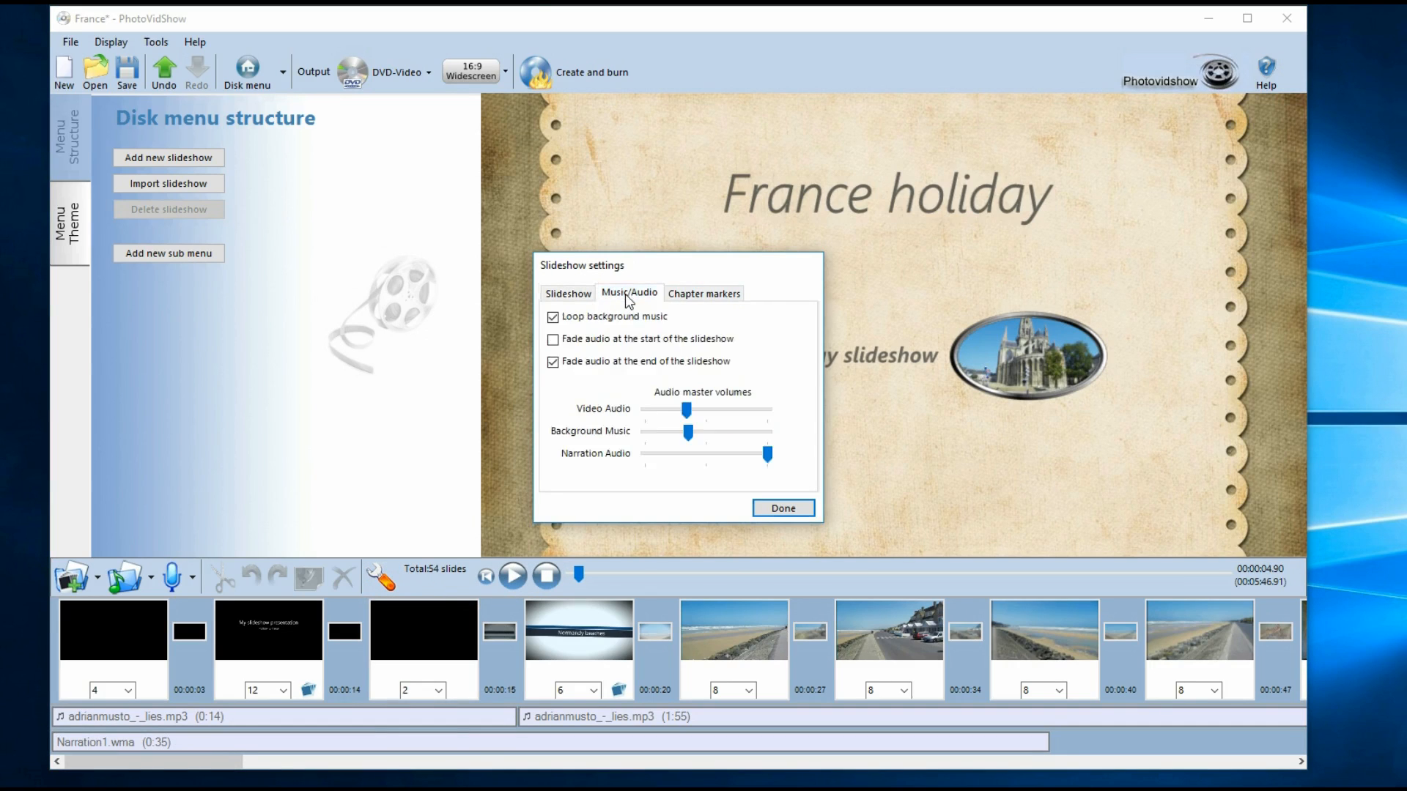
click(781, 507)
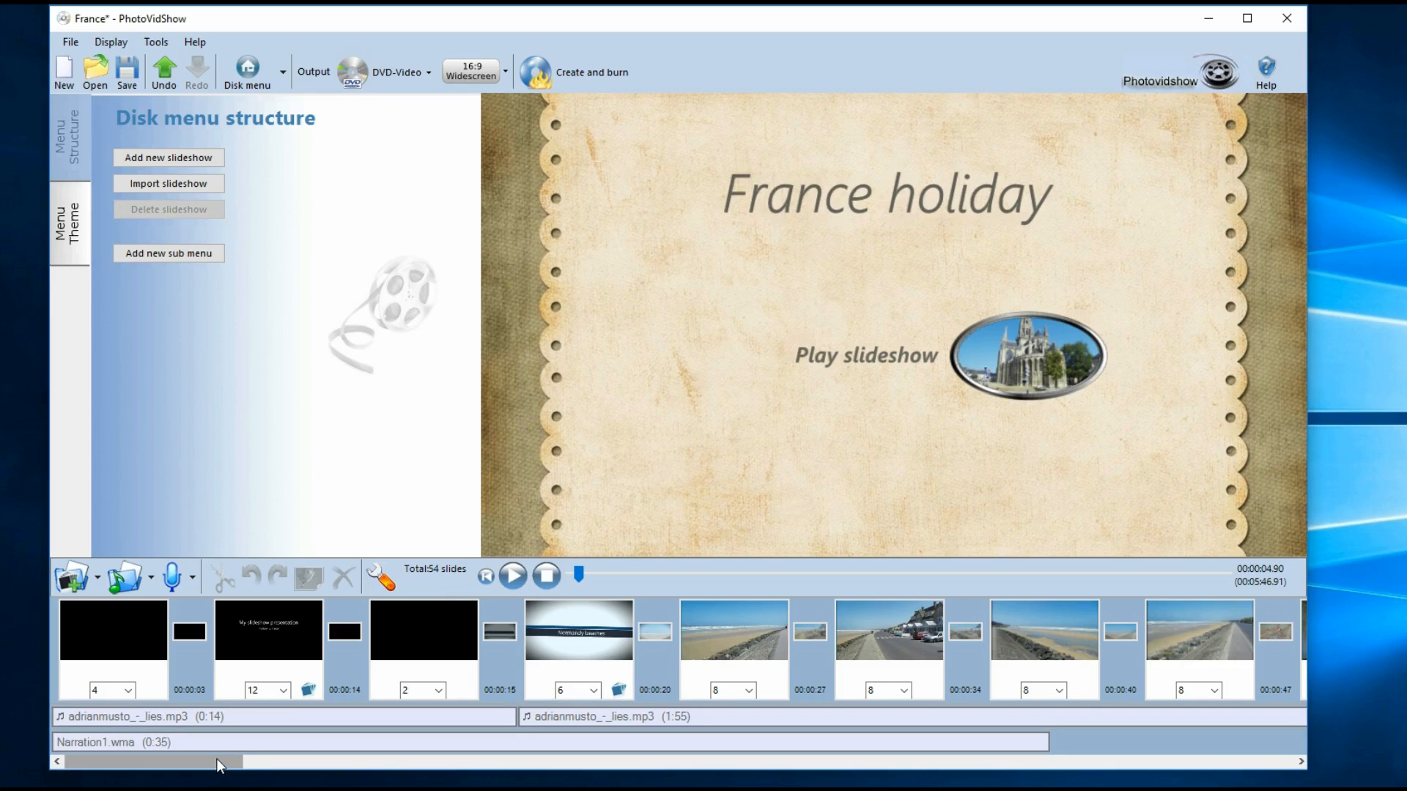
Step: Resume slideshow playback briefly to listen to the narration and music balance, and stop it
mouse_move(217, 758)
mouse_down()
mouse_move(288, 758)
mouse_move(191, 762)
mouse_up()
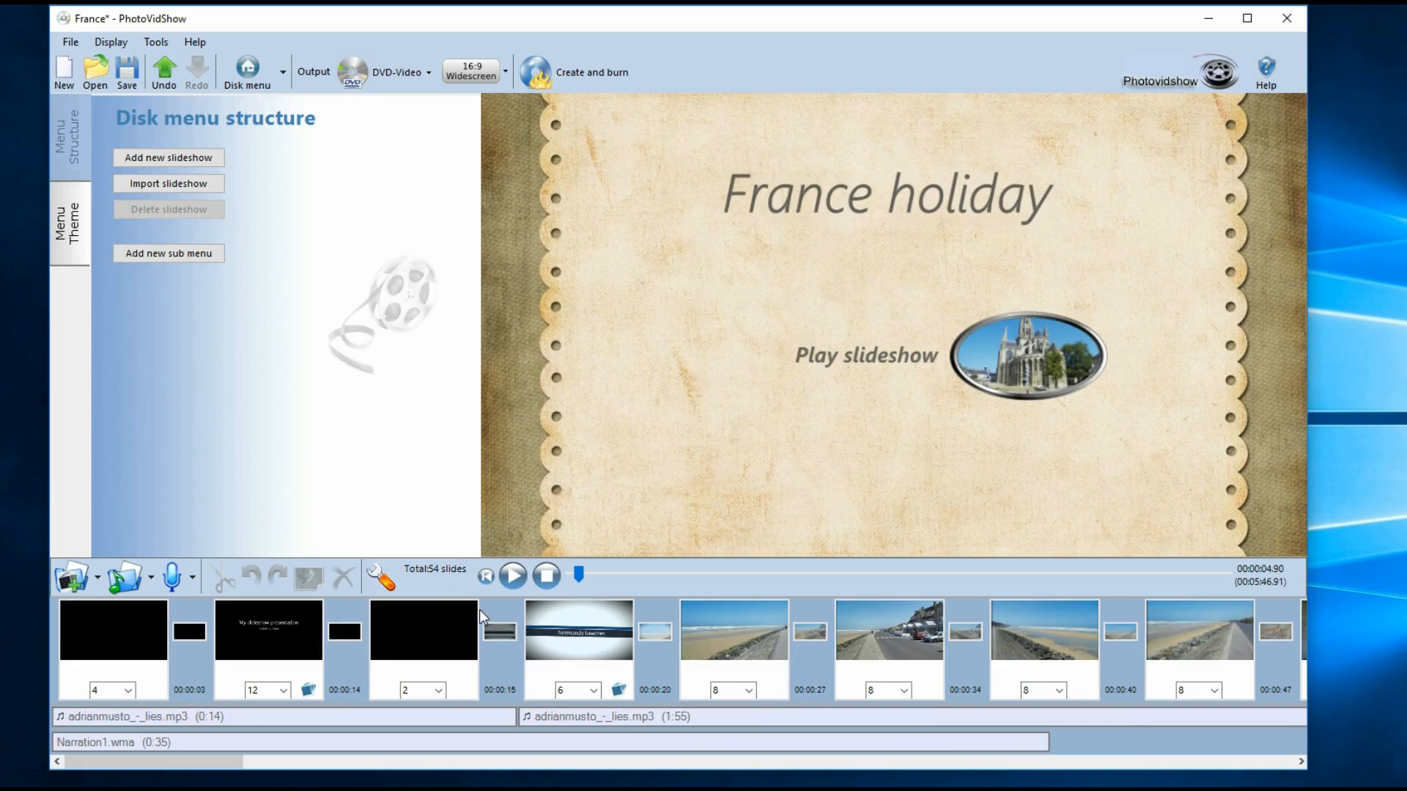
click(514, 576)
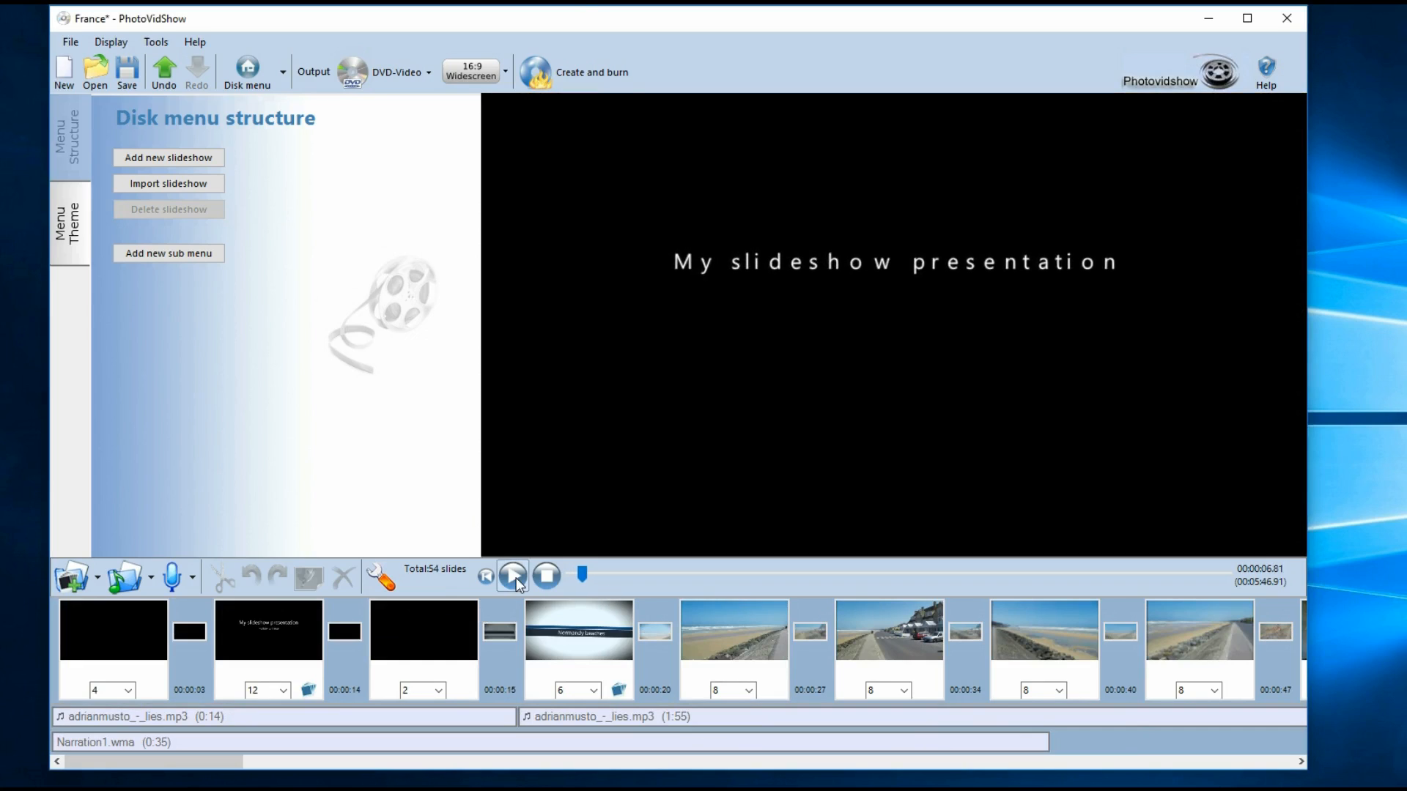
click(554, 577)
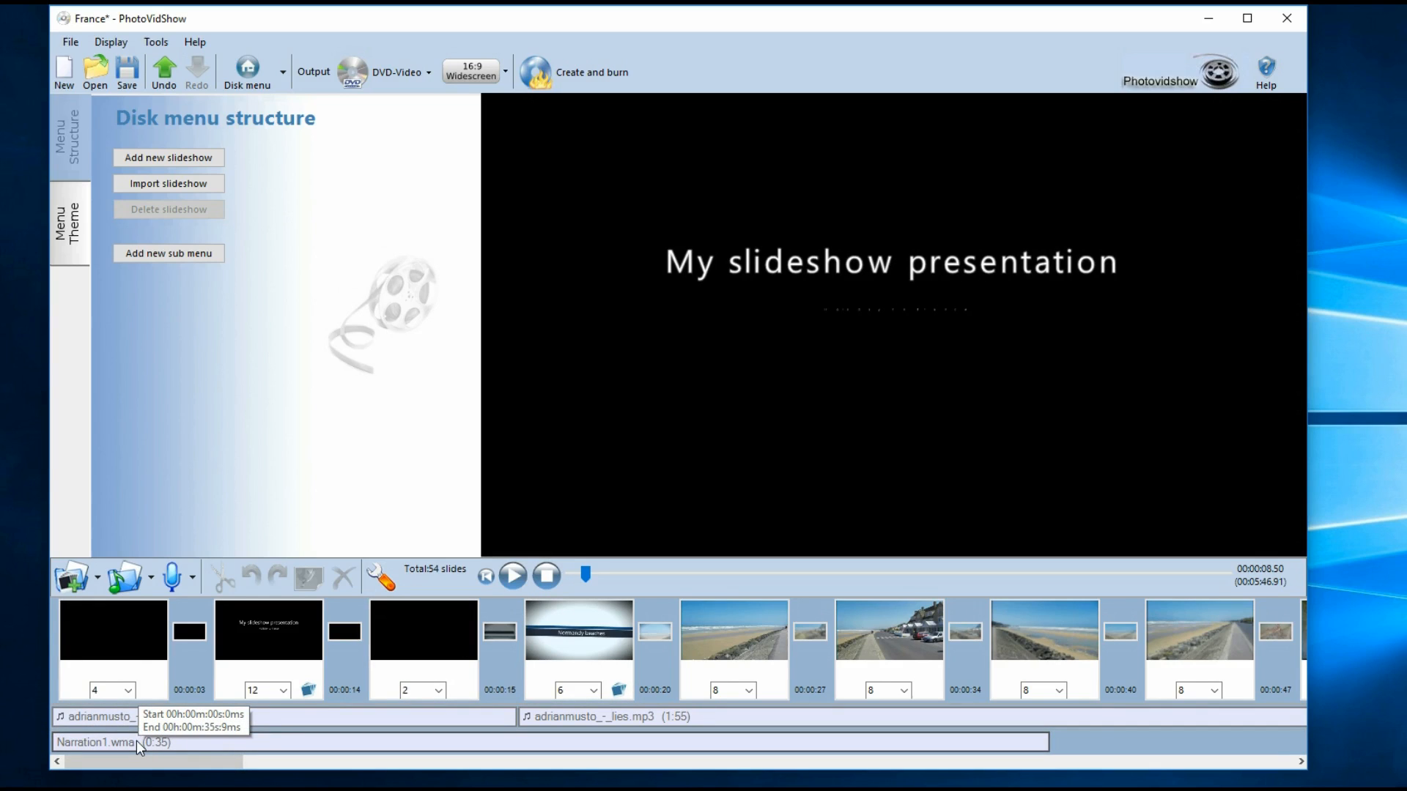
Step: Move the Narration1.wma clip along the narration track so it starts just before the third slide
drag(137, 741, 433, 755)
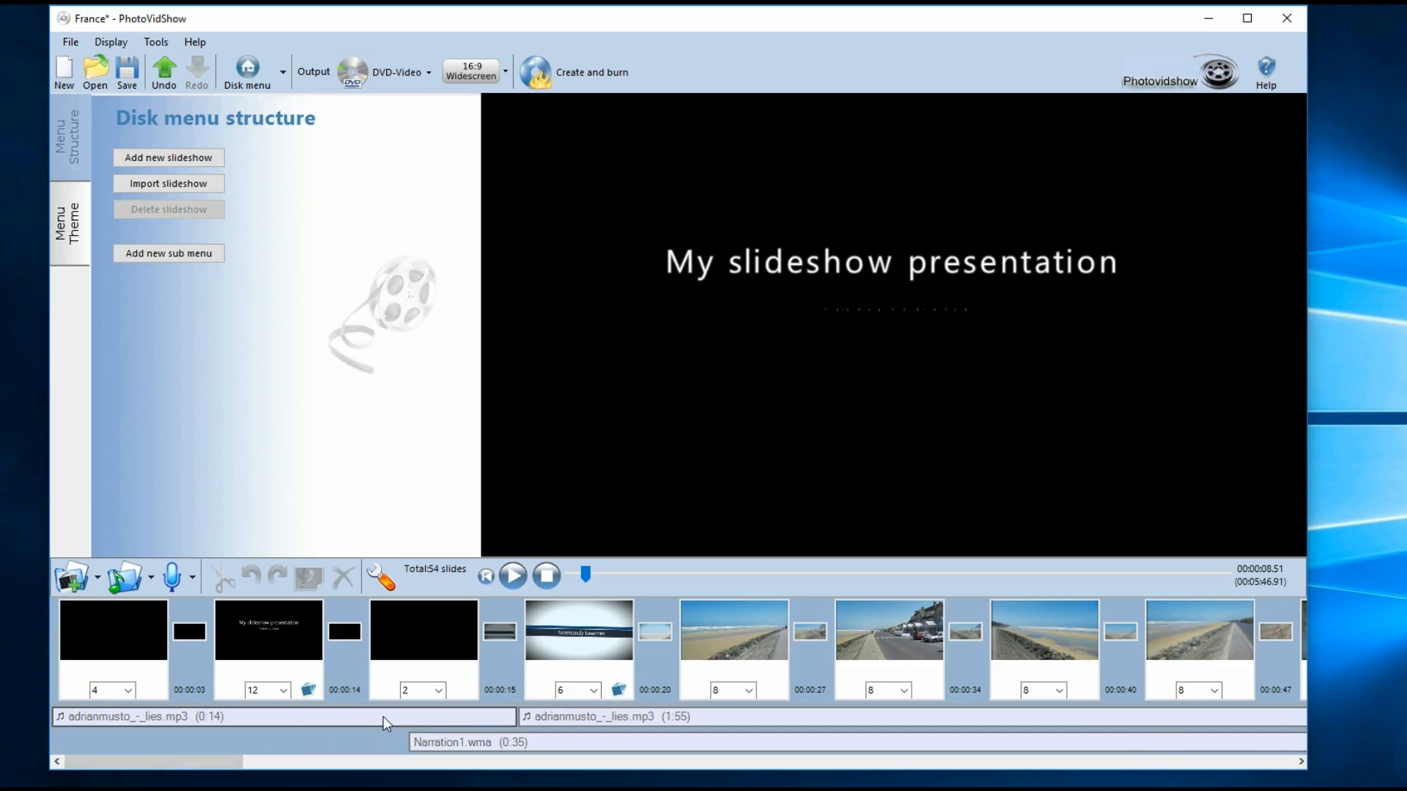
drag(455, 742, 425, 734)
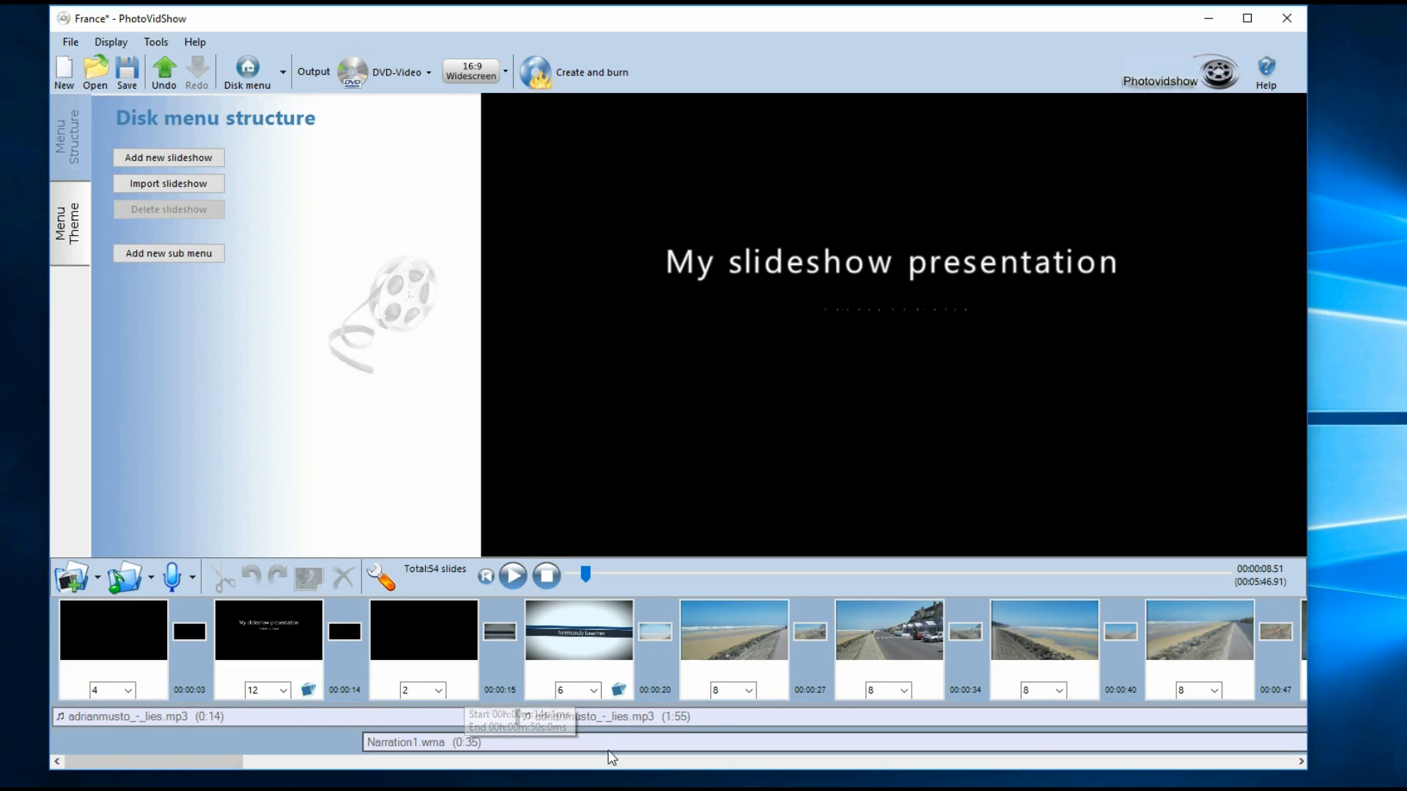
Step: Try trimming the narration's start and setting its end time to about 31.5 seconds, previewing the audio beforehand
right_click(519, 742)
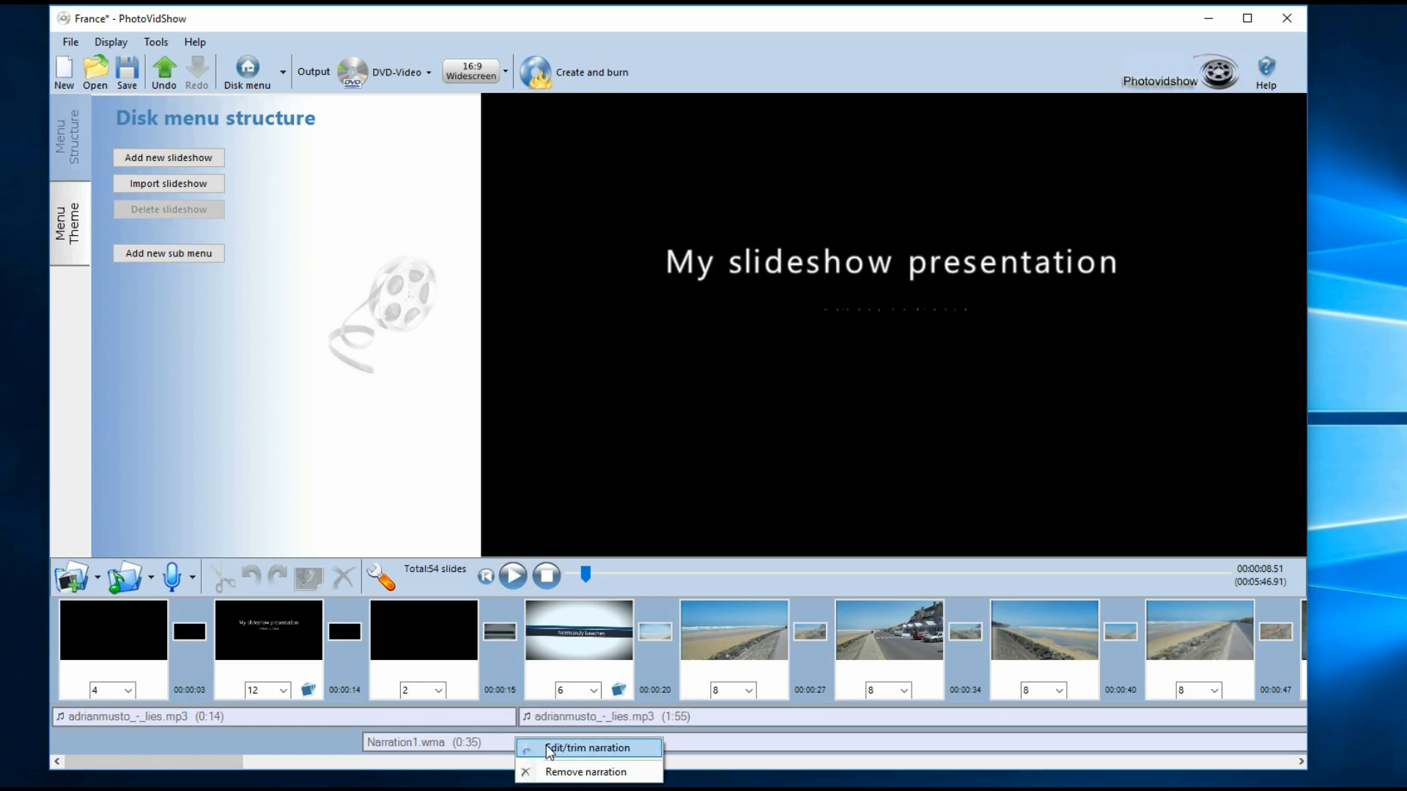
click(600, 749)
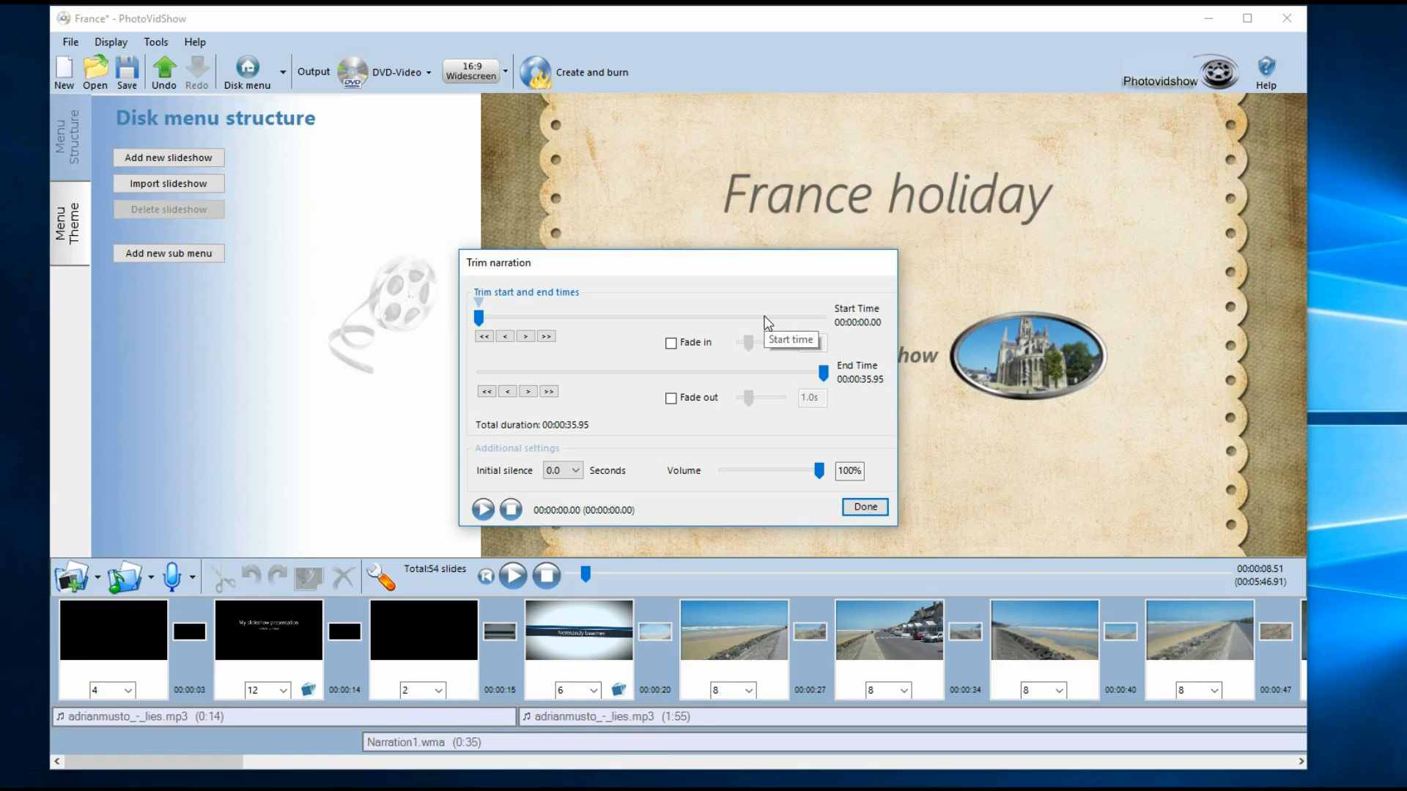
click(486, 504)
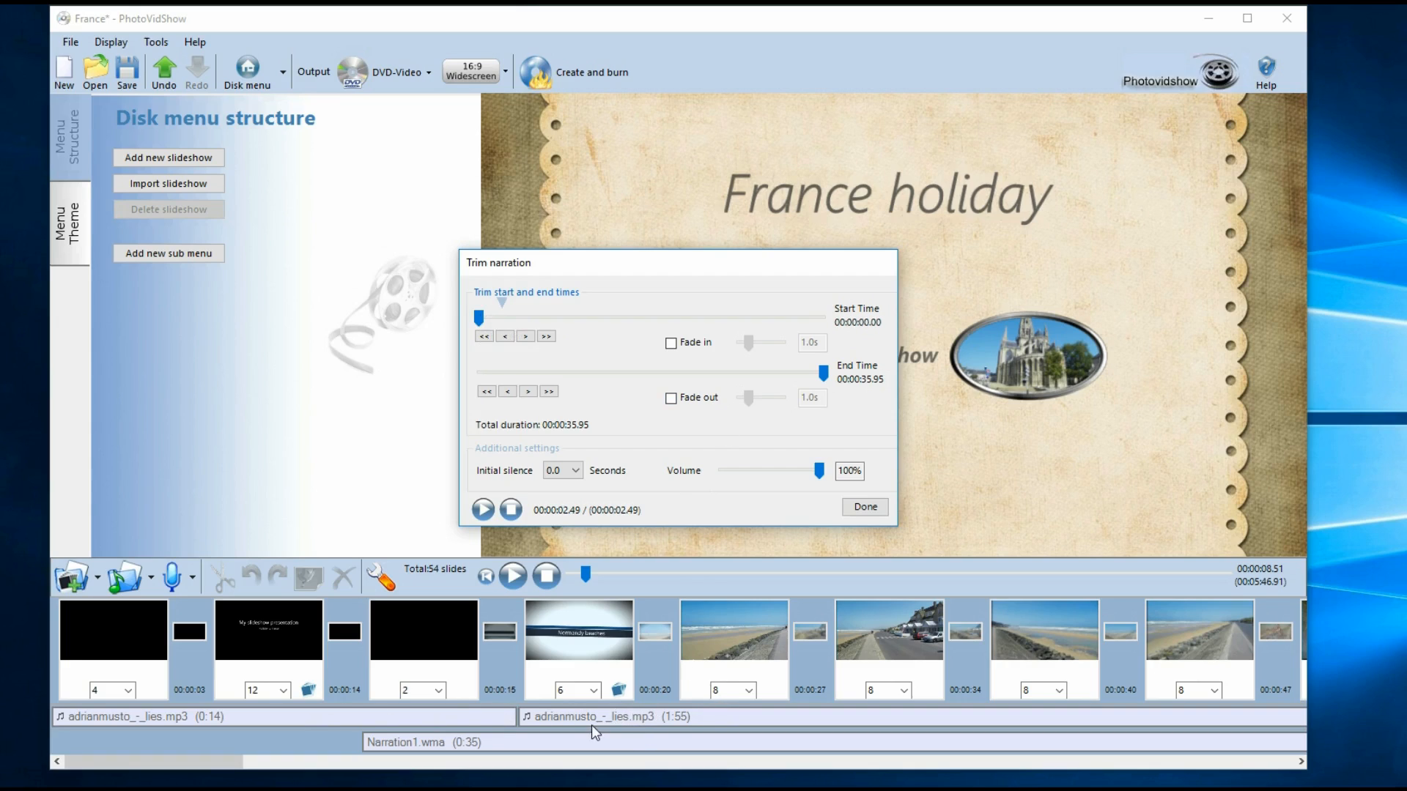
drag(479, 318, 536, 321)
drag(823, 373, 781, 373)
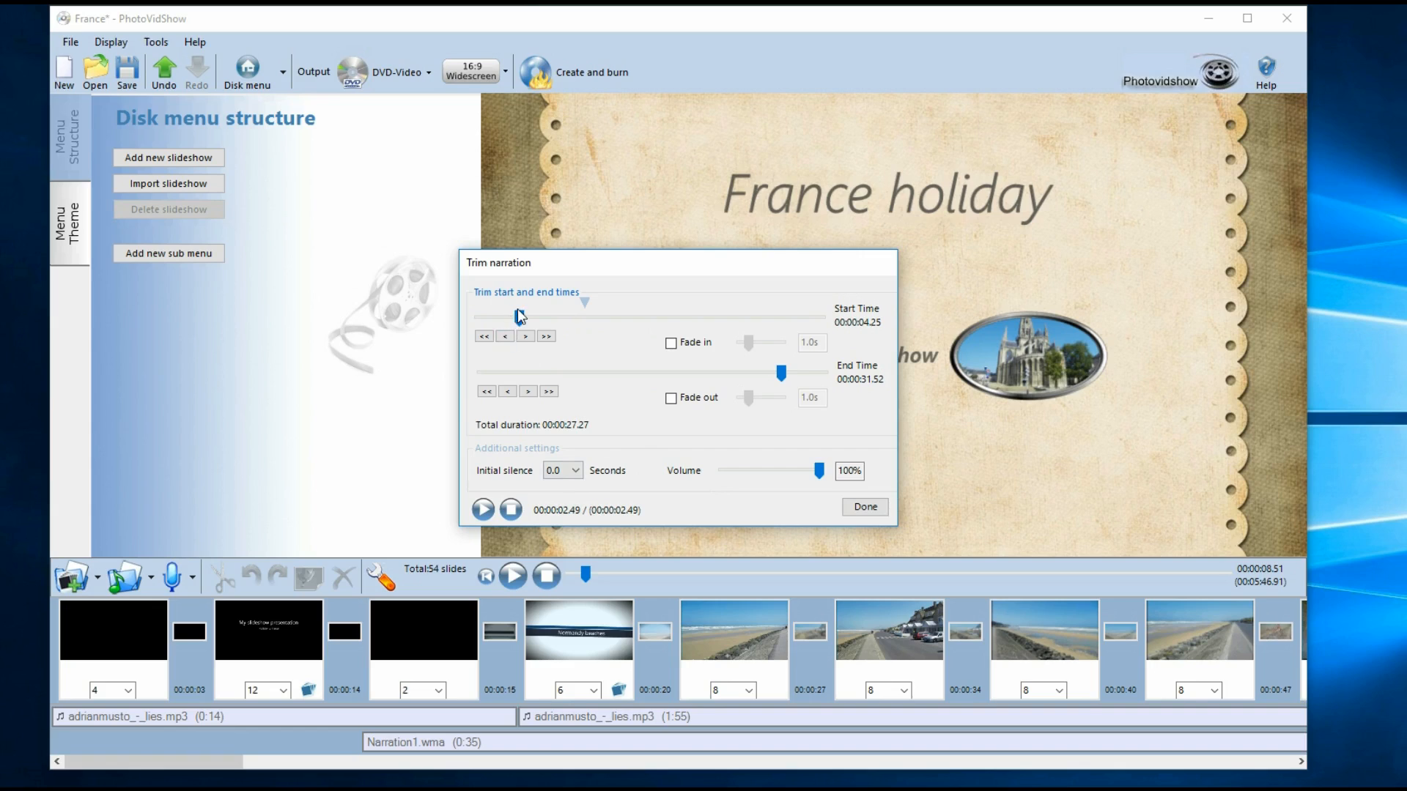
drag(519, 318, 449, 324)
click(865, 506)
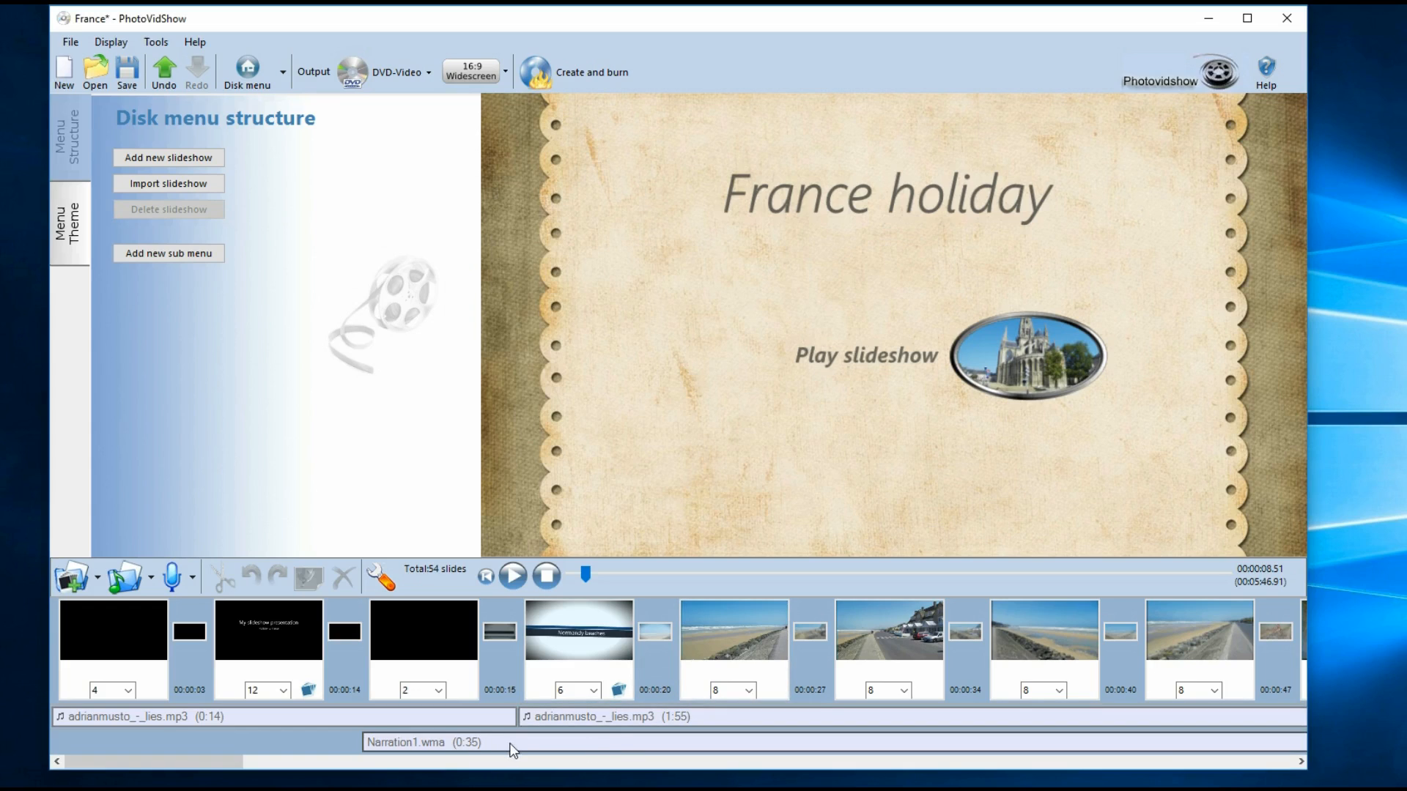
Step: Move the Narration1.wma clip to start at about 21 seconds and remove it from the slideshow
drag(511, 749, 396, 740)
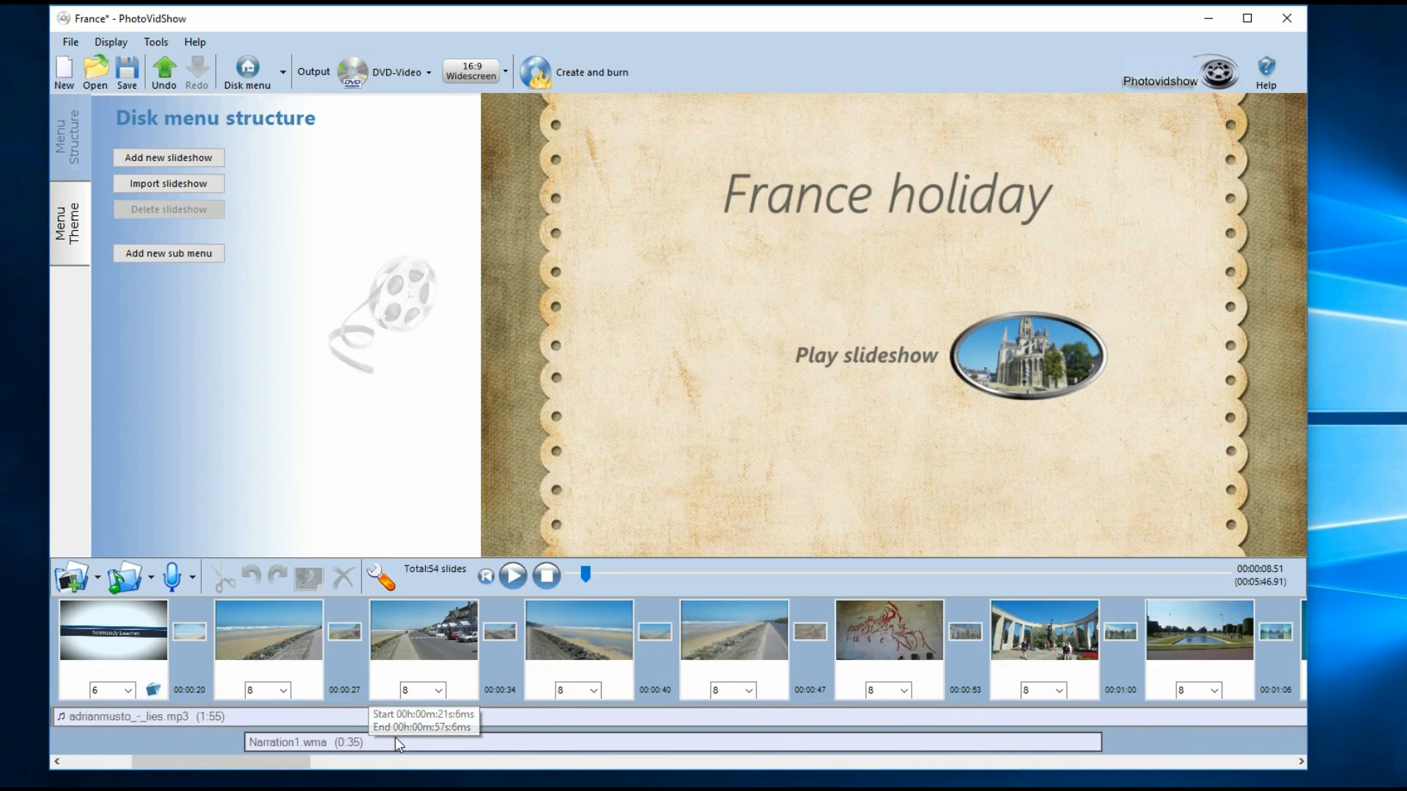
right_click(380, 746)
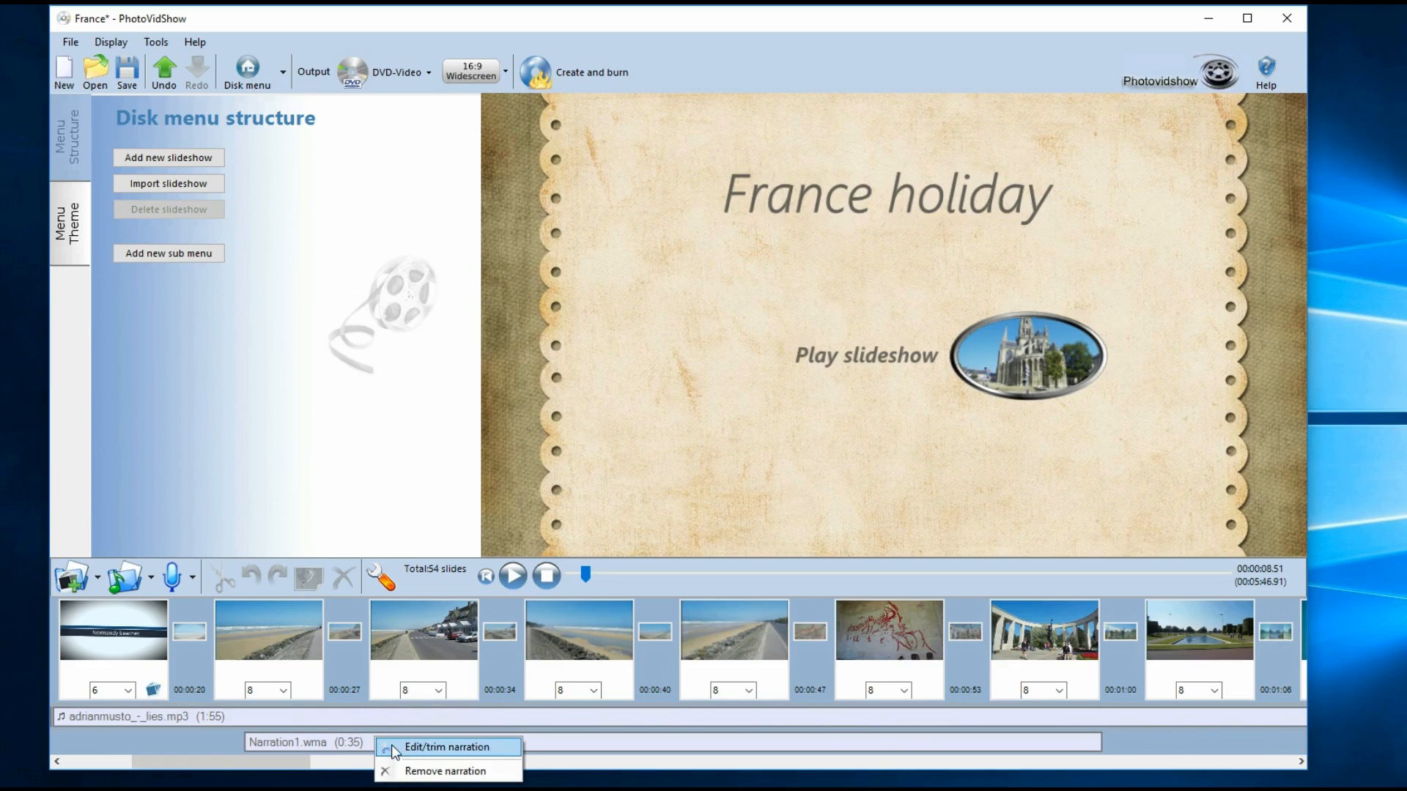
click(418, 772)
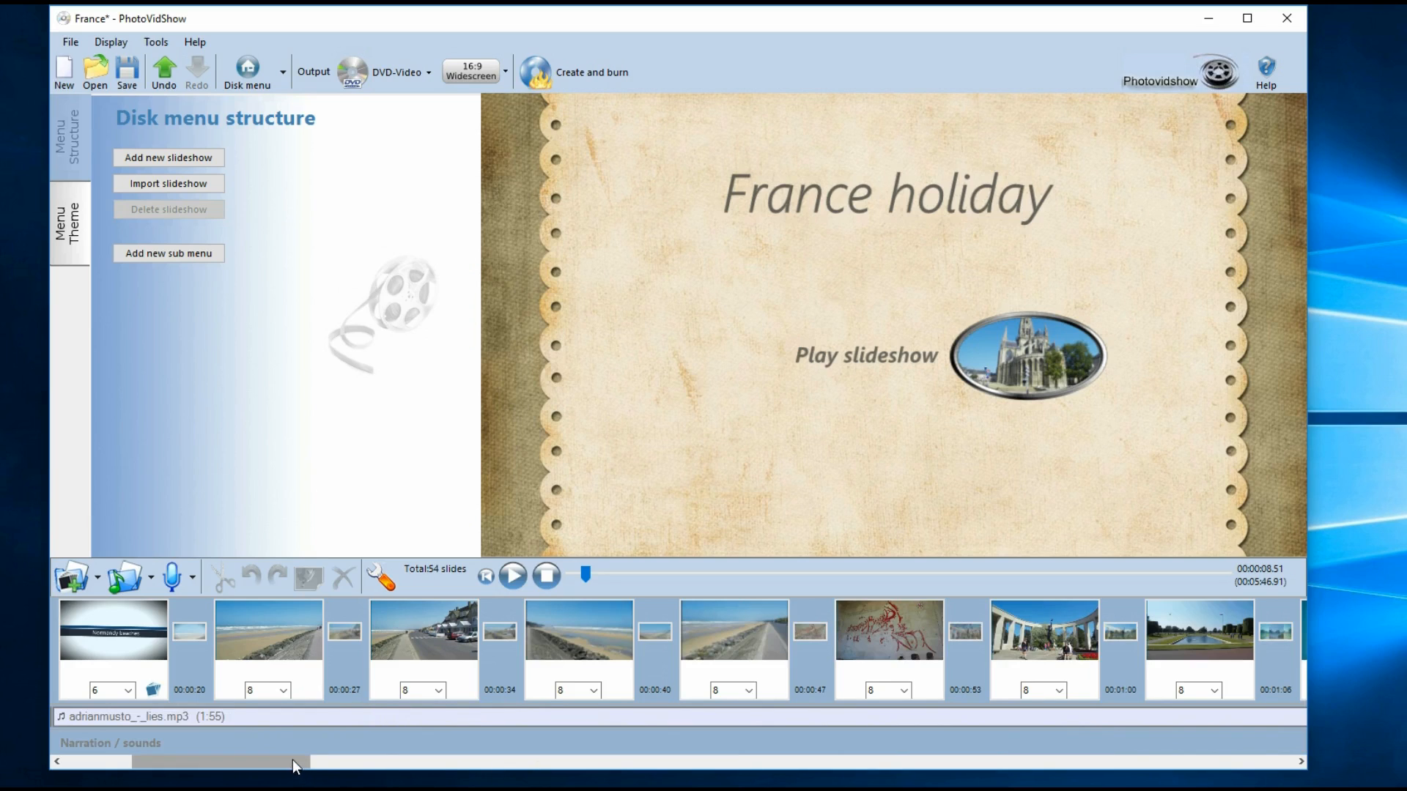
Step: Add the existing audio file Narration1.wma from the Music folder to the slideshow's narration track
drag(292, 762, 178, 759)
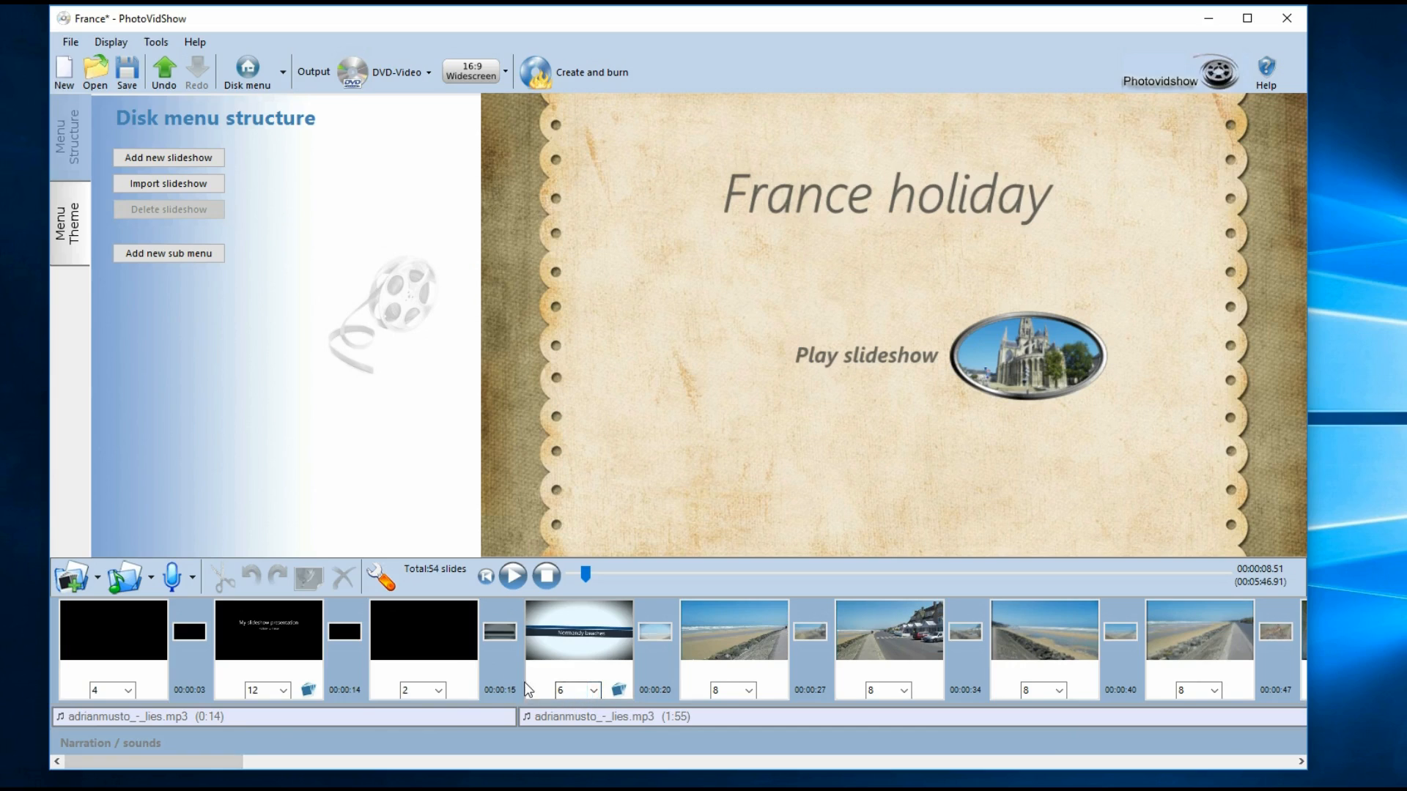
click(194, 578)
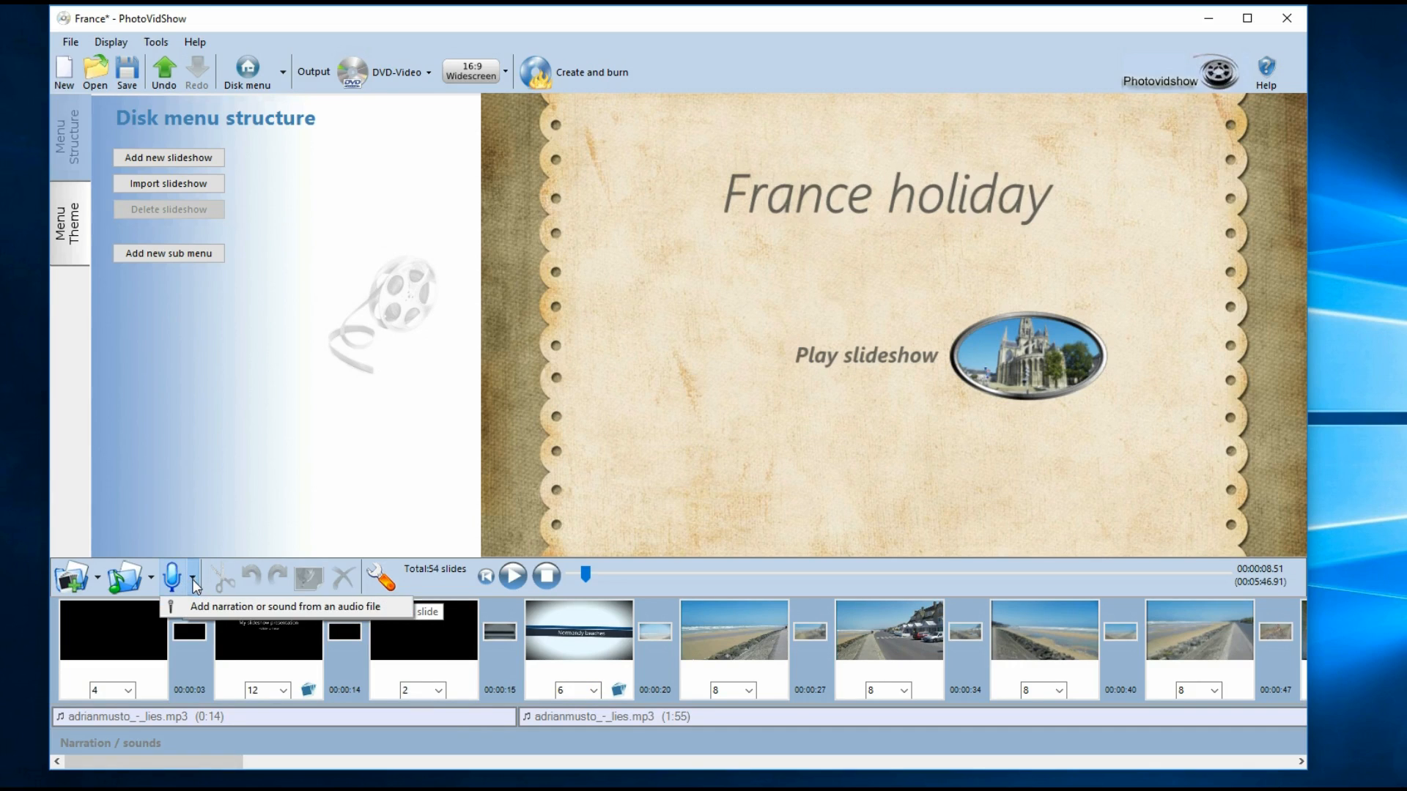
click(342, 604)
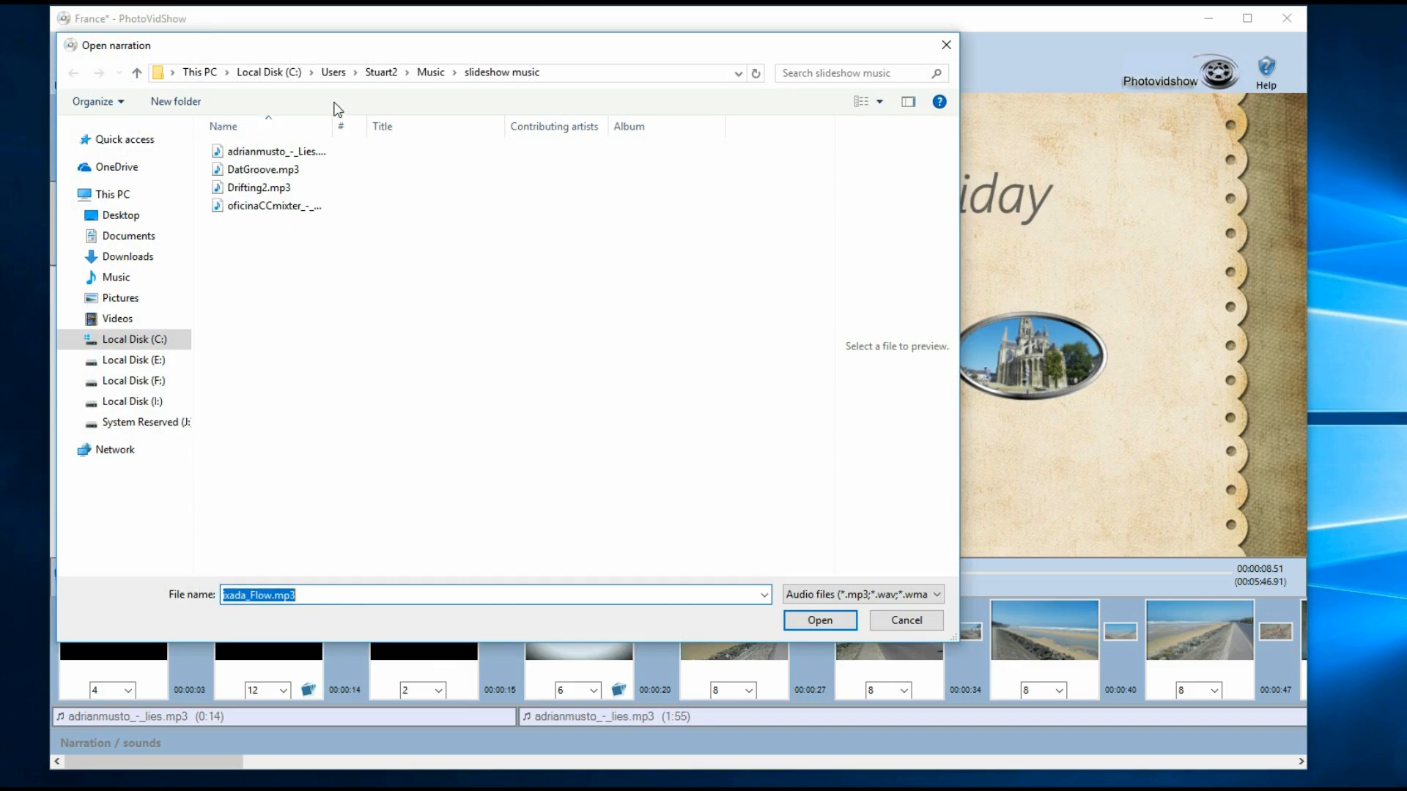
click(430, 72)
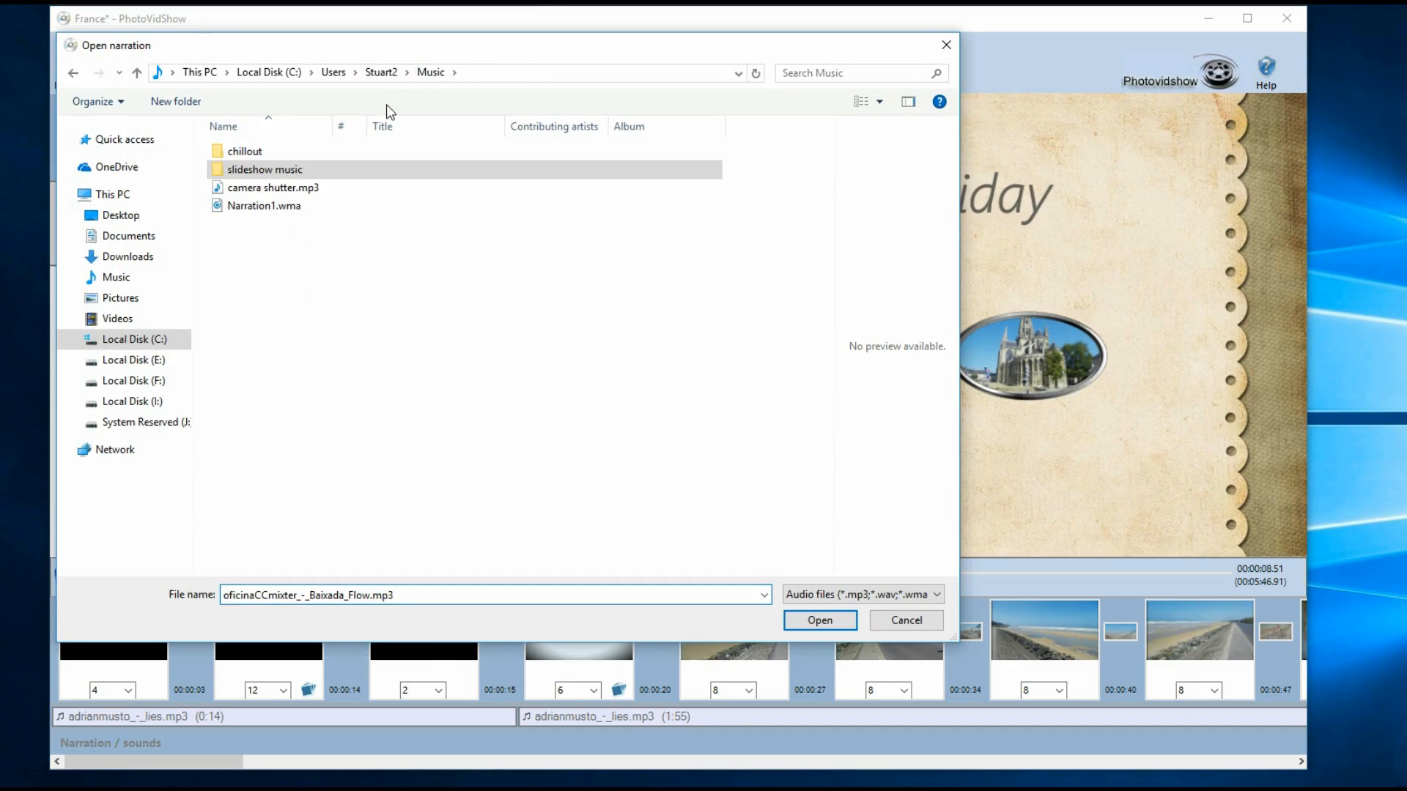
click(266, 210)
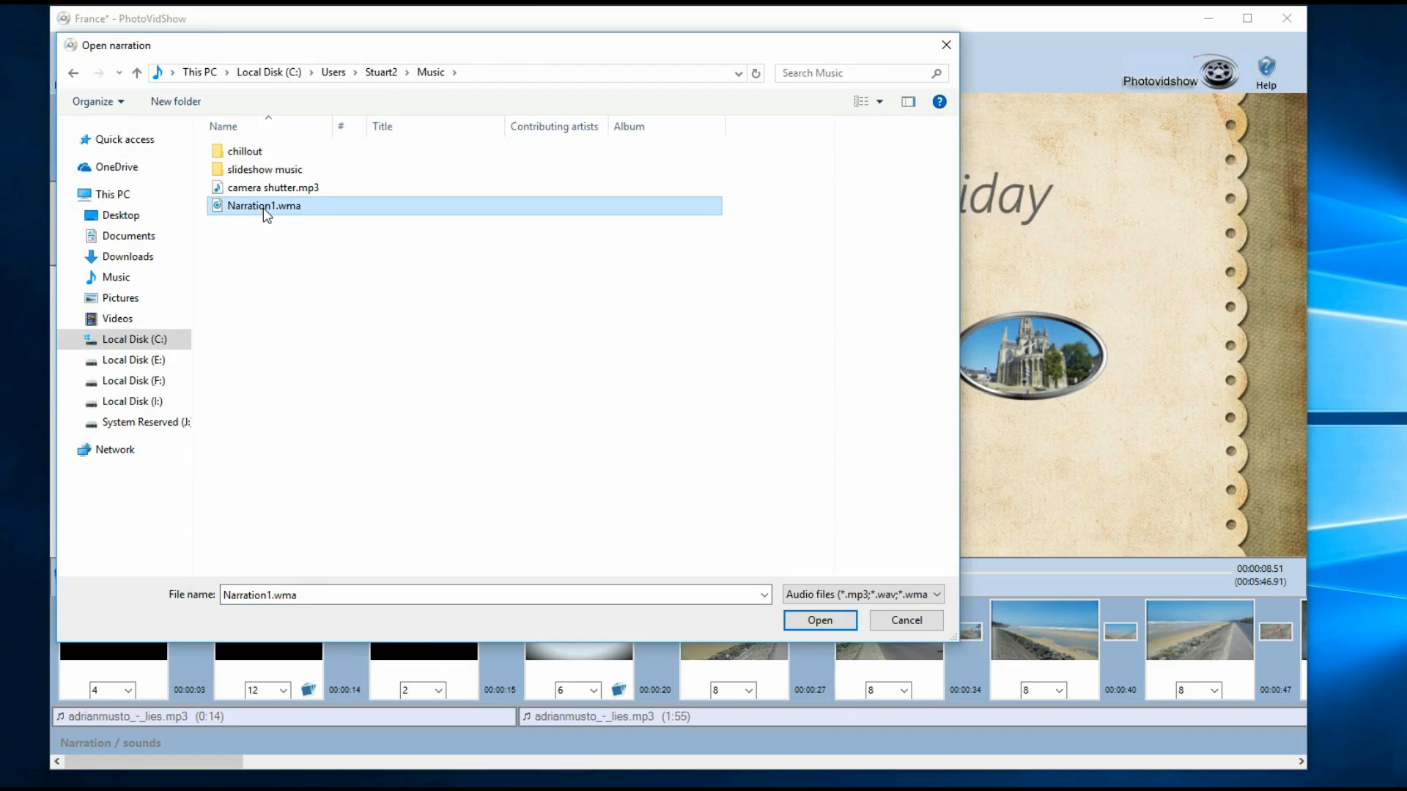
click(821, 621)
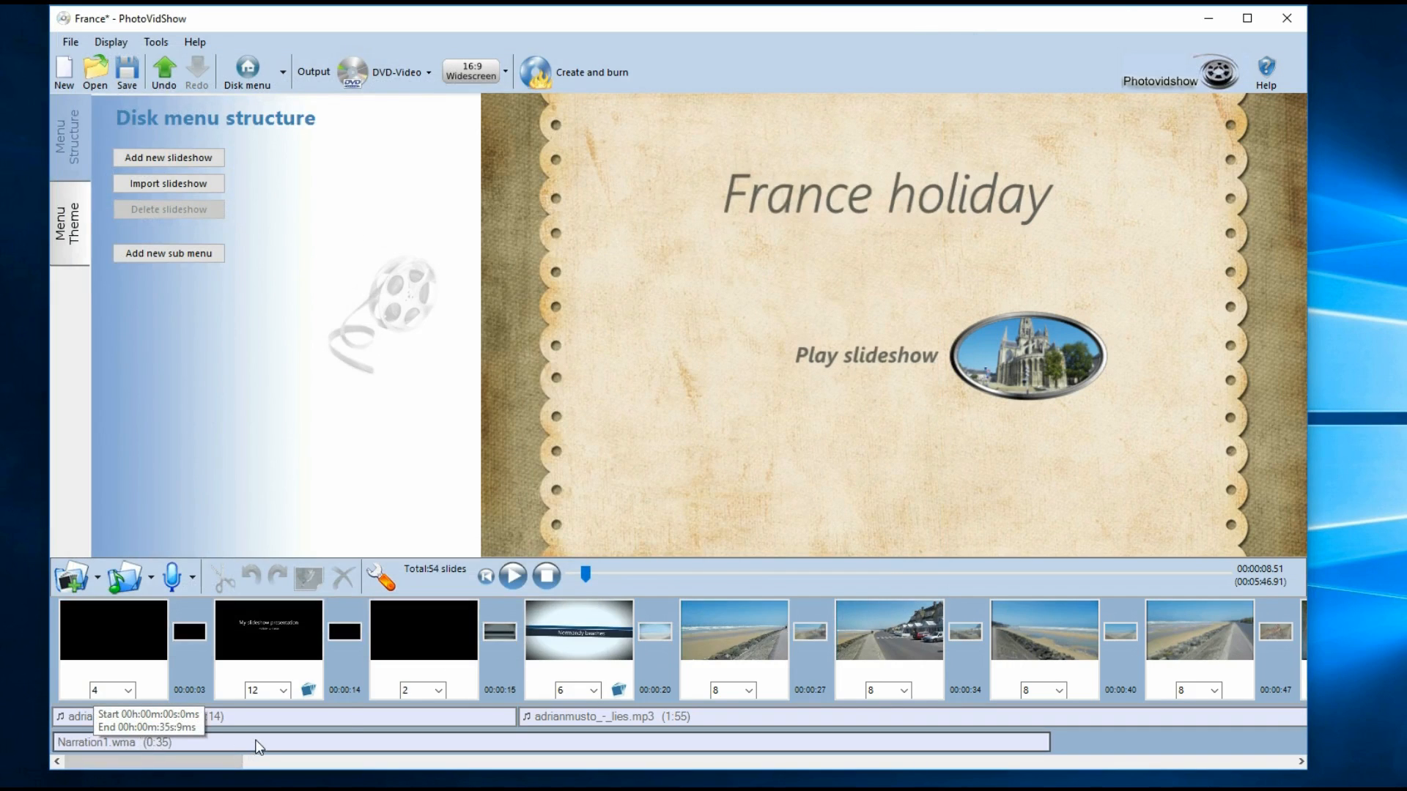
Step: Move the Narration1.wma clip to start at about 14 seconds and remove it from the slideshow
drag(256, 746, 645, 755)
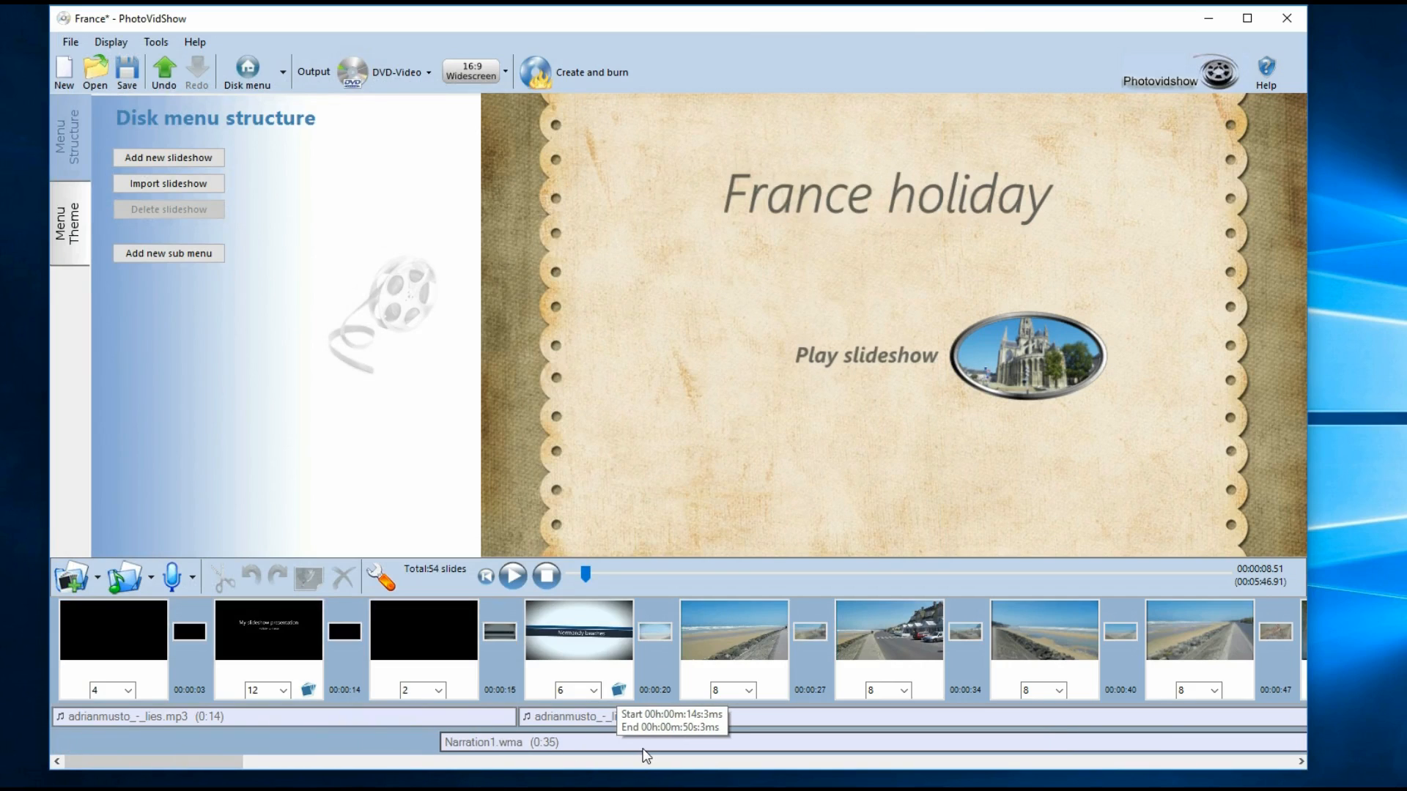
right_click(588, 746)
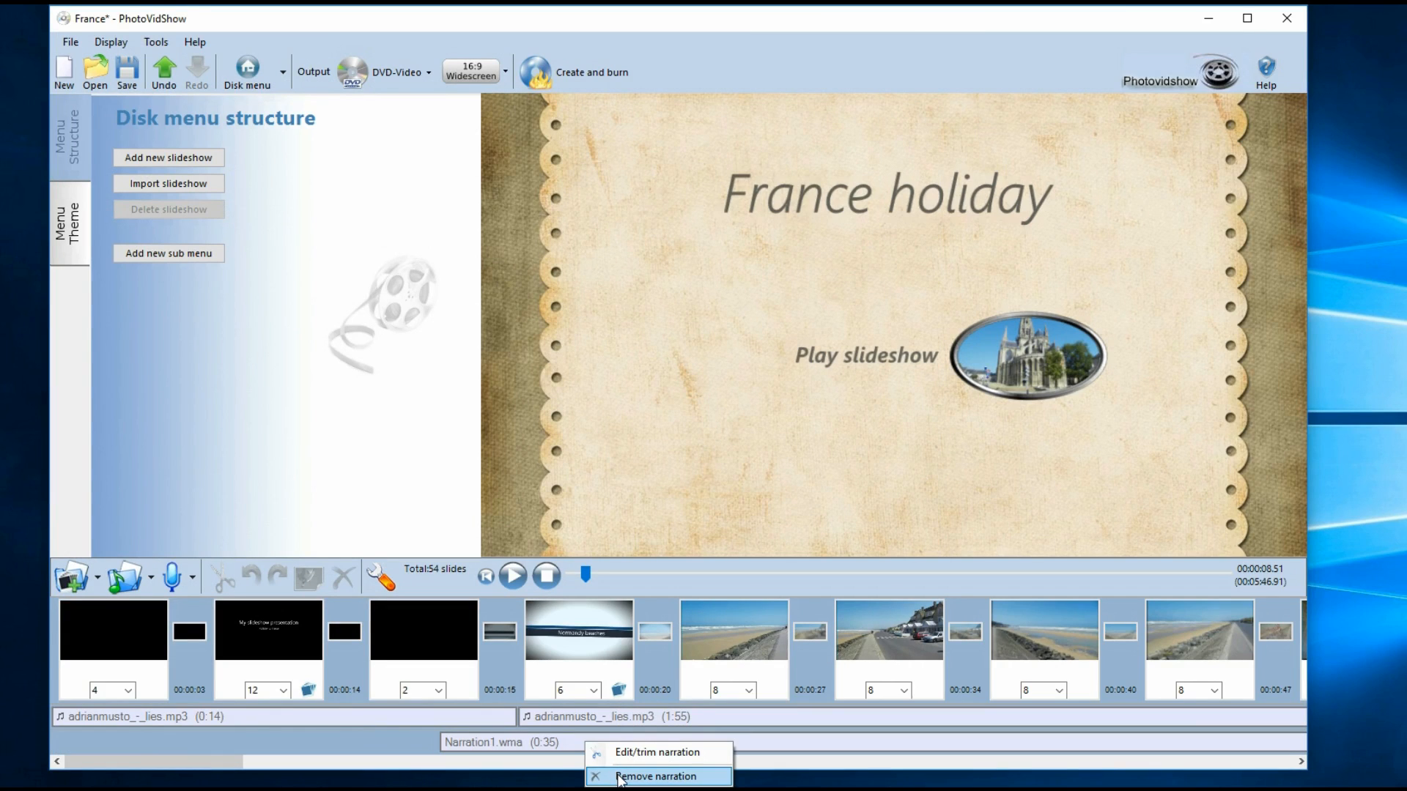
click(656, 776)
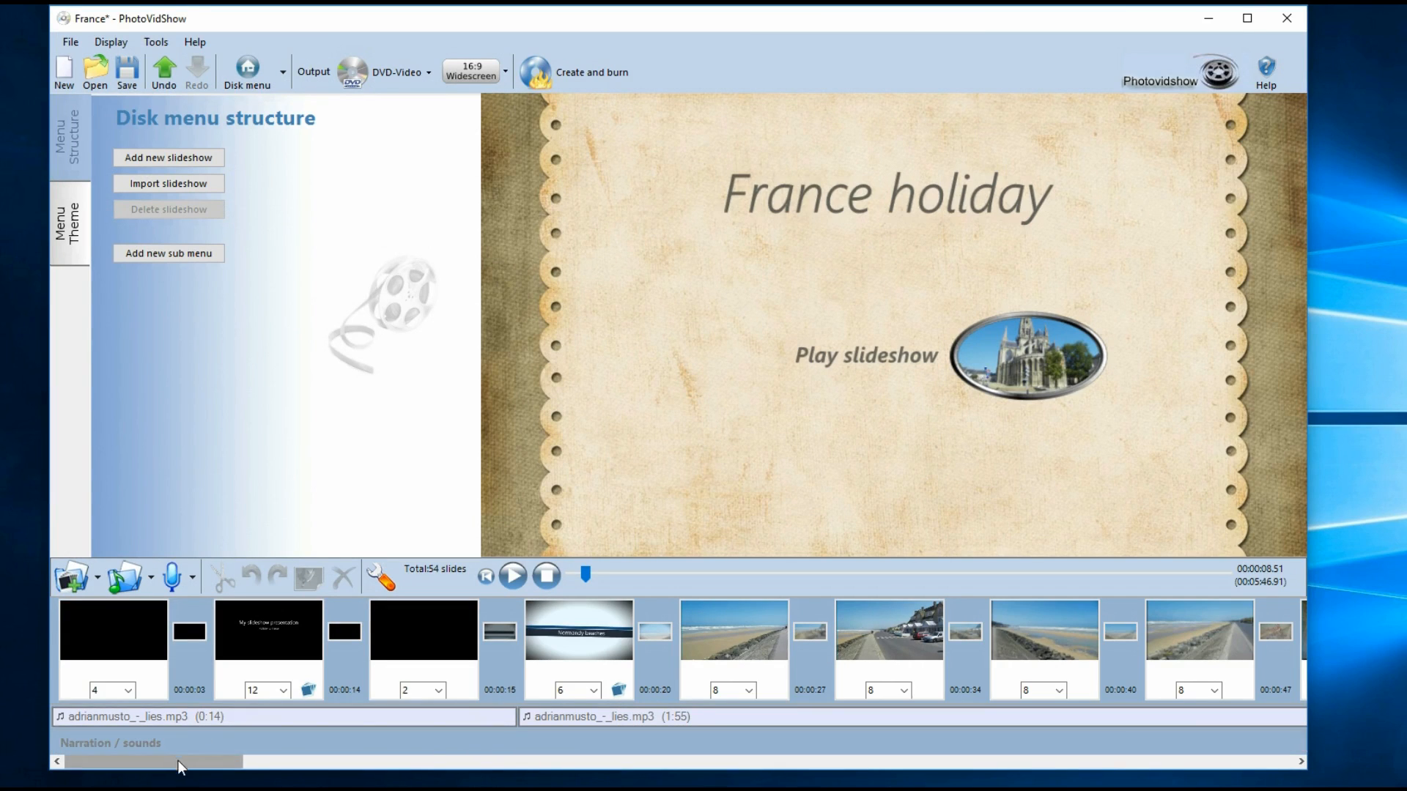
Step: Find the memorial slides in the timeline and select the reflecting pool slide that follows the statue slide
drag(177, 760, 286, 769)
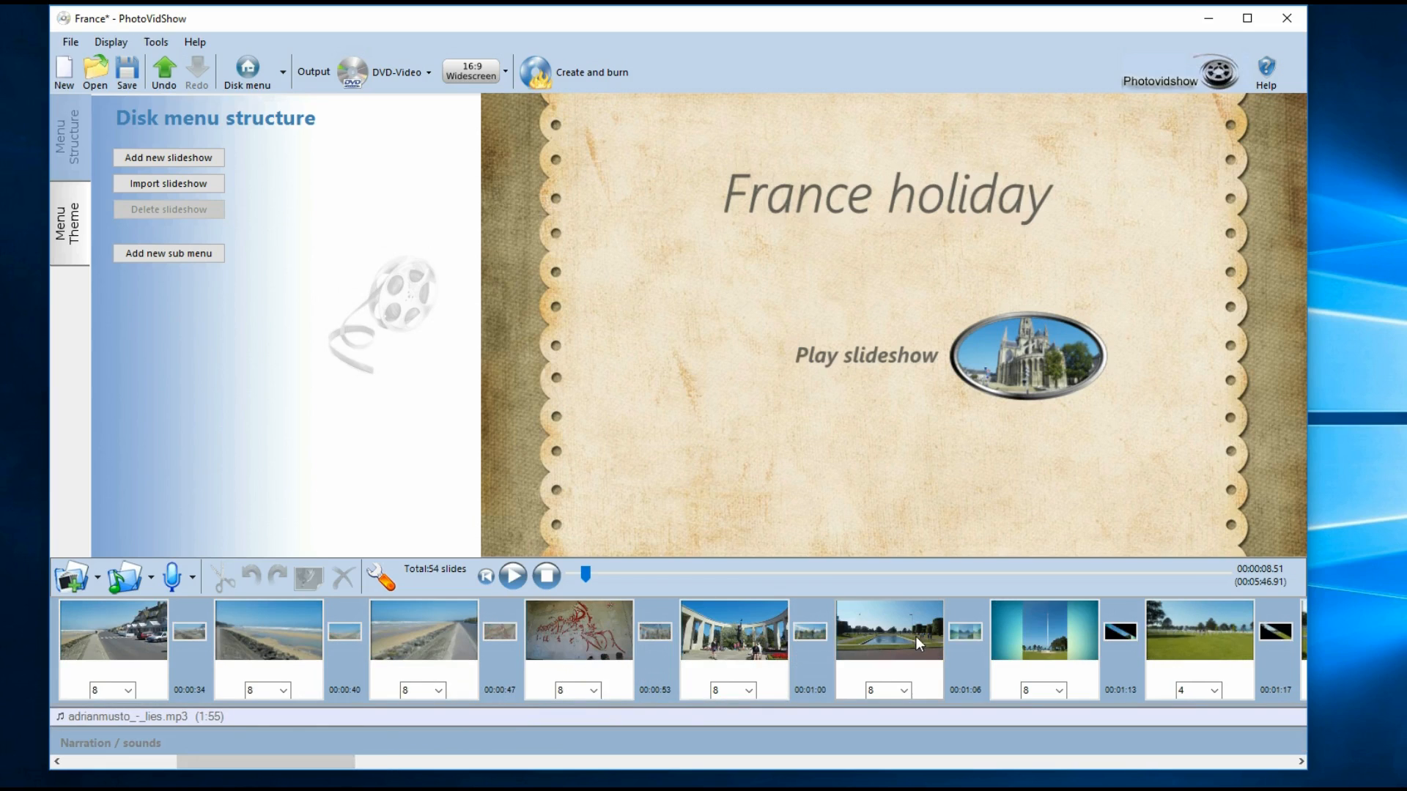
click(728, 642)
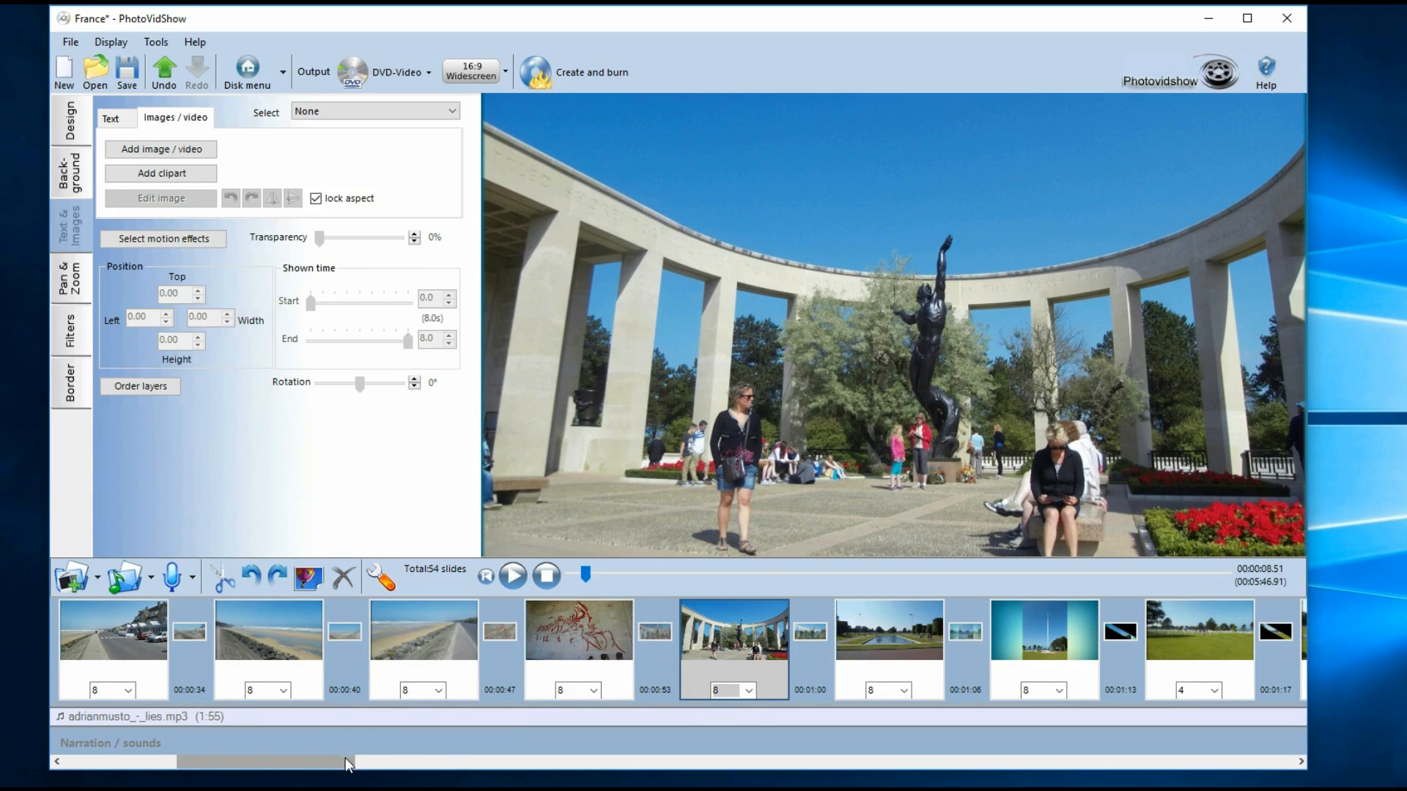
drag(345, 757, 411, 759)
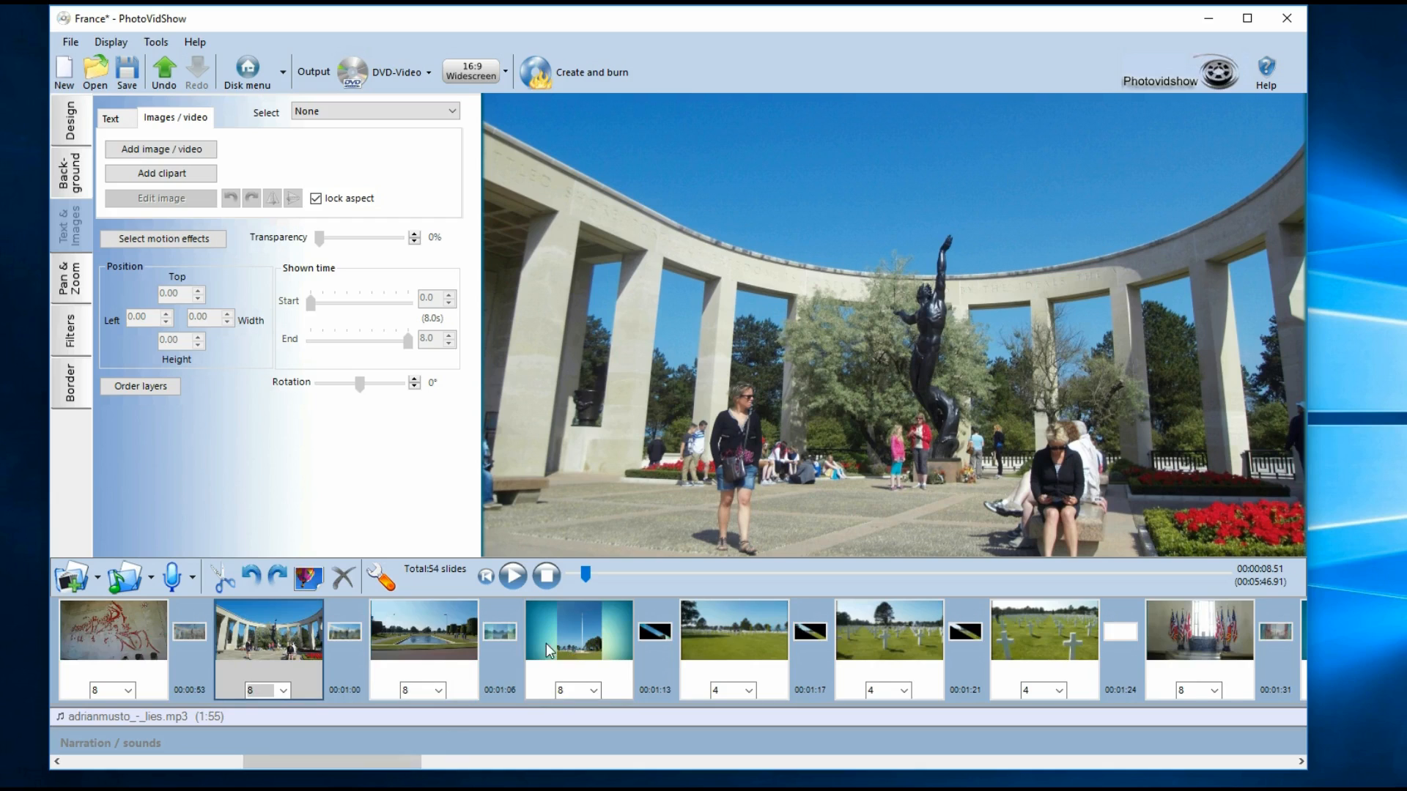
drag(406, 757, 356, 751)
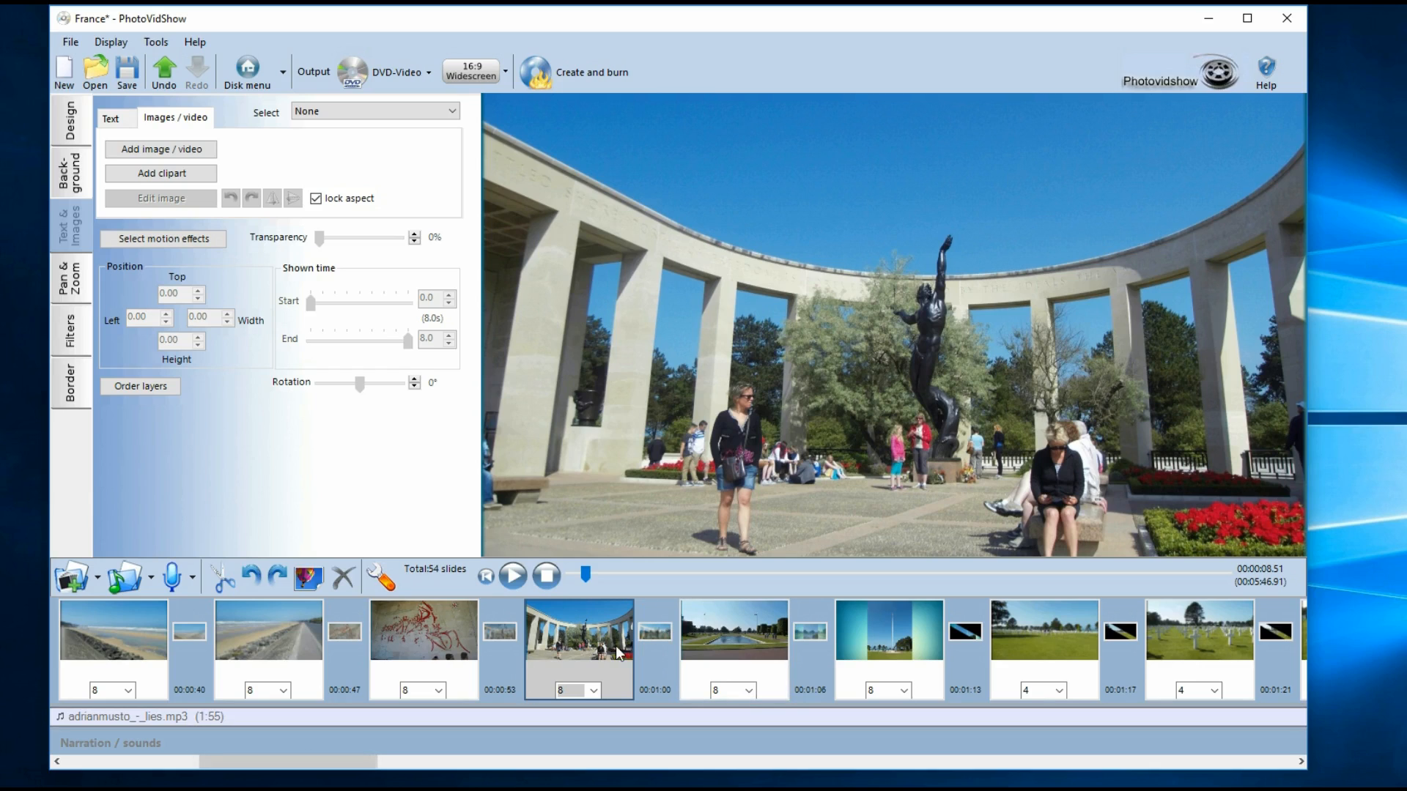
click(693, 636)
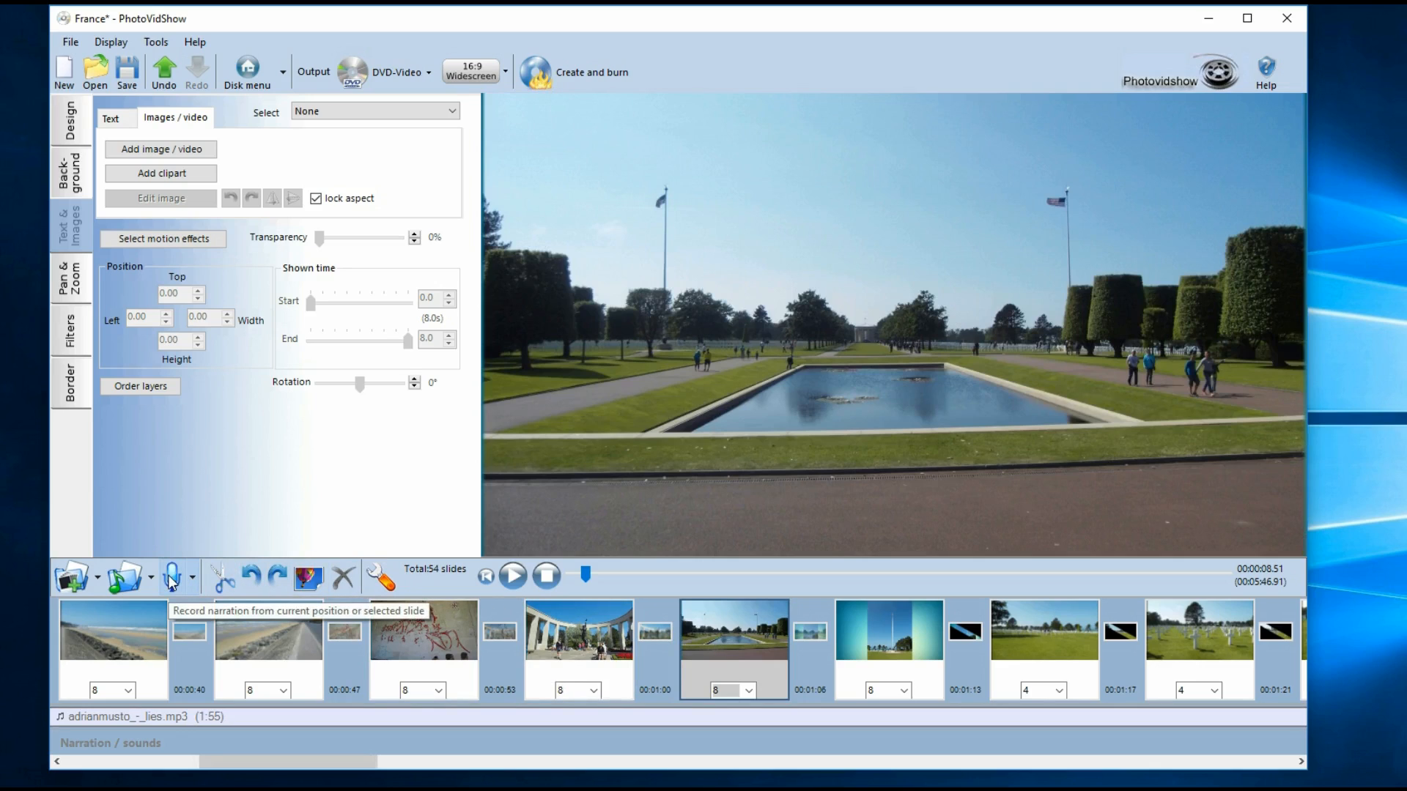
click(725, 627)
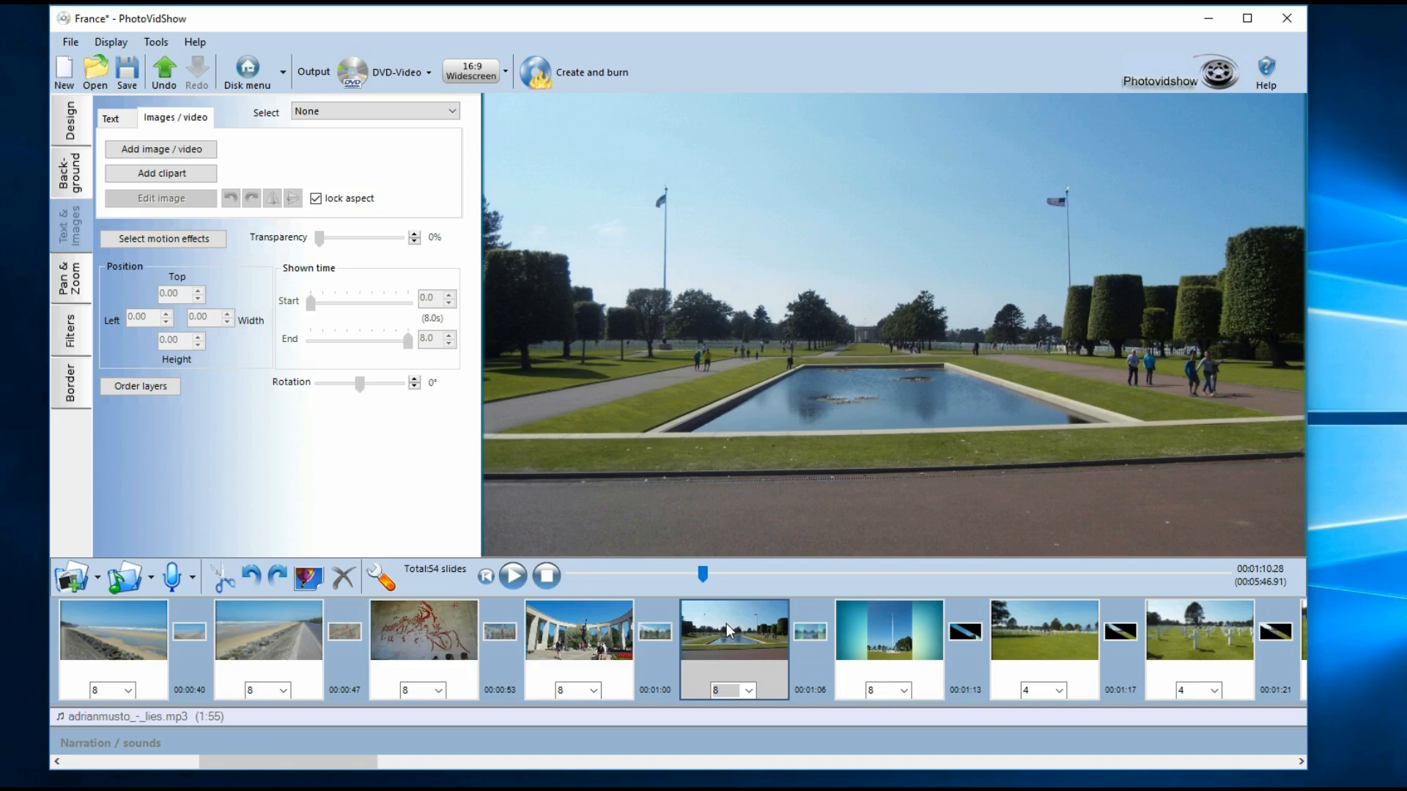
Step: Record a short microphone narration named Narration3 starting from the reflecting pool slide, and stop the playback of the slideshow
right_click(727, 621)
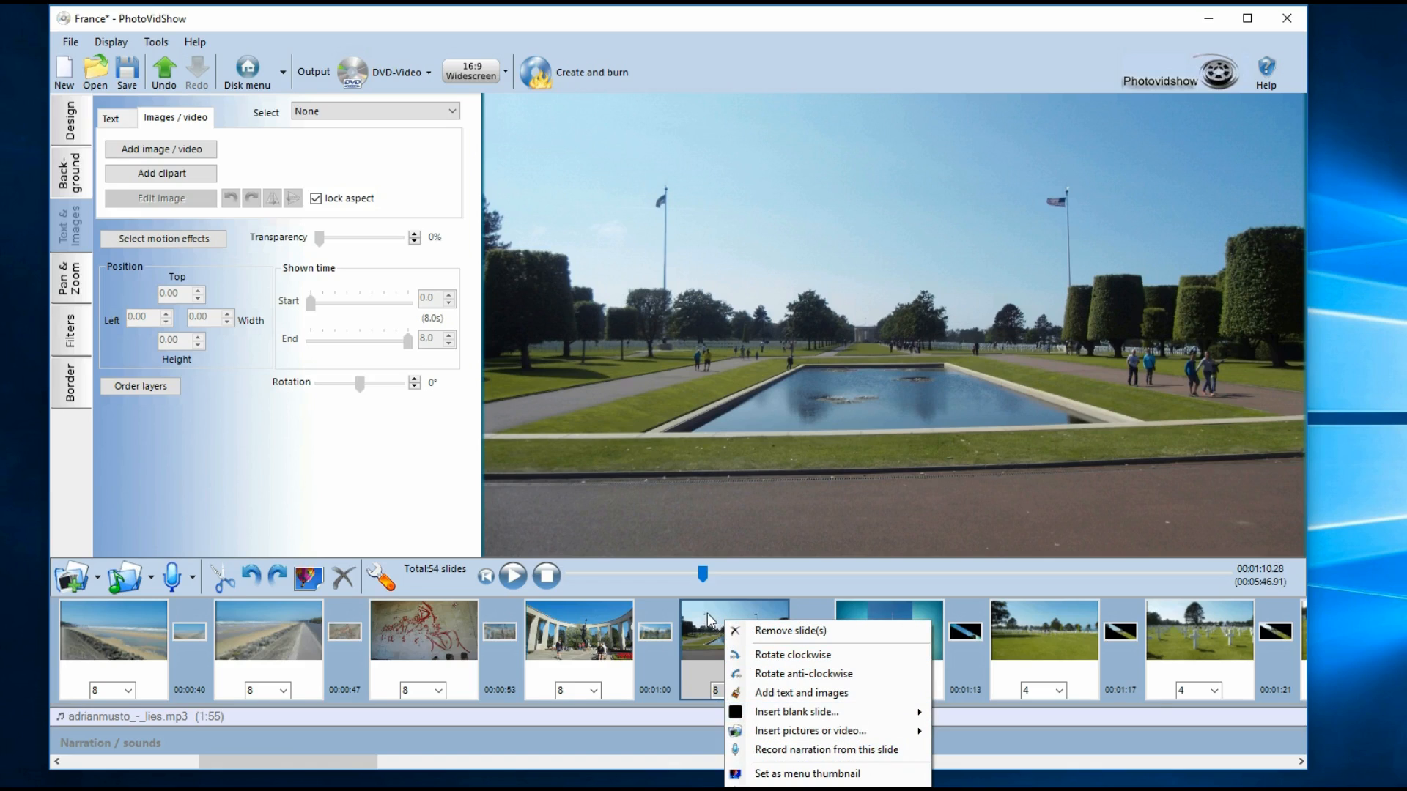
click(806, 751)
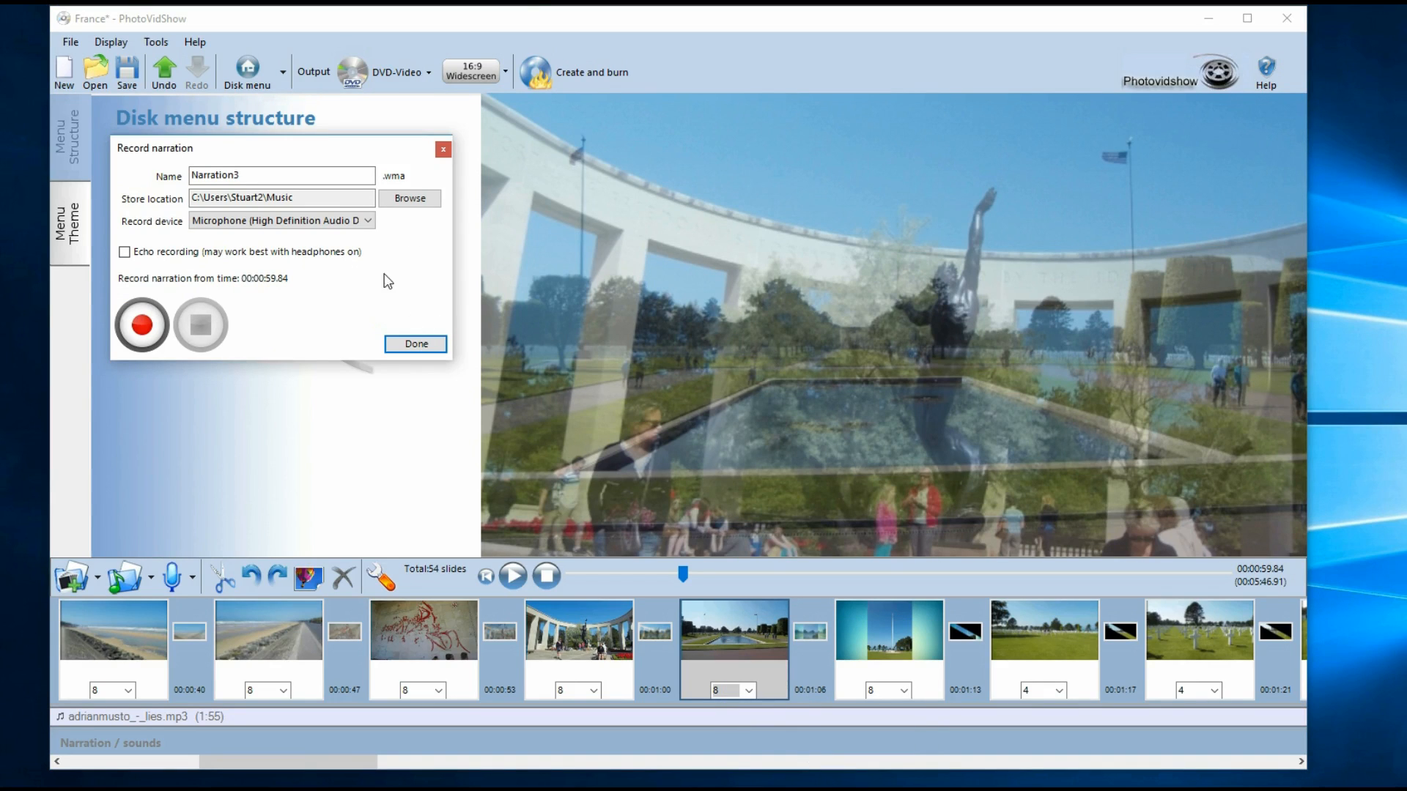
click(144, 328)
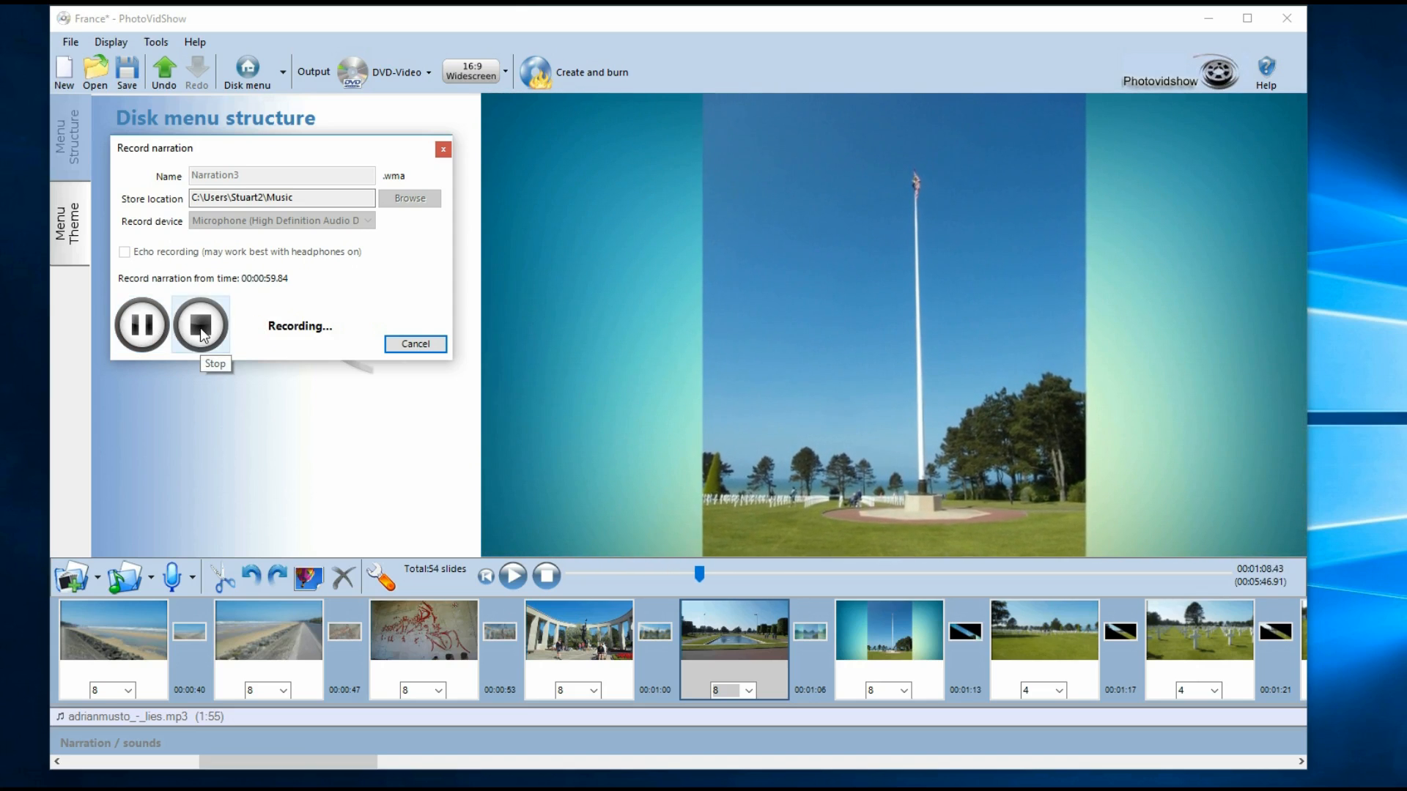
click(200, 327)
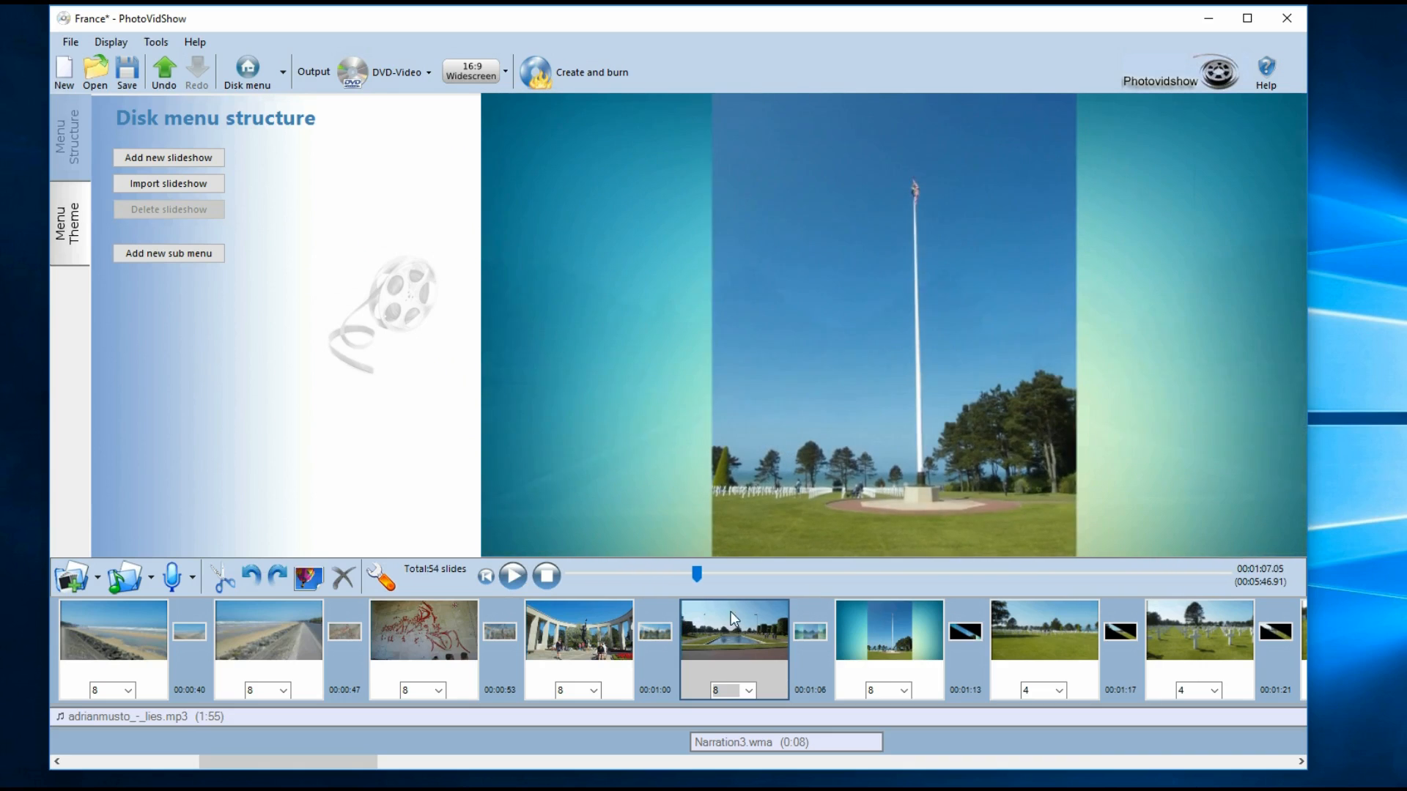
click(551, 575)
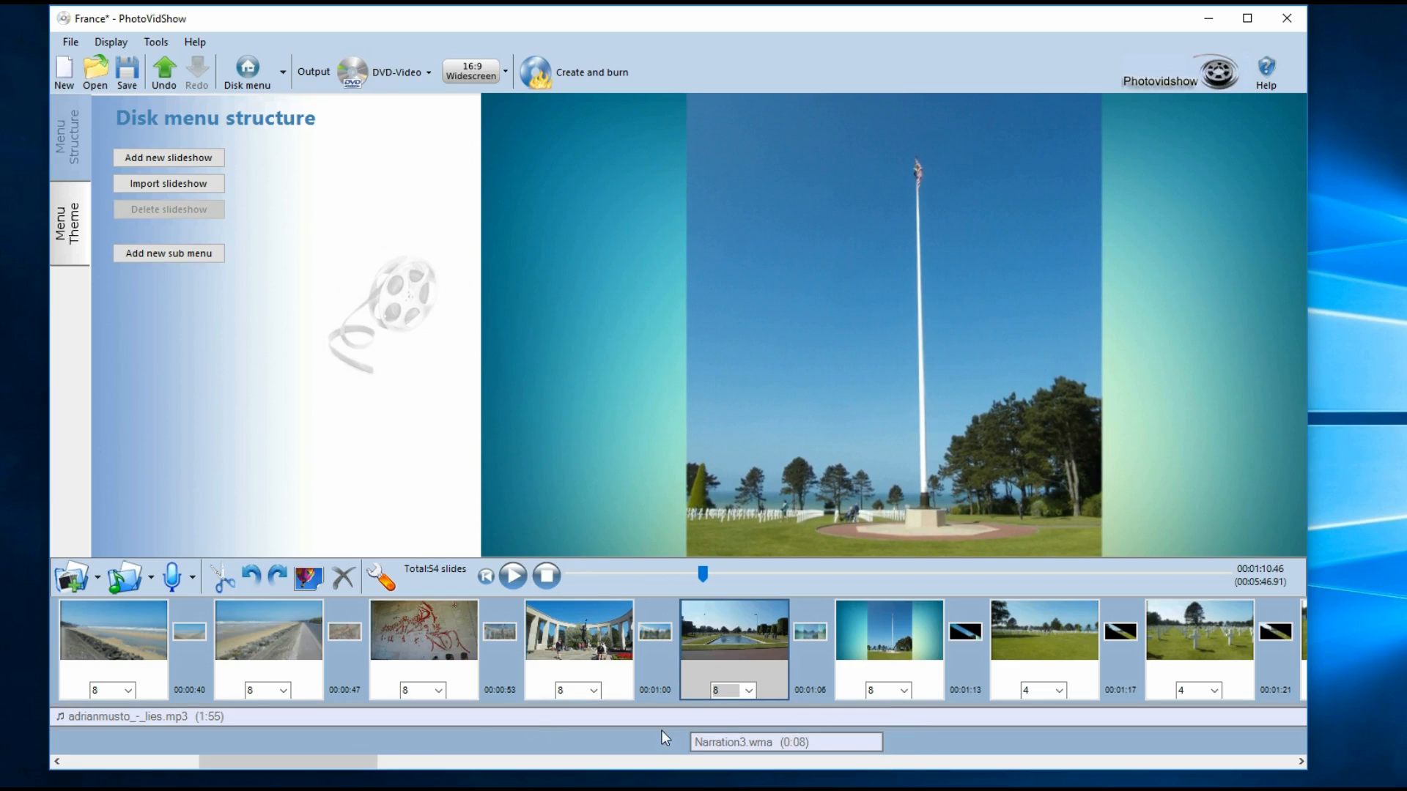
Step: Review the audio master volumes in the slideshow settings, and play the slideshow briefly from the flagpole slide
mouse_move(363, 756)
mouse_down()
mouse_move(349, 763)
mouse_move(763, 776)
mouse_move(464, 779)
mouse_move(370, 762)
mouse_up()
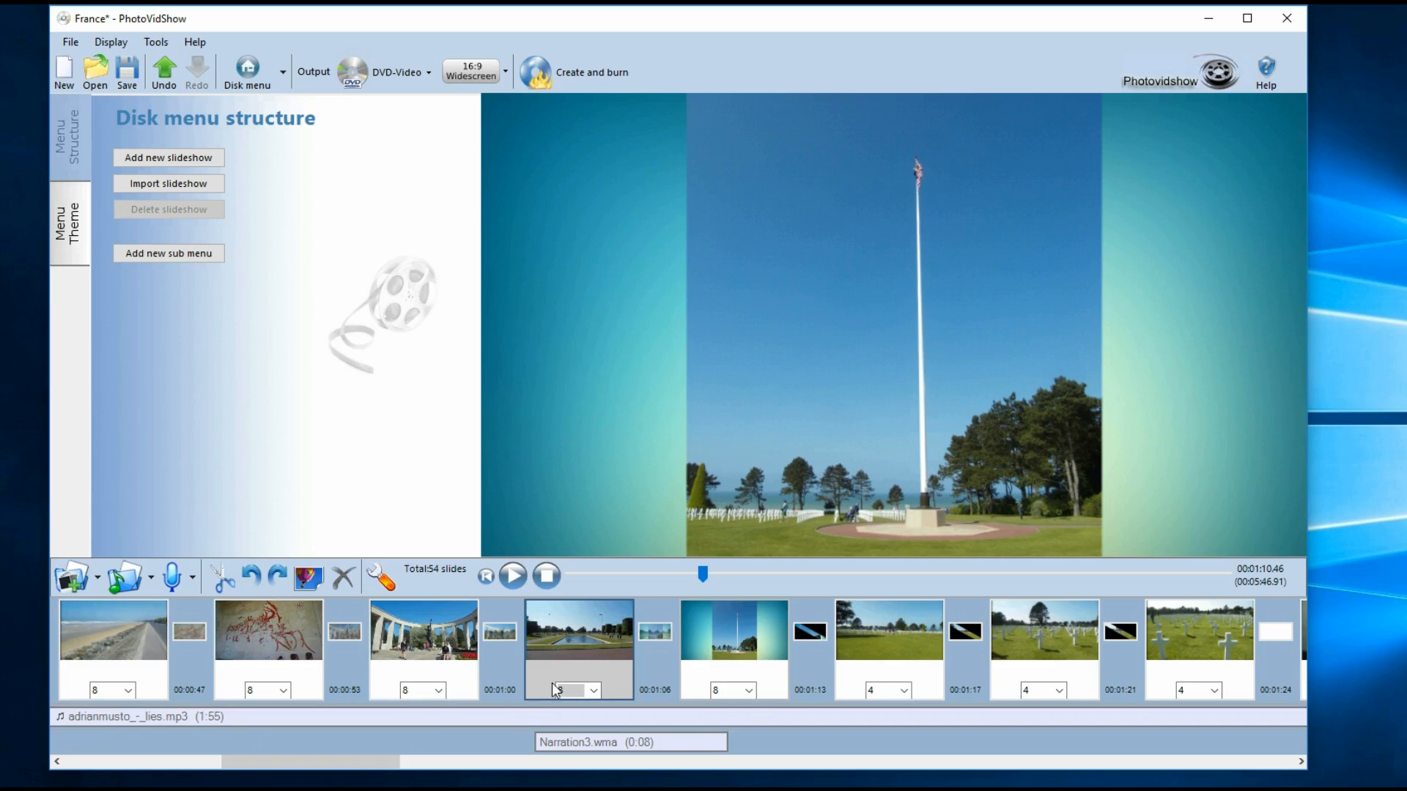
mouse_move(573, 746)
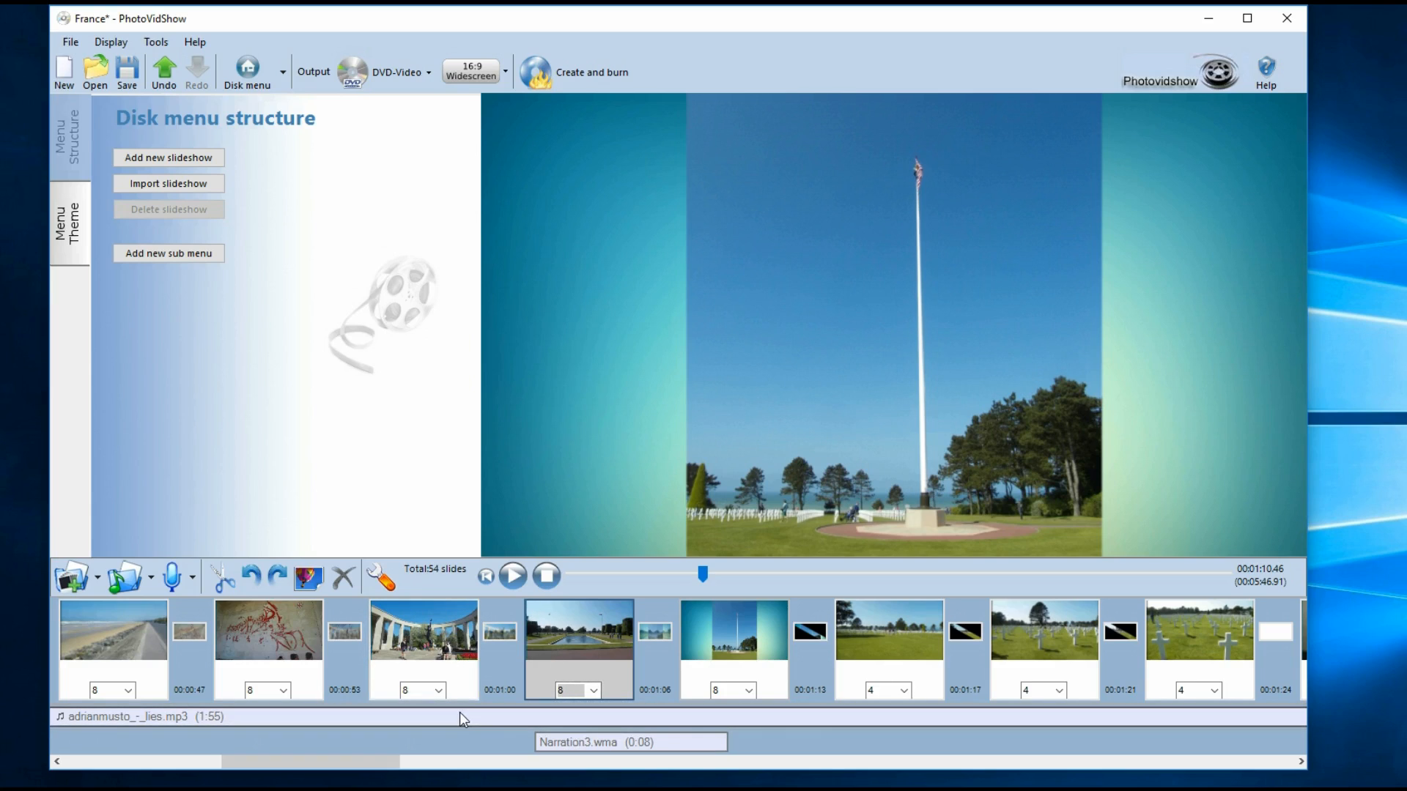
click(384, 579)
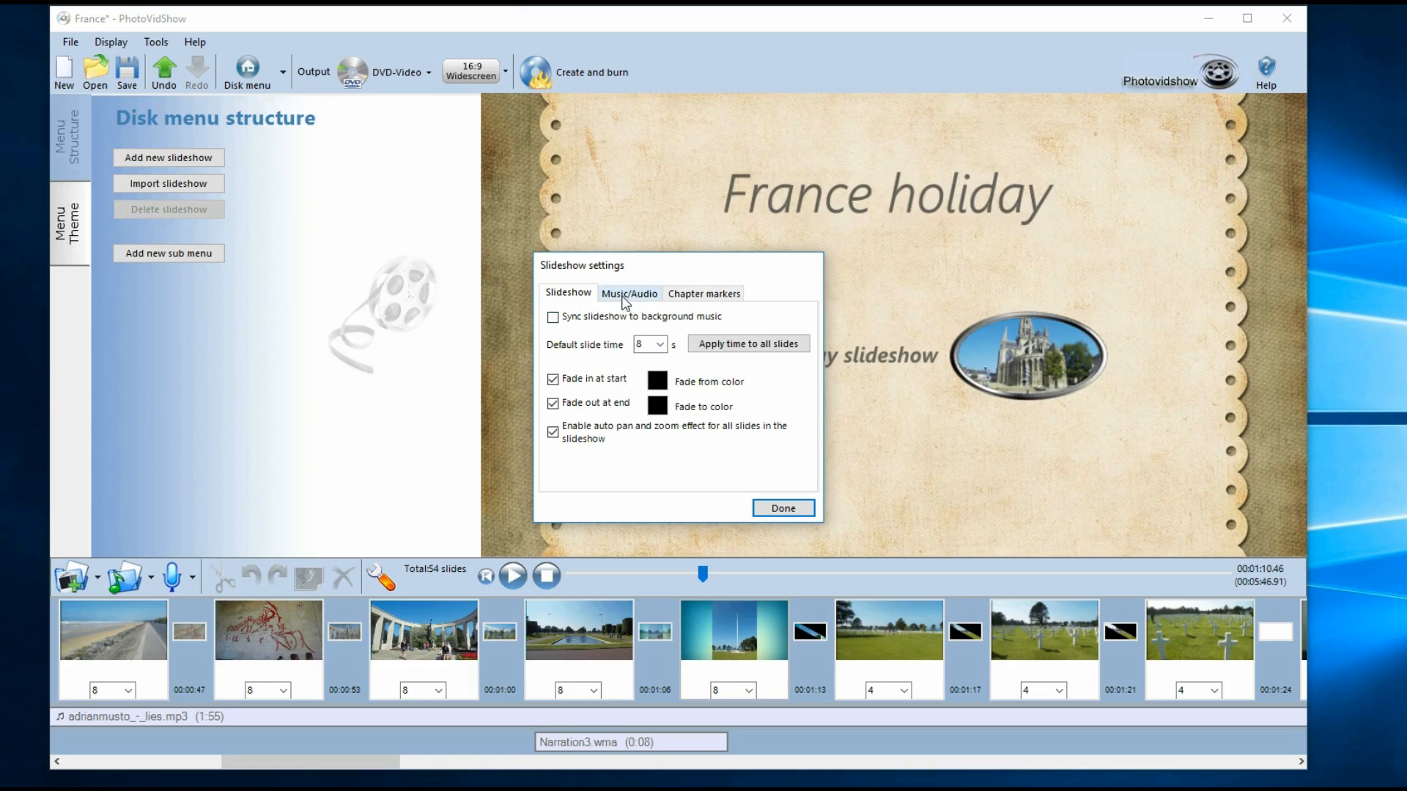
click(629, 296)
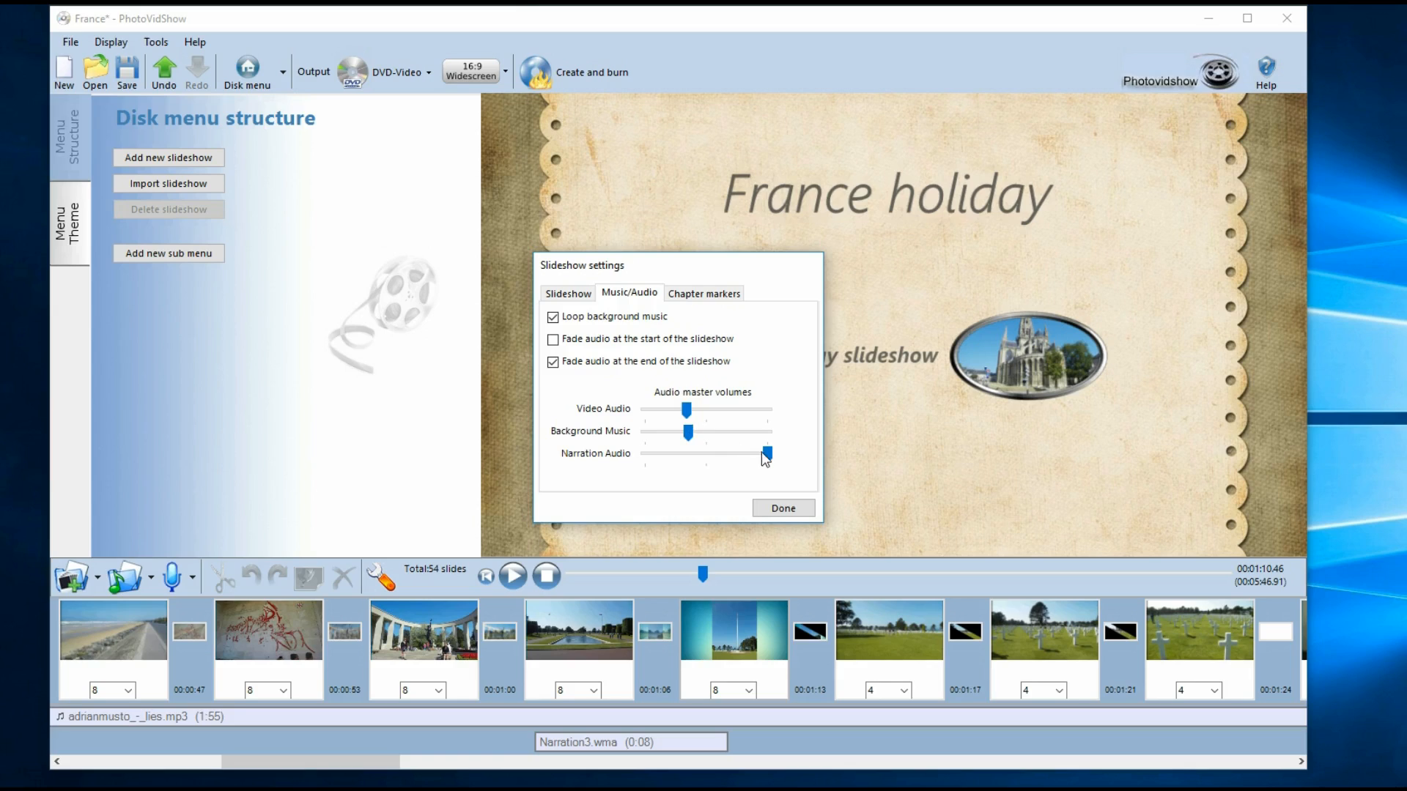
click(783, 509)
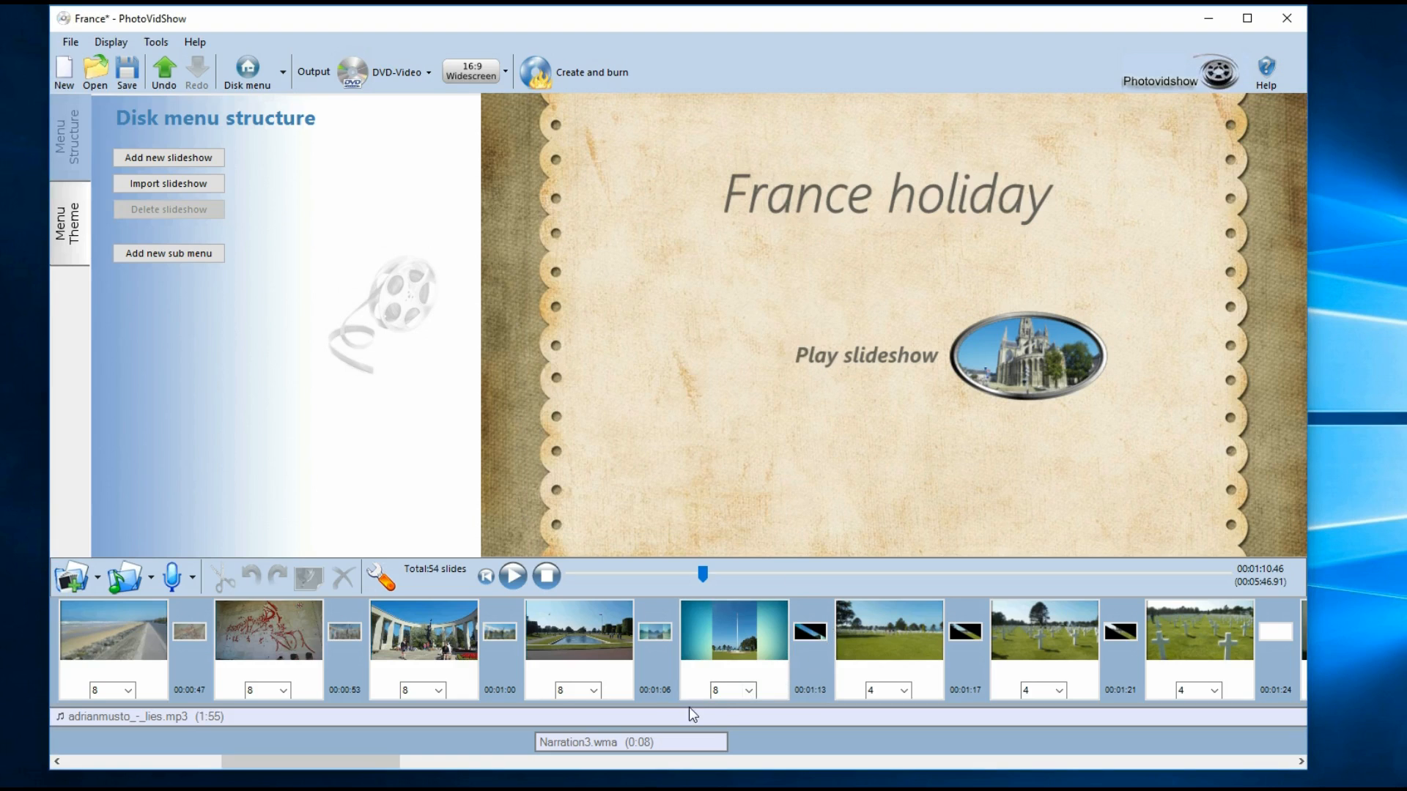
click(513, 576)
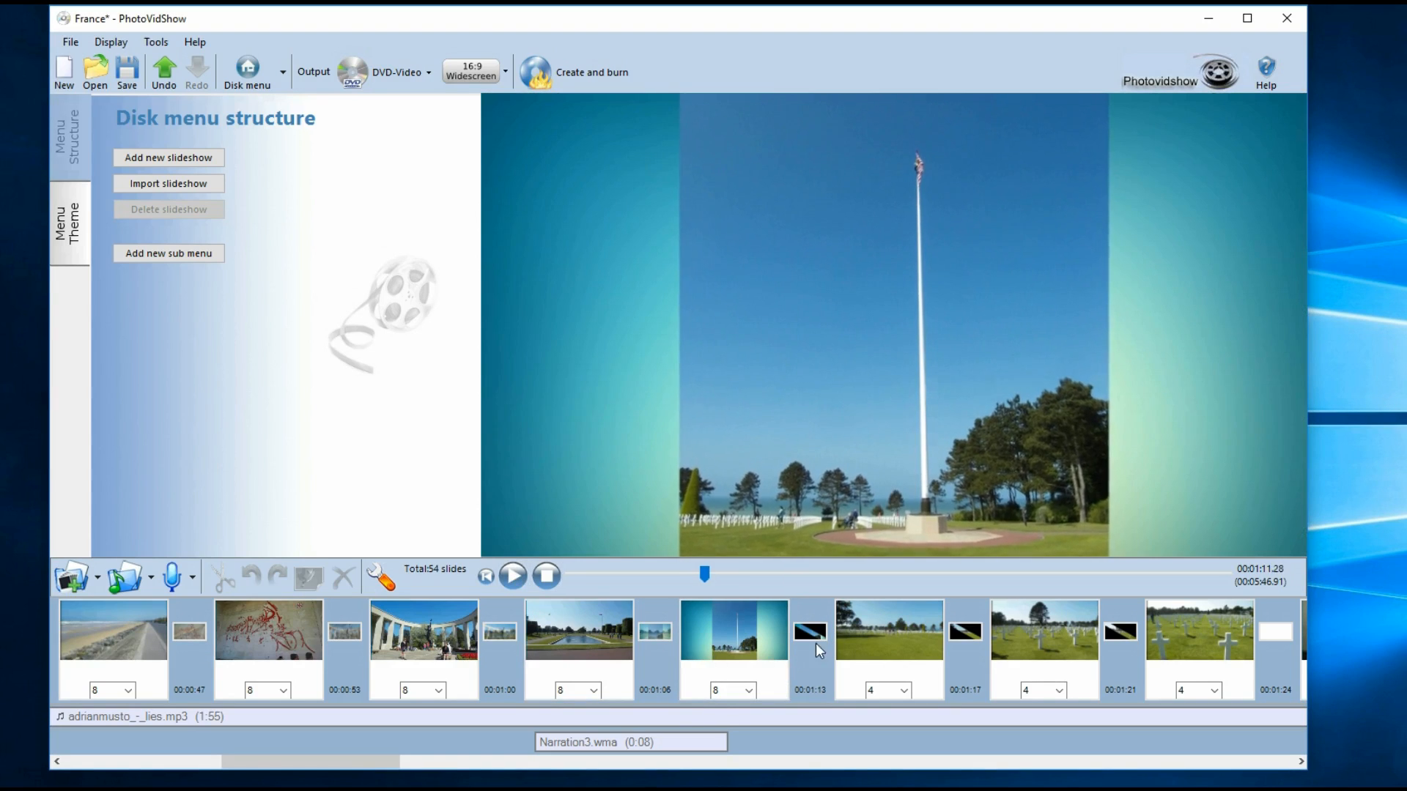
click(767, 634)
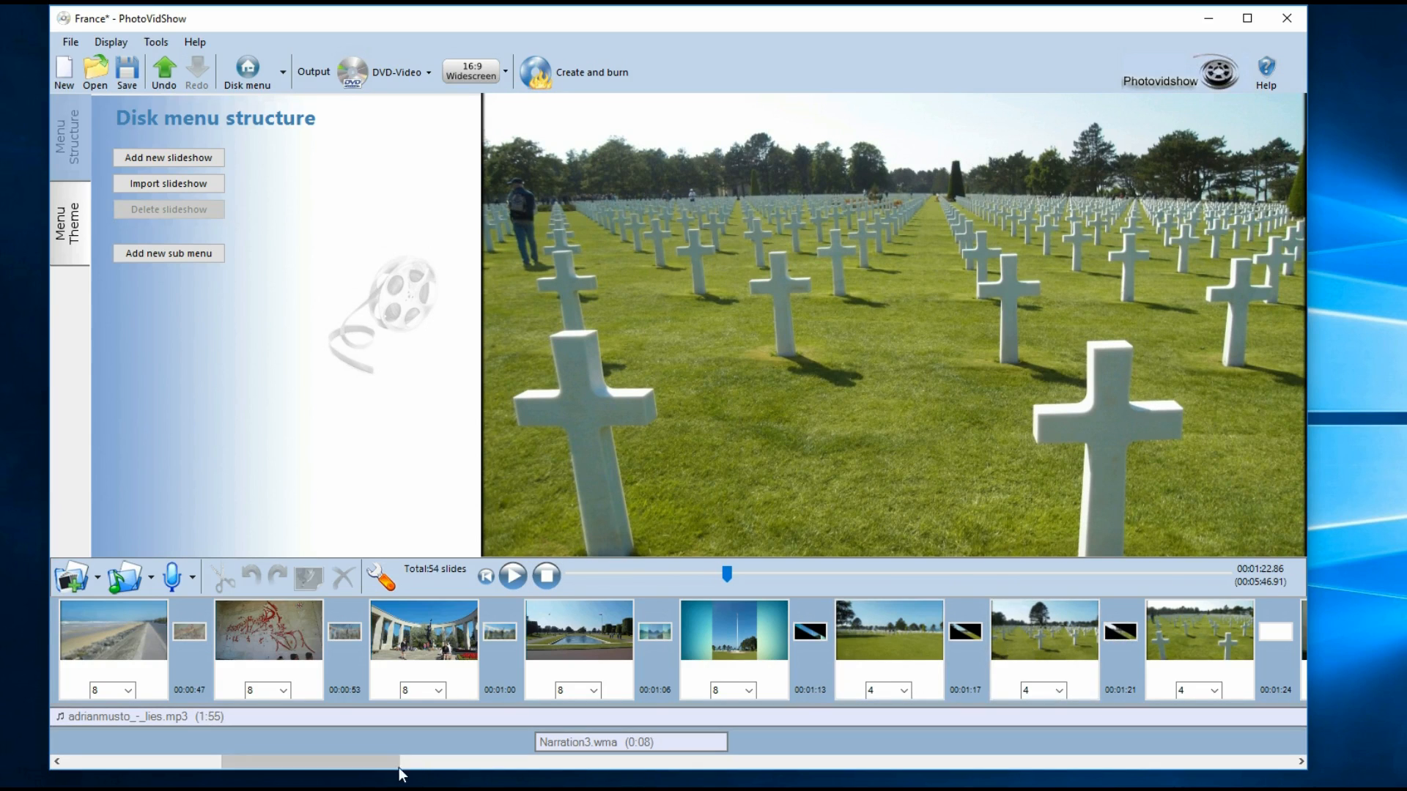
Step: Add the sound file camera shutter.mp3 from the Music folder to the narration track
drag(385, 762, 407, 761)
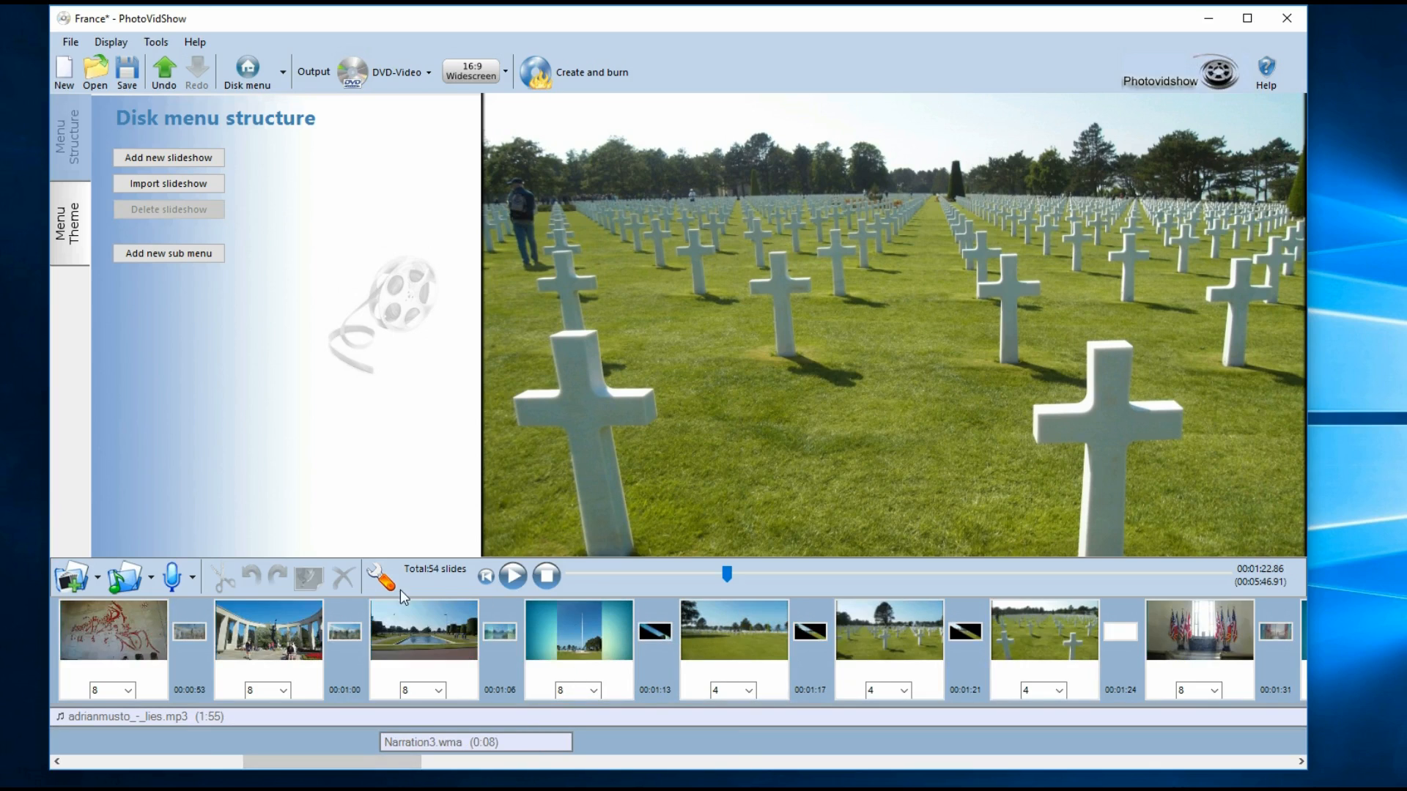
click(194, 578)
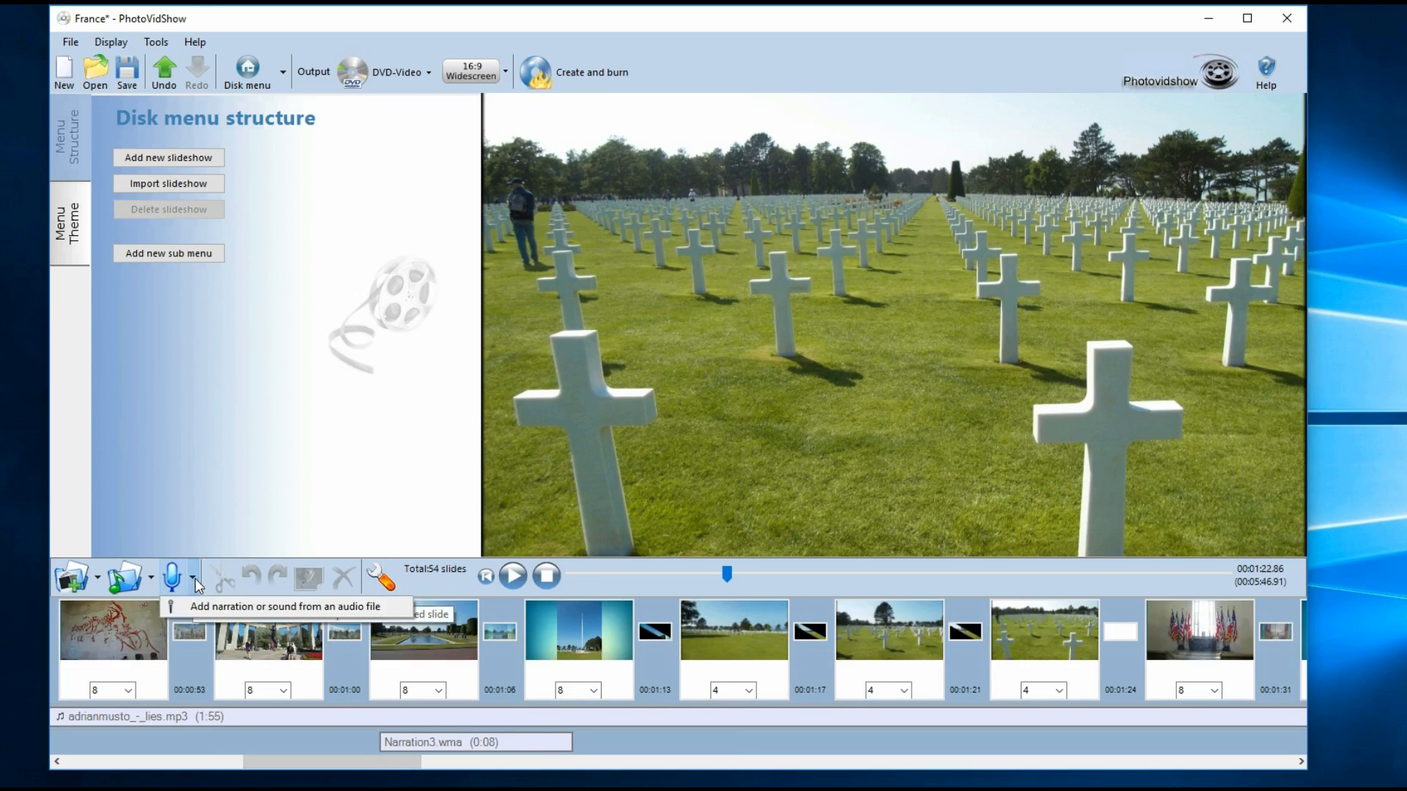
click(198, 607)
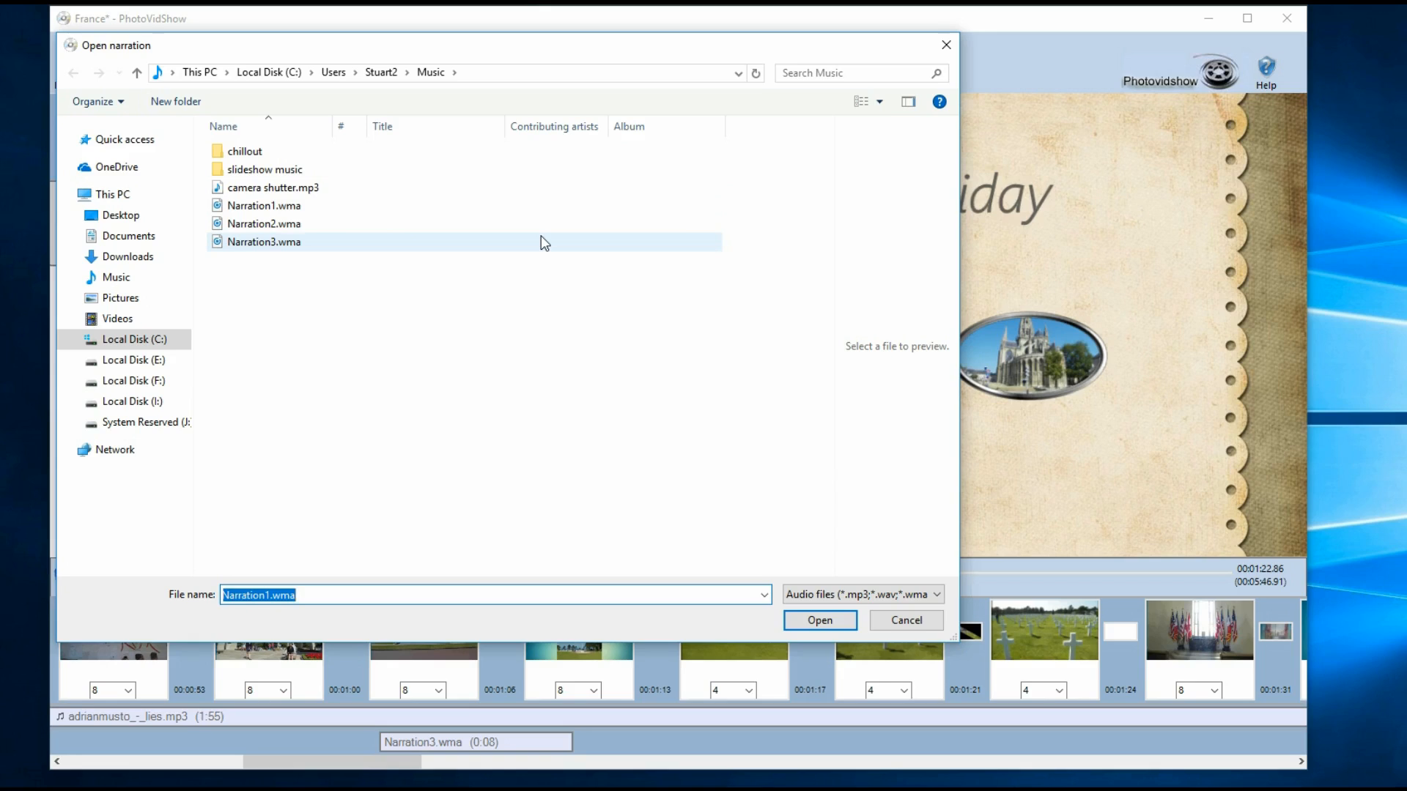
click(283, 192)
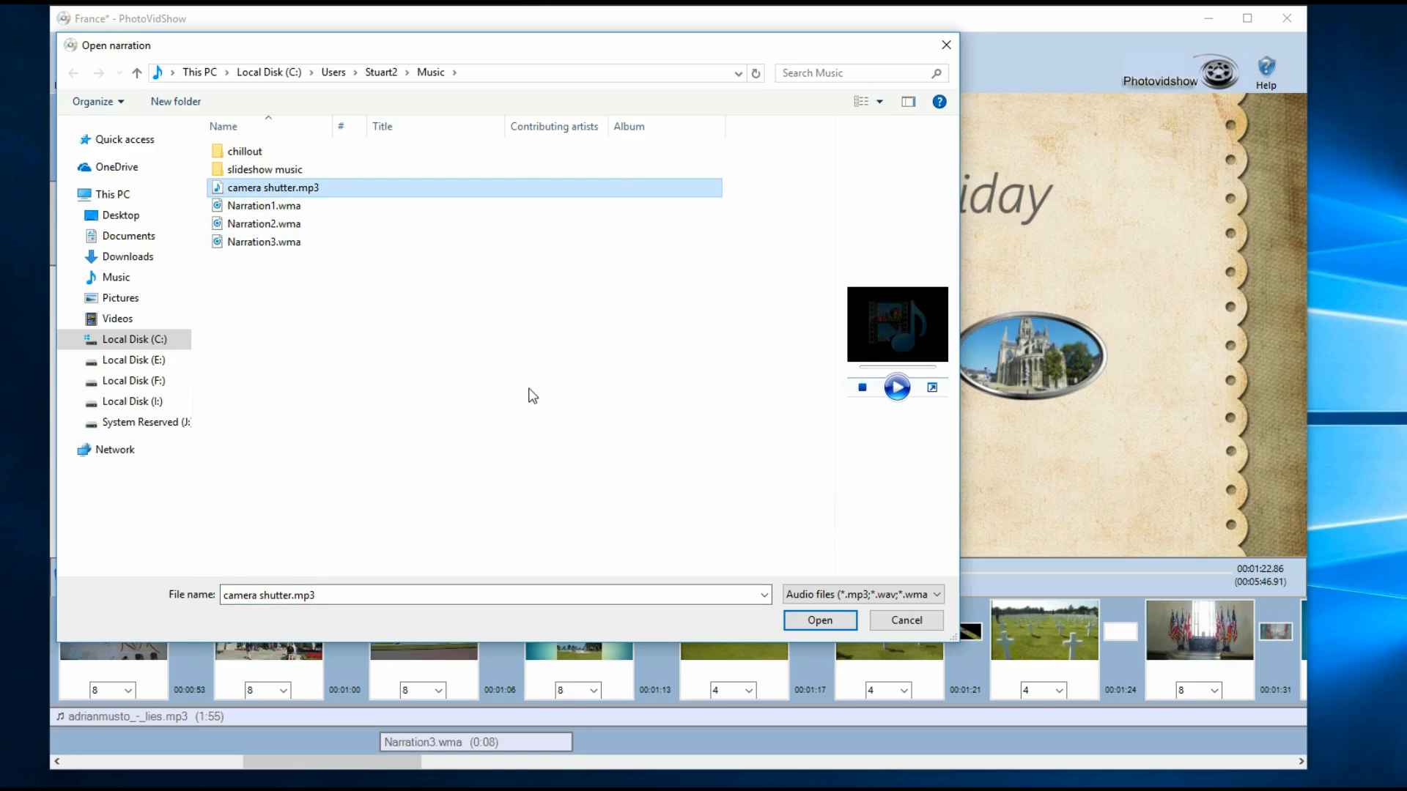
click(820, 621)
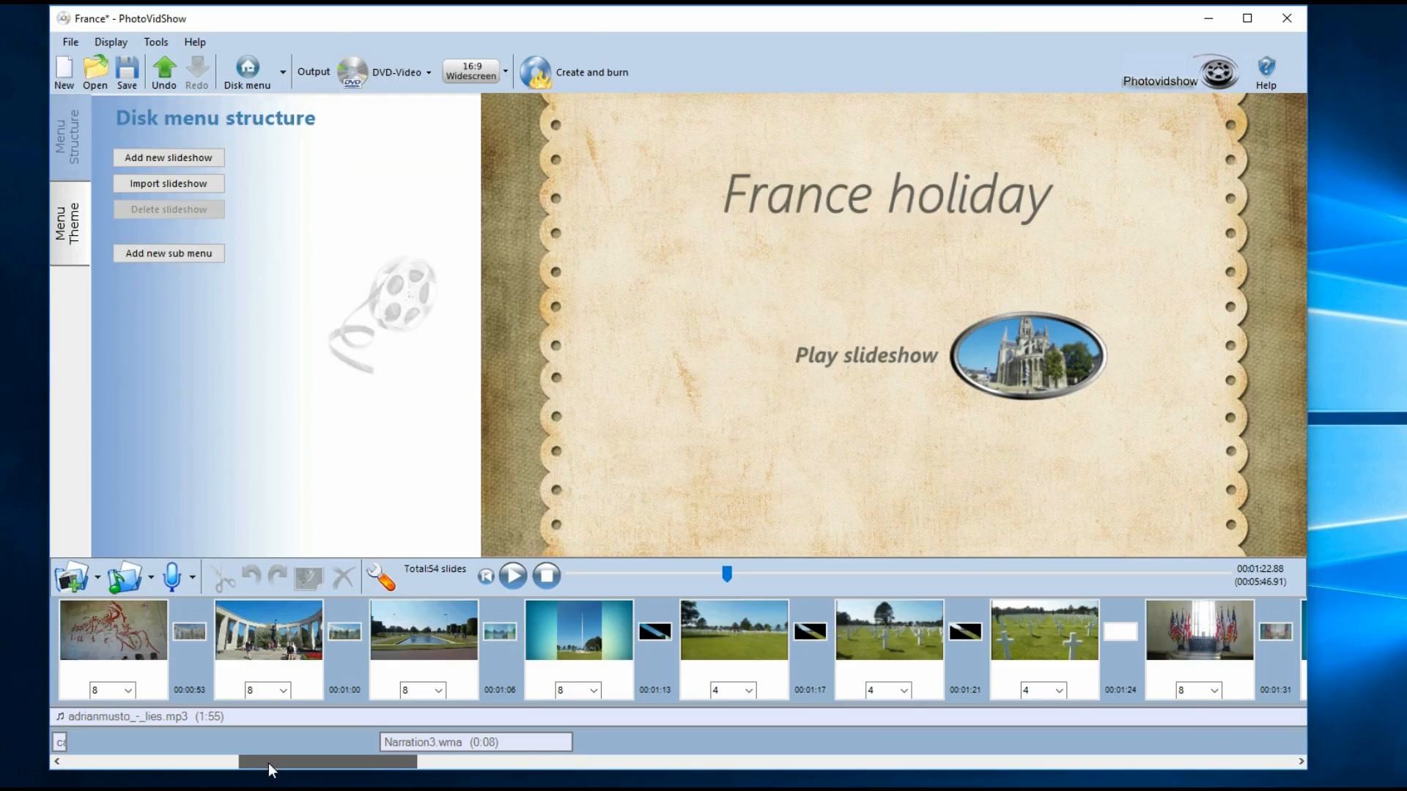
Step: Move the camera shutter clip to the start of the cemetery lawn slide after the flagpole slide, and select that slide
drag(269, 763, 252, 763)
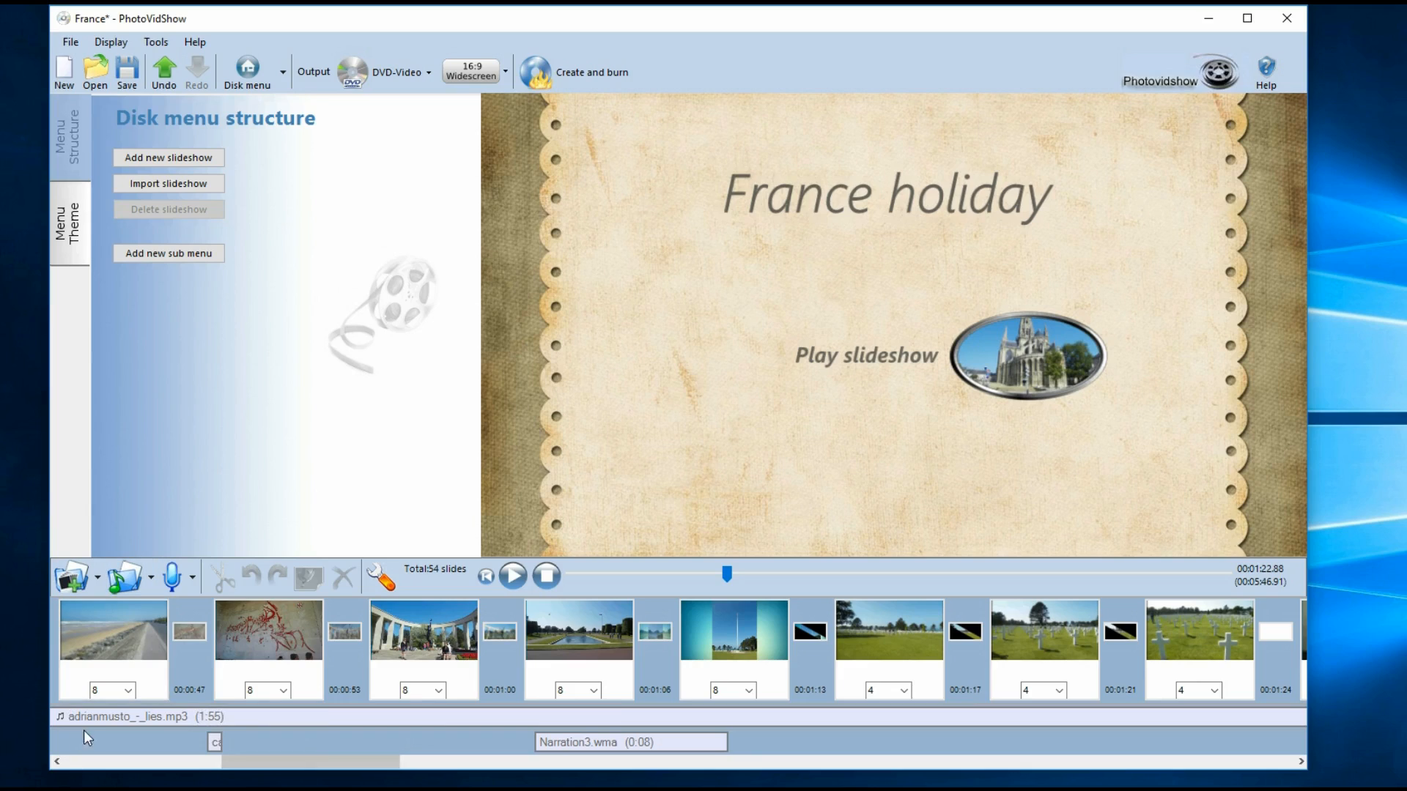
drag(214, 743, 839, 760)
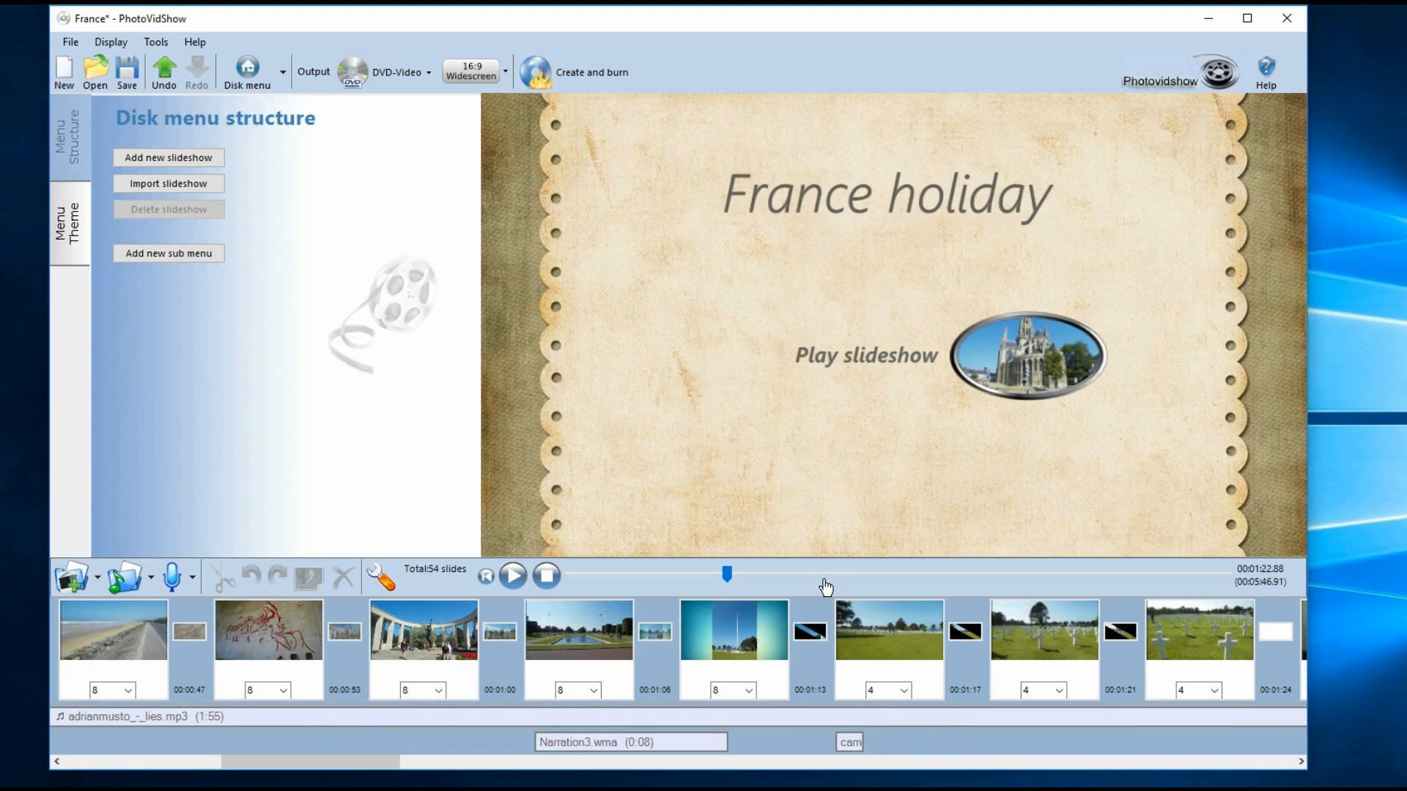
right_click(850, 739)
click(838, 639)
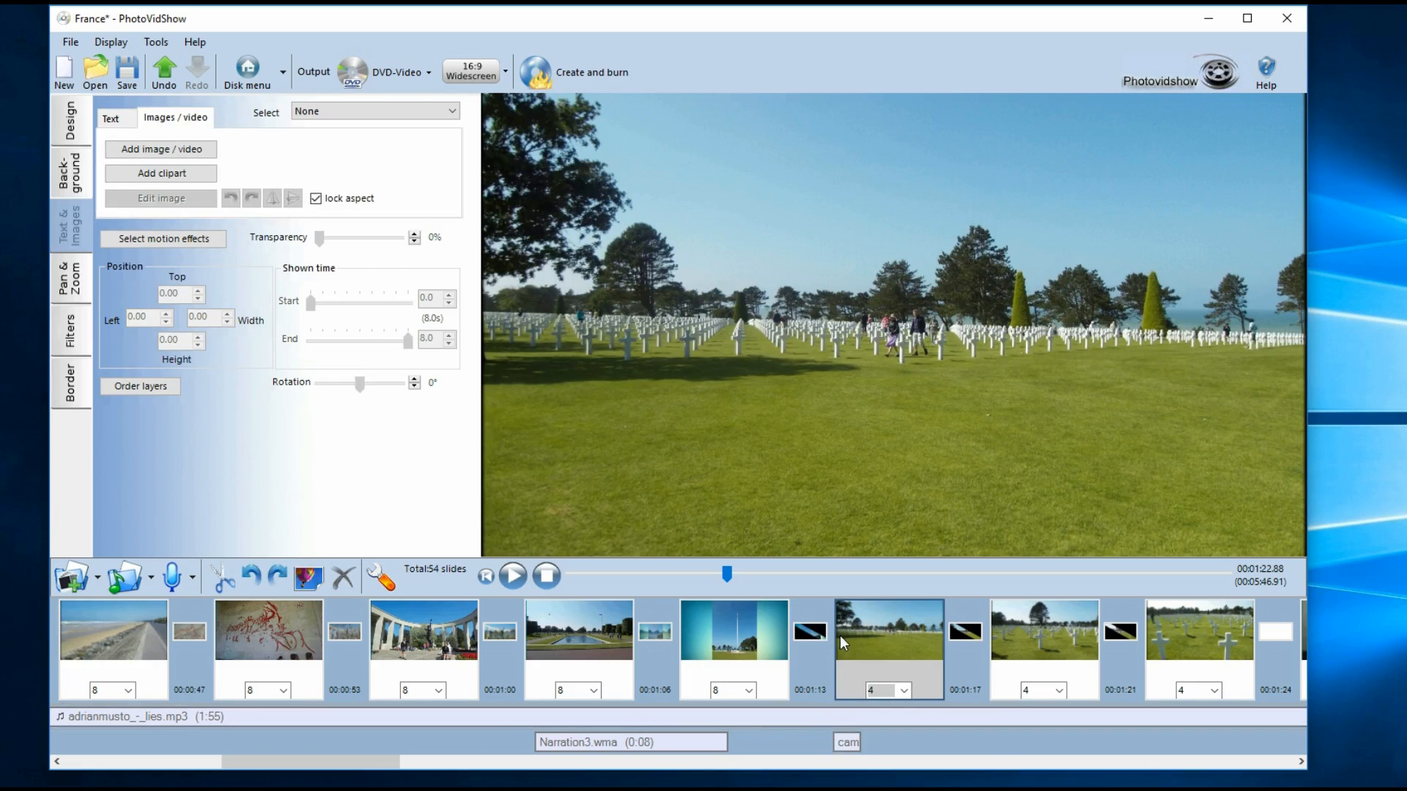
Step: Play the slideshow over the camera shutter clip, and add camera shutter.mp3 again at the start of the second cemetery slide
click(840, 737)
click(521, 580)
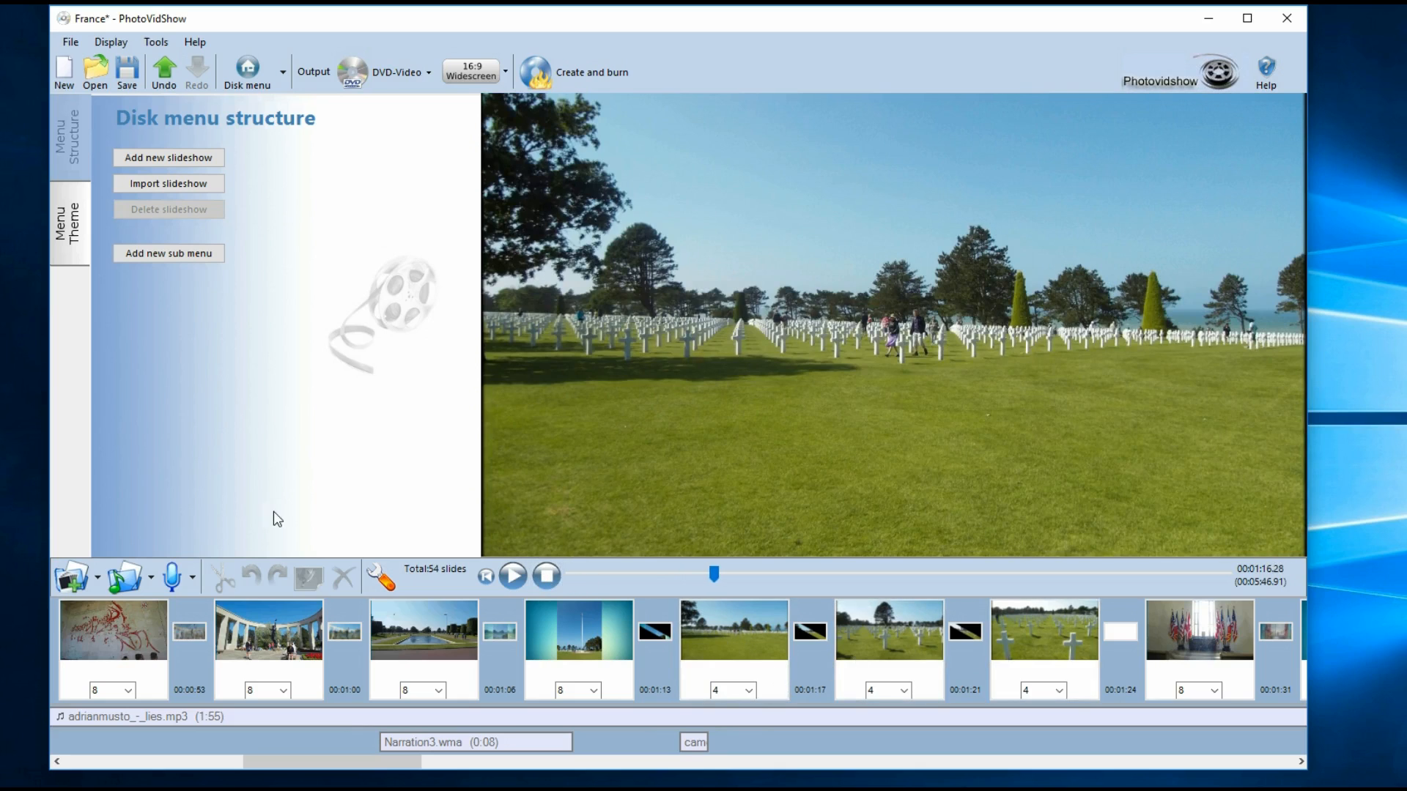
click(195, 588)
click(220, 607)
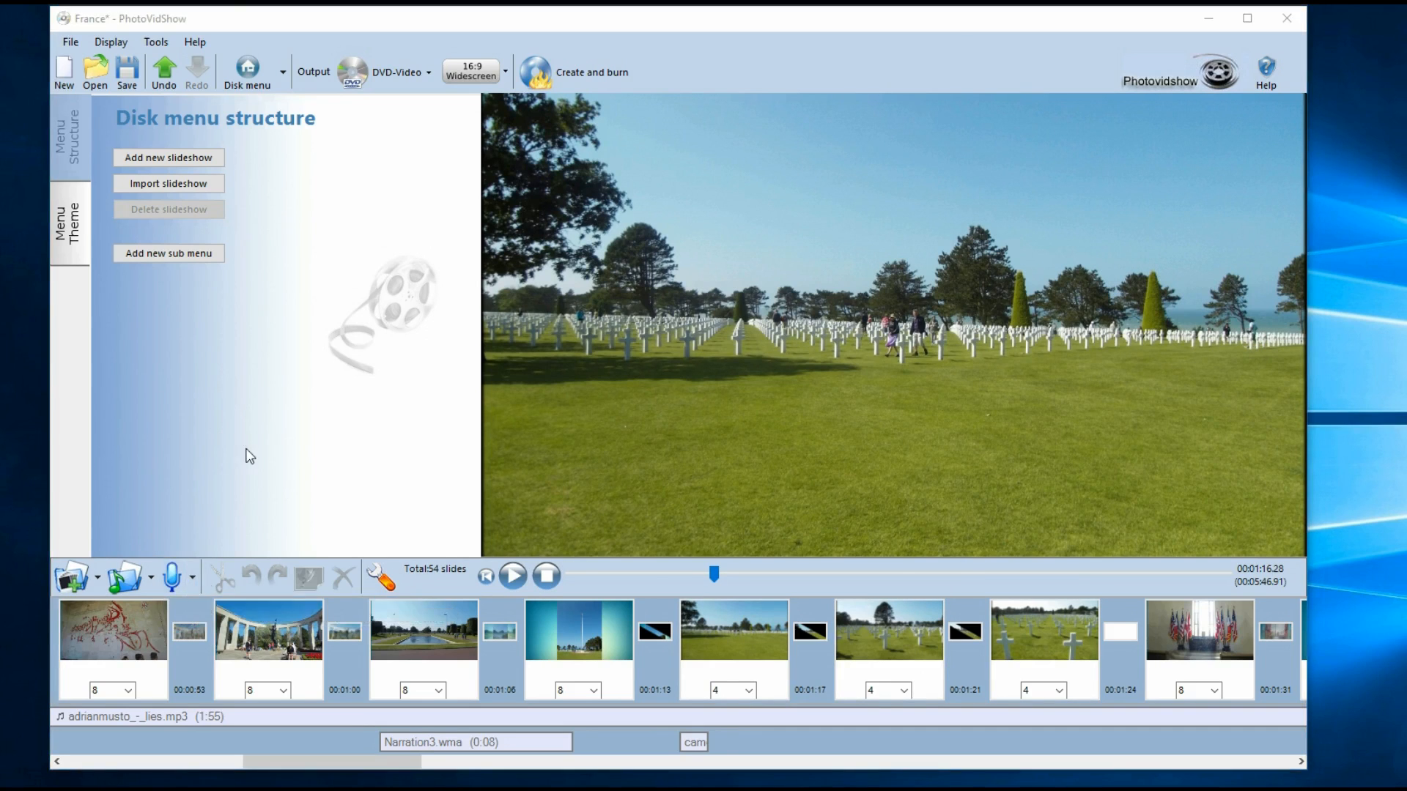
double_click(251, 189)
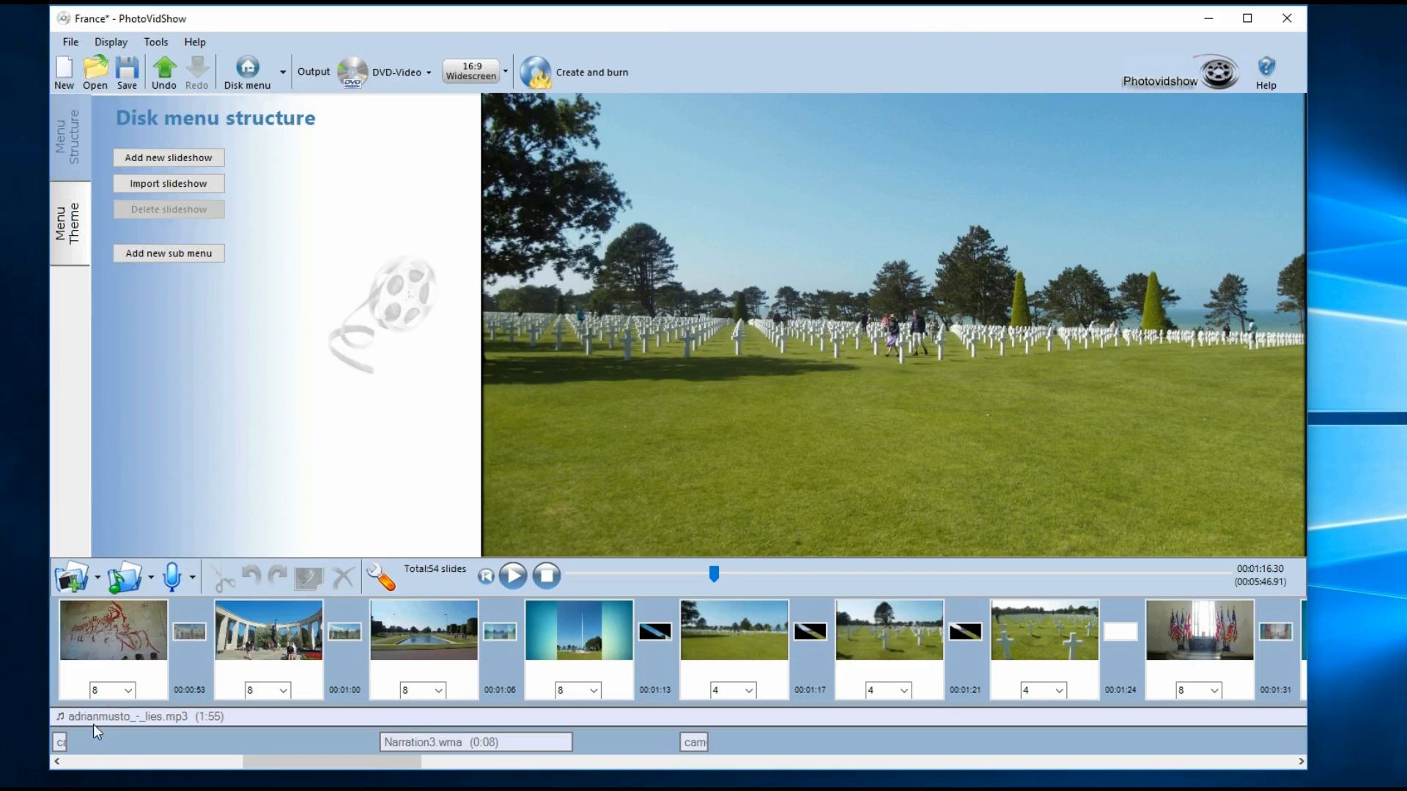
drag(65, 744, 846, 753)
Step: Add camera shutter.mp3 a third time to the narration track and move it to the start of the third cemetery slide
drag(429, 764, 340, 750)
click(192, 577)
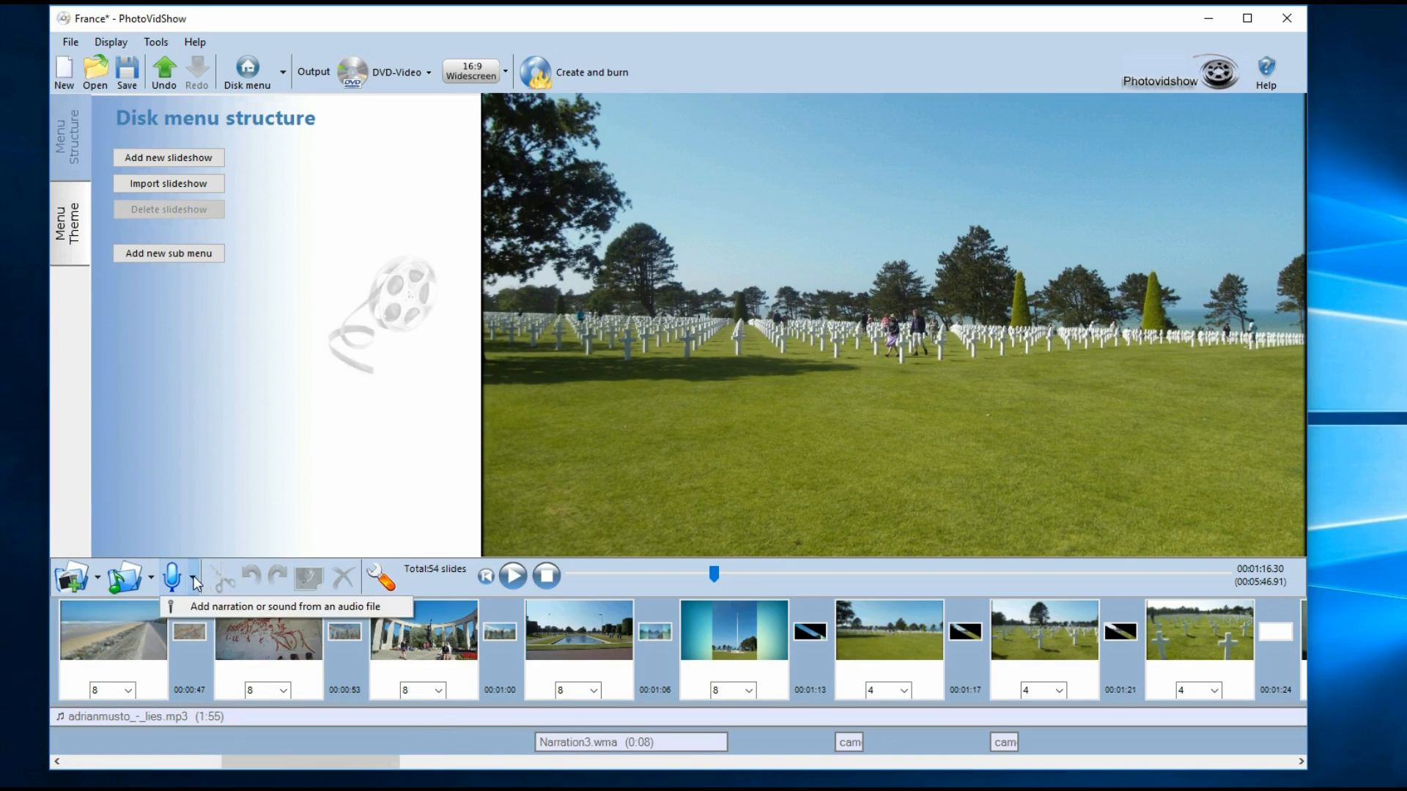
click(211, 607)
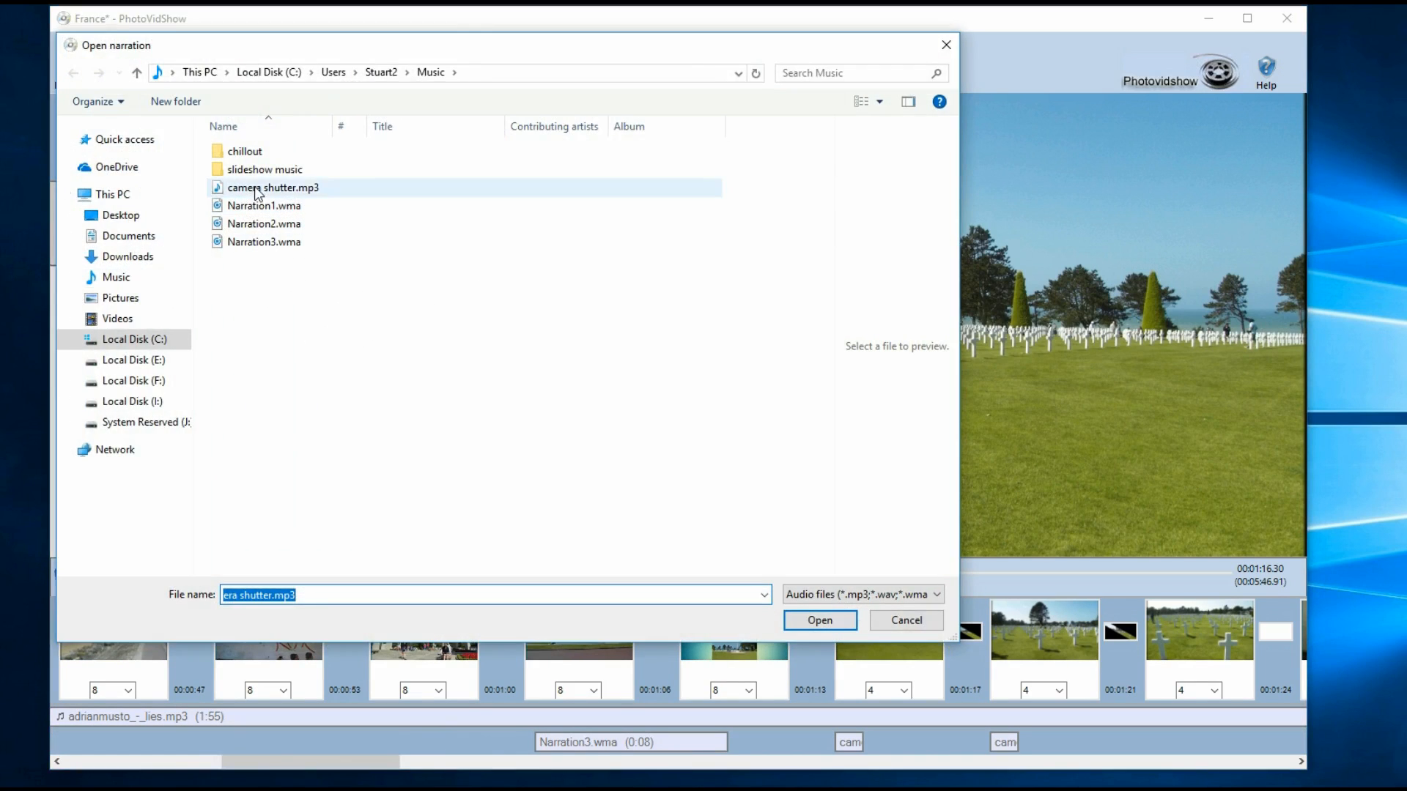
double_click(256, 188)
drag(61, 742, 1157, 755)
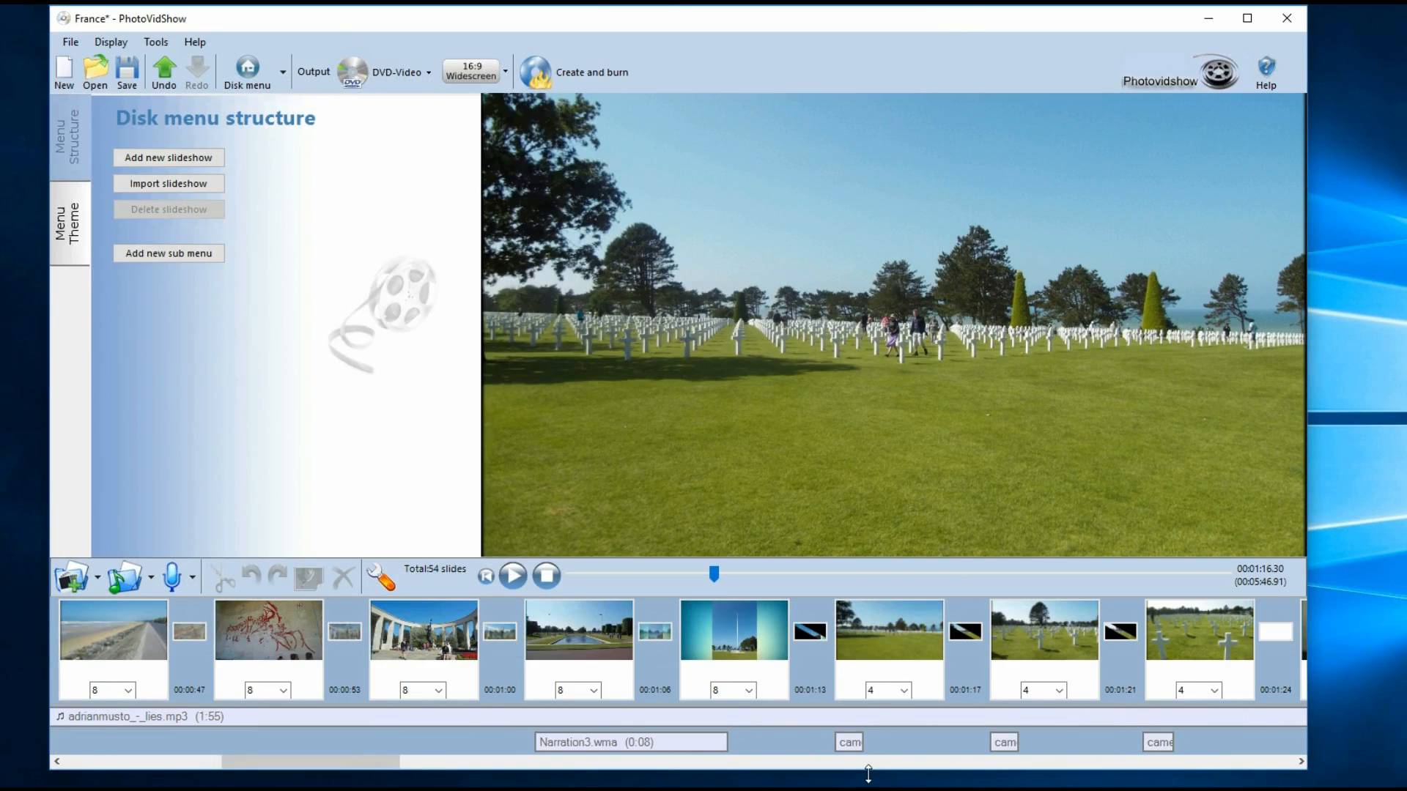
Step: Play the slideshow through the three cemetery slides, and look over the music and narration tracks from the start of the timeline
drag(374, 762, 396, 762)
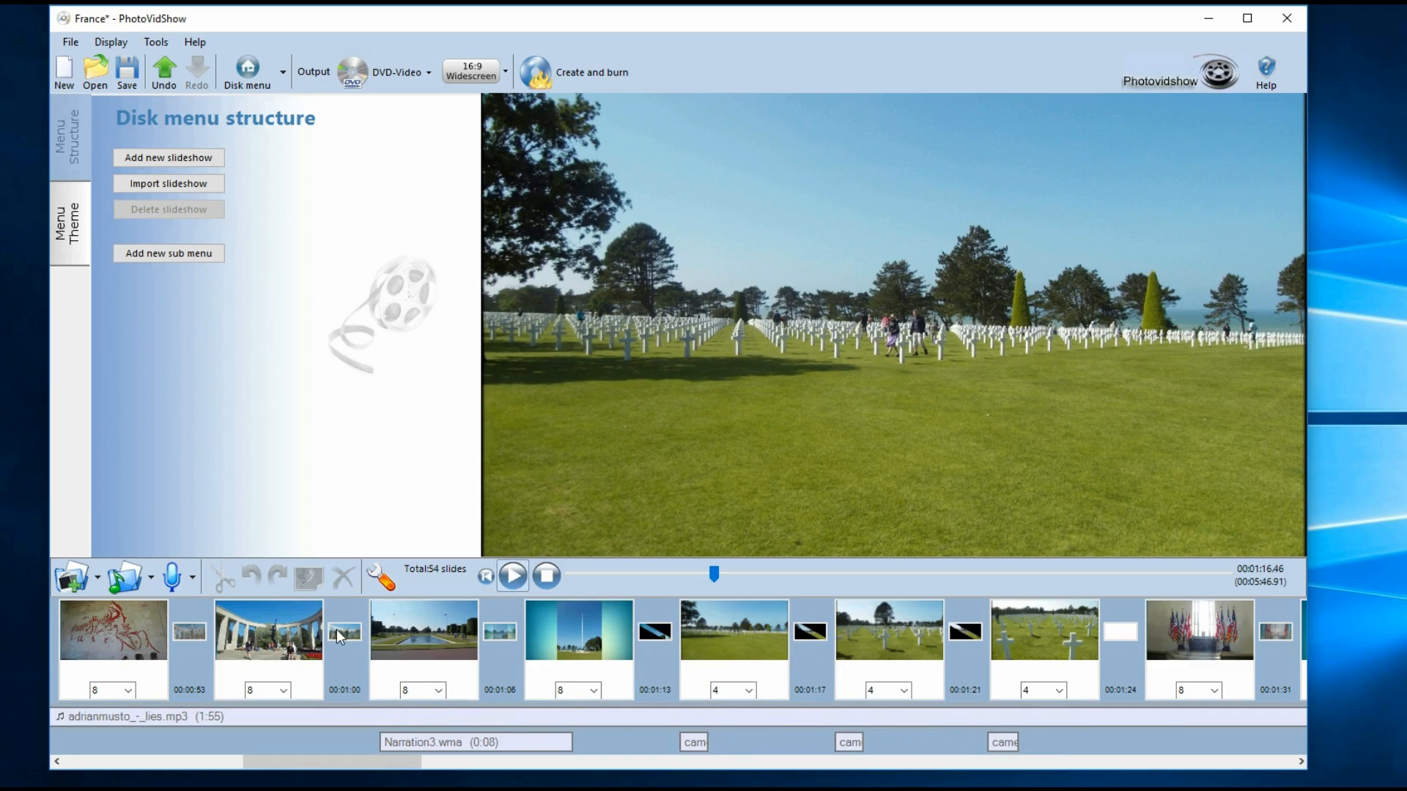
click(305, 644)
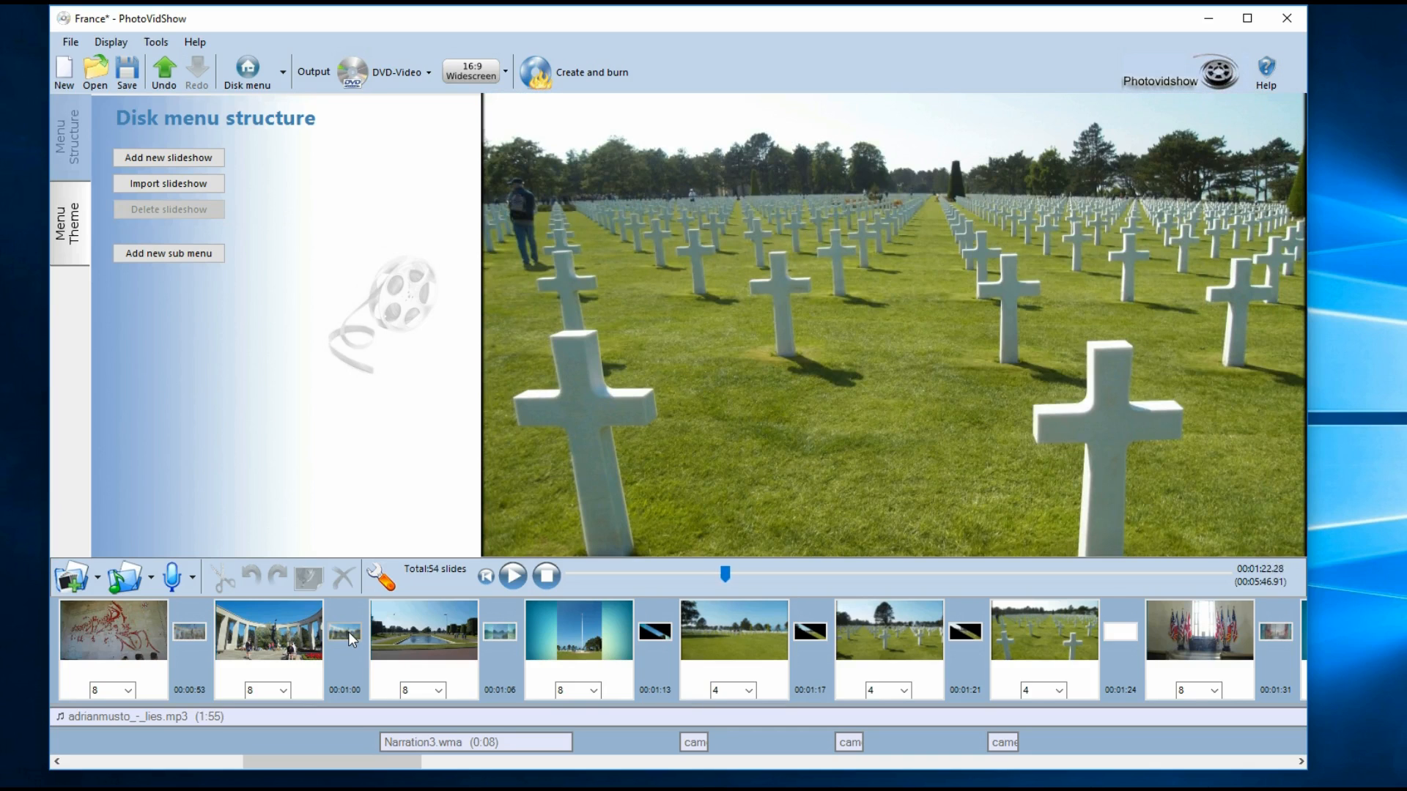
click(546, 577)
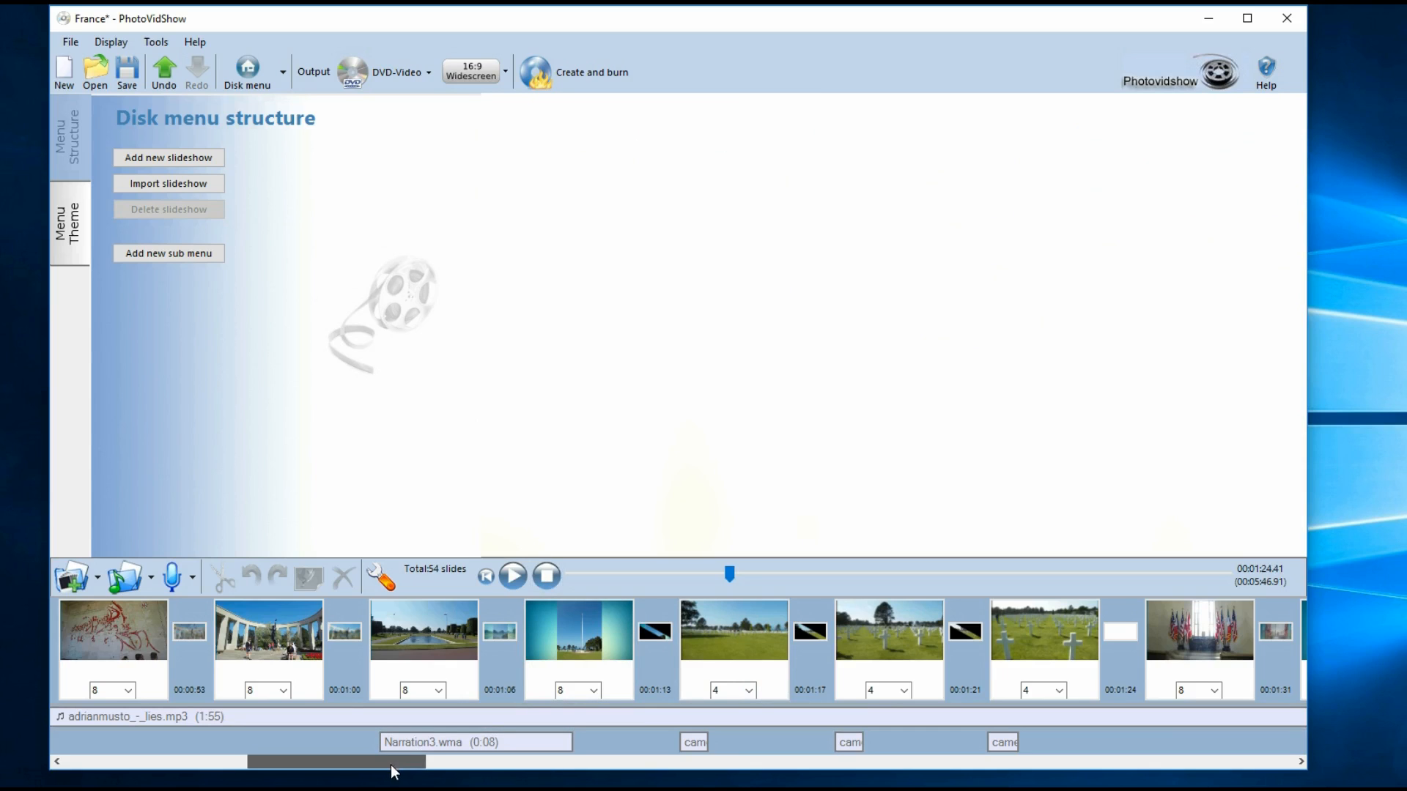
click(1208, 645)
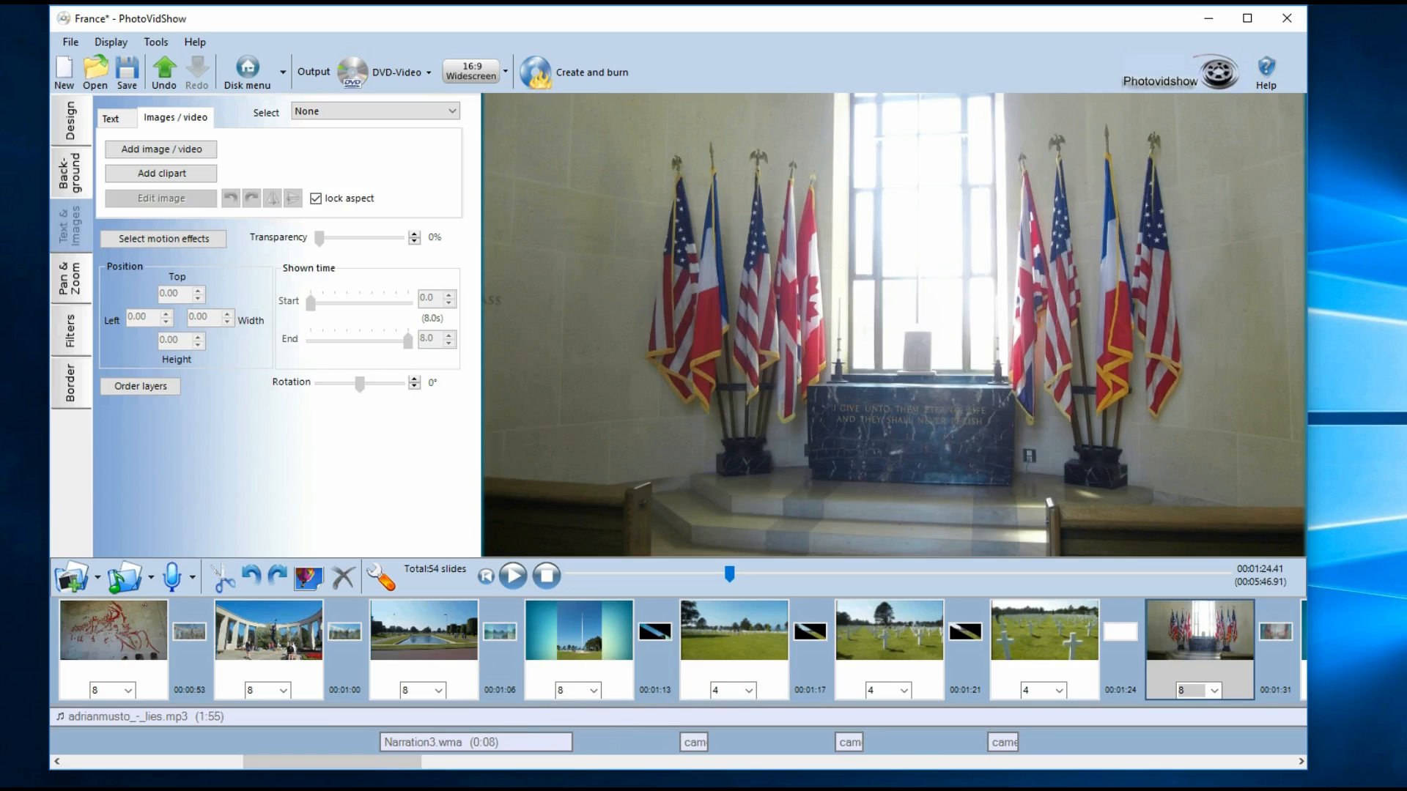
drag(393, 761, 228, 775)
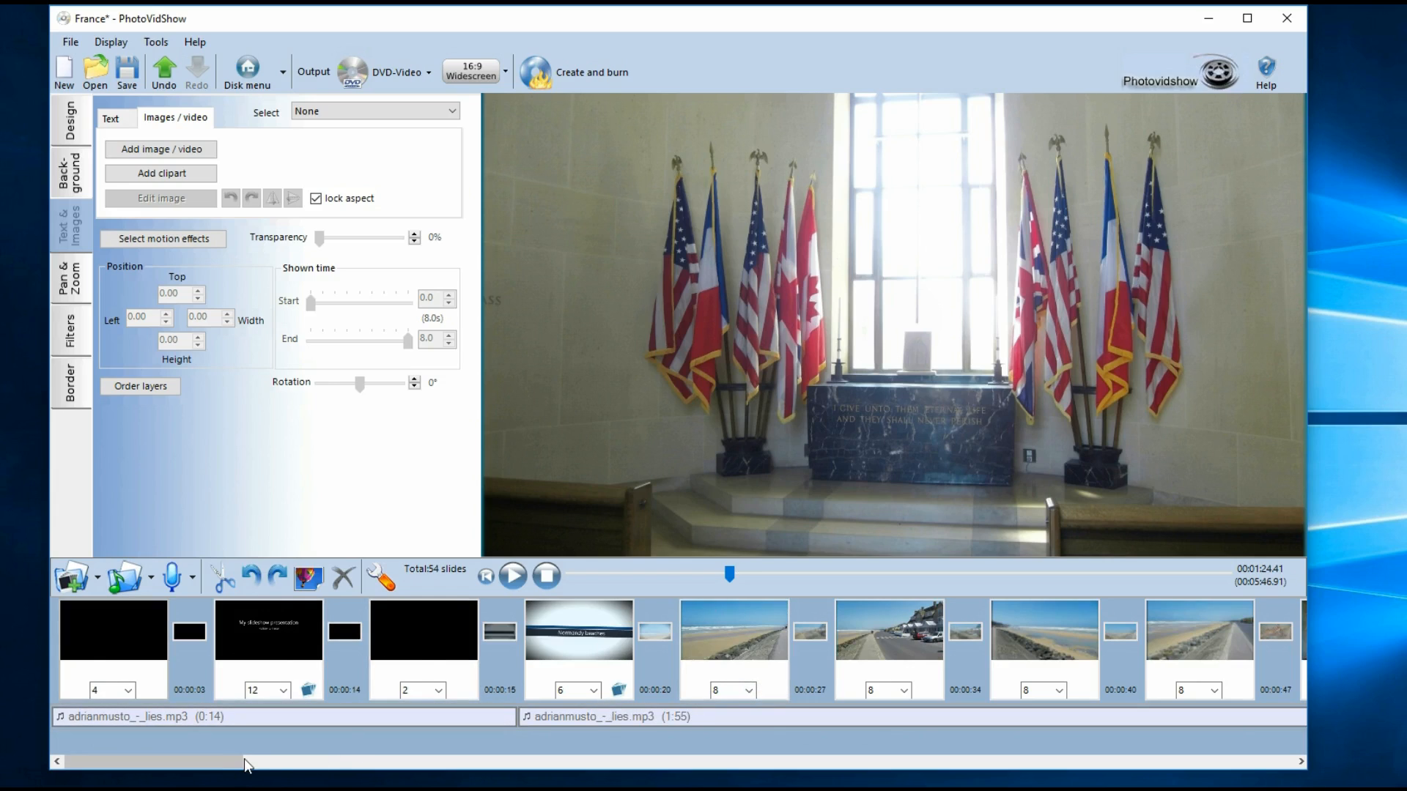
drag(216, 767, 438, 755)
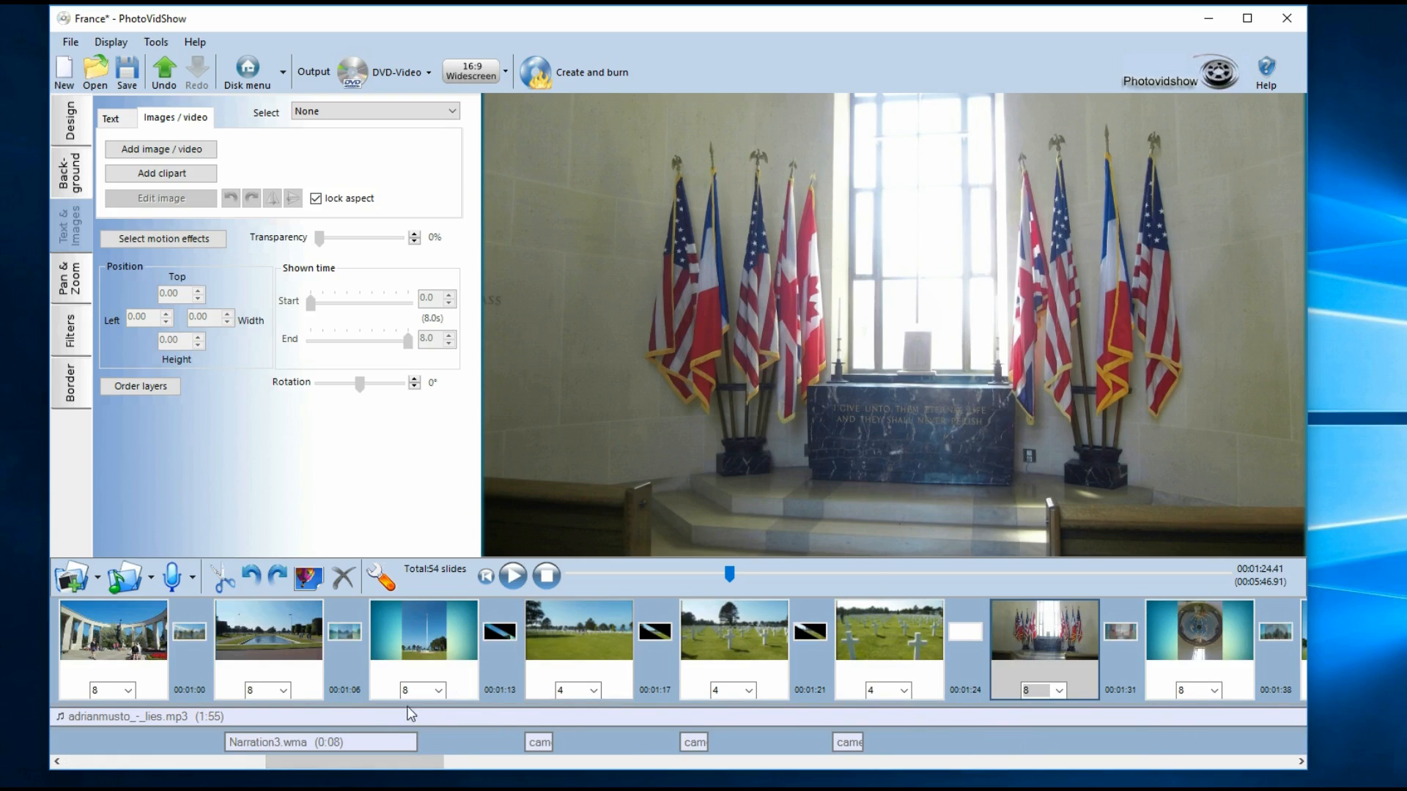
drag(344, 763, 129, 768)
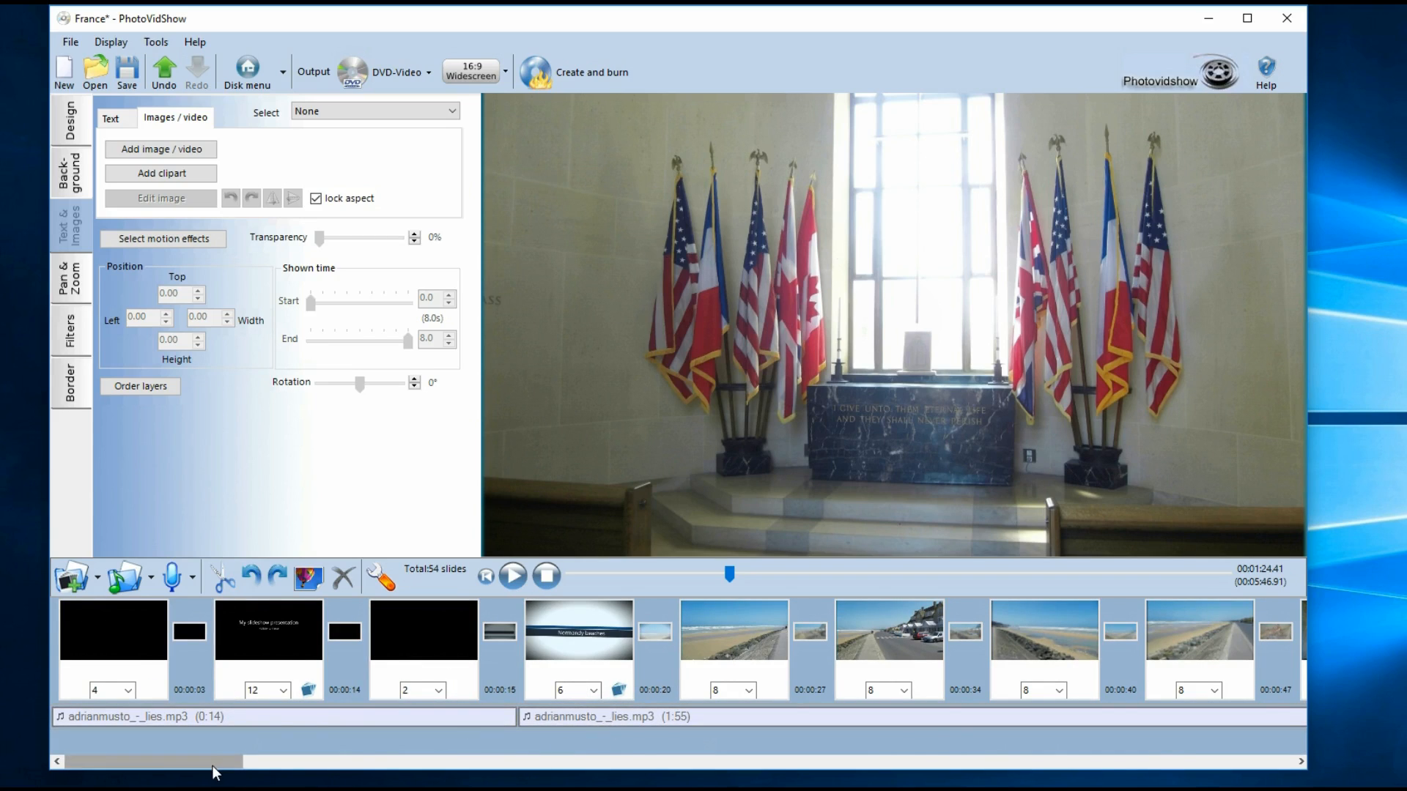
drag(231, 764, 344, 768)
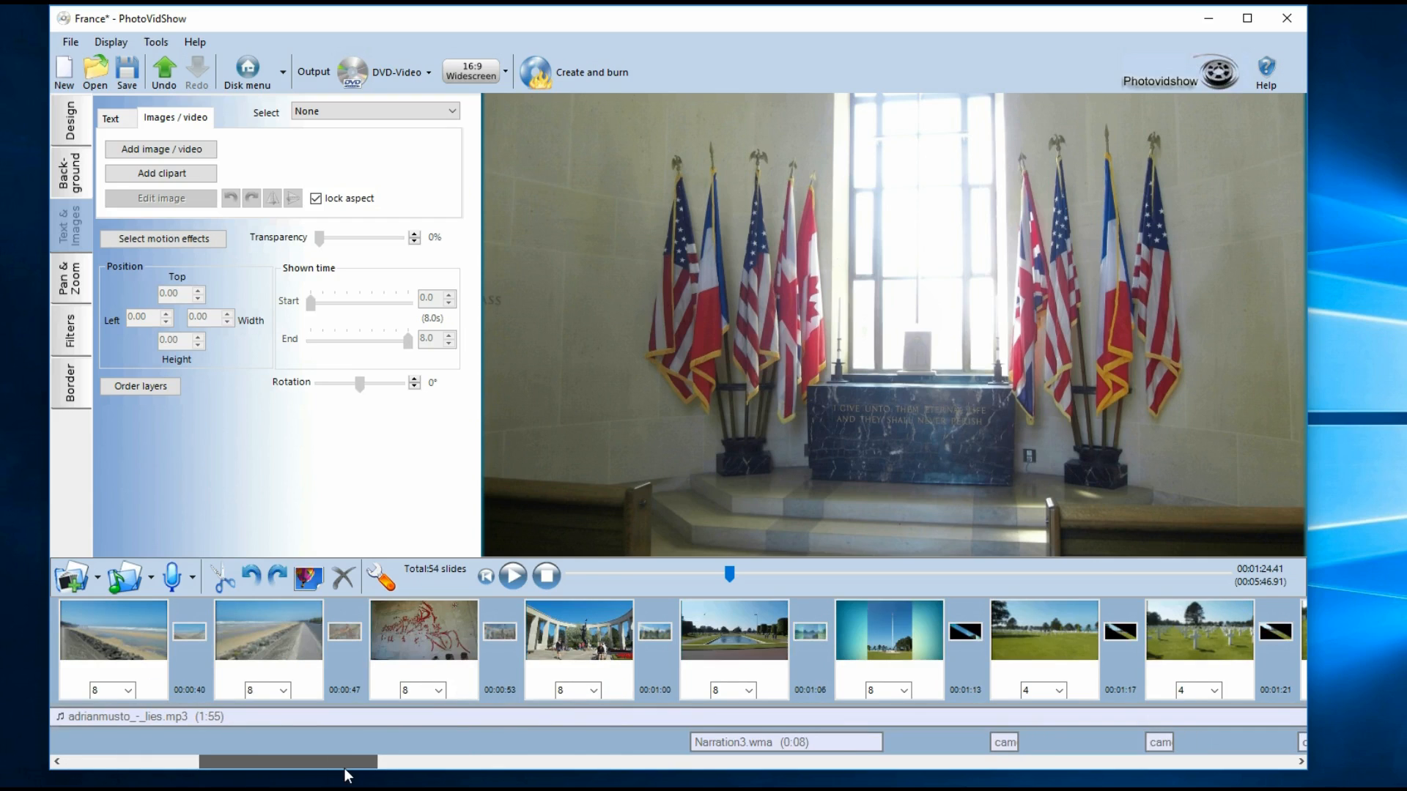
Step: Reopen the saved France project, discarding the unsaved changes
click(98, 80)
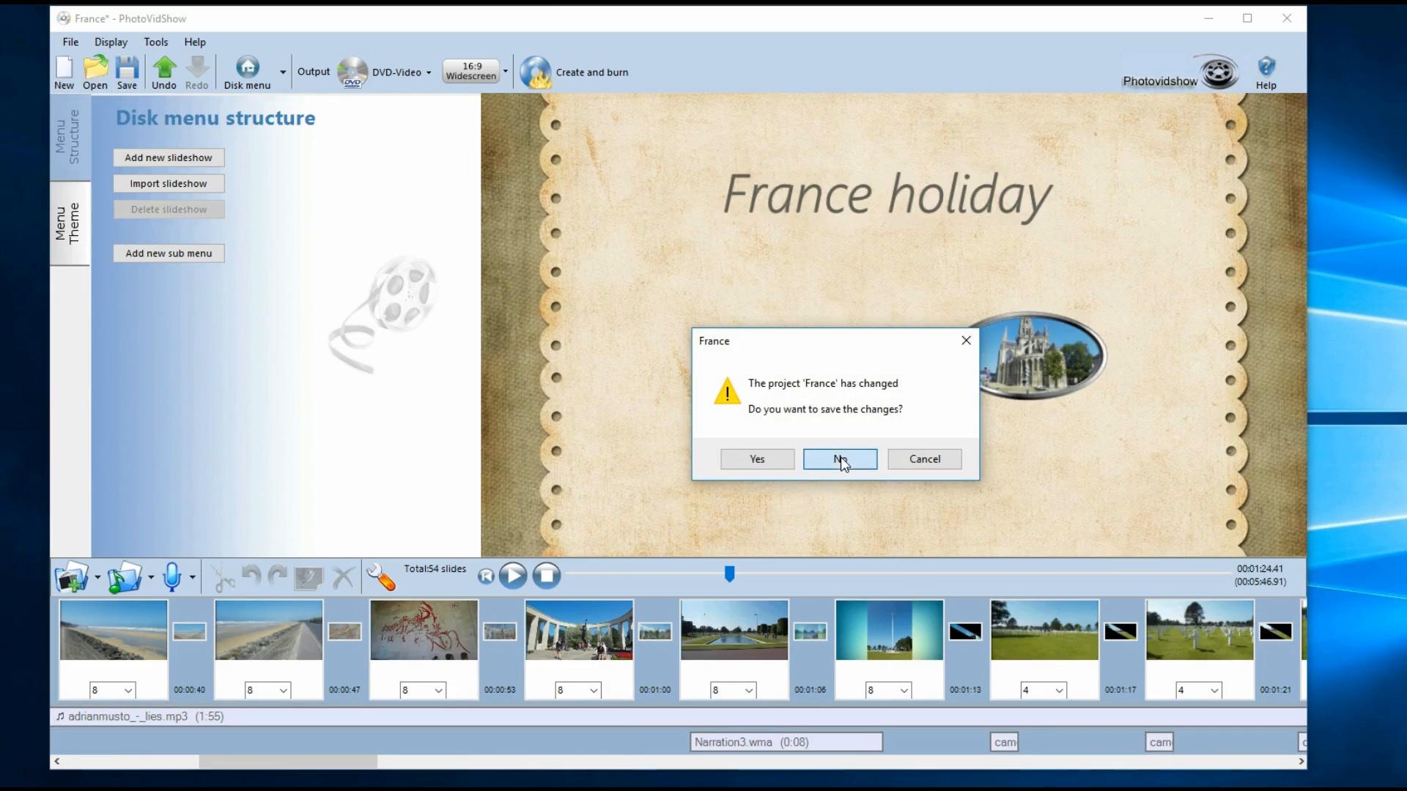
click(841, 460)
double_click(297, 154)
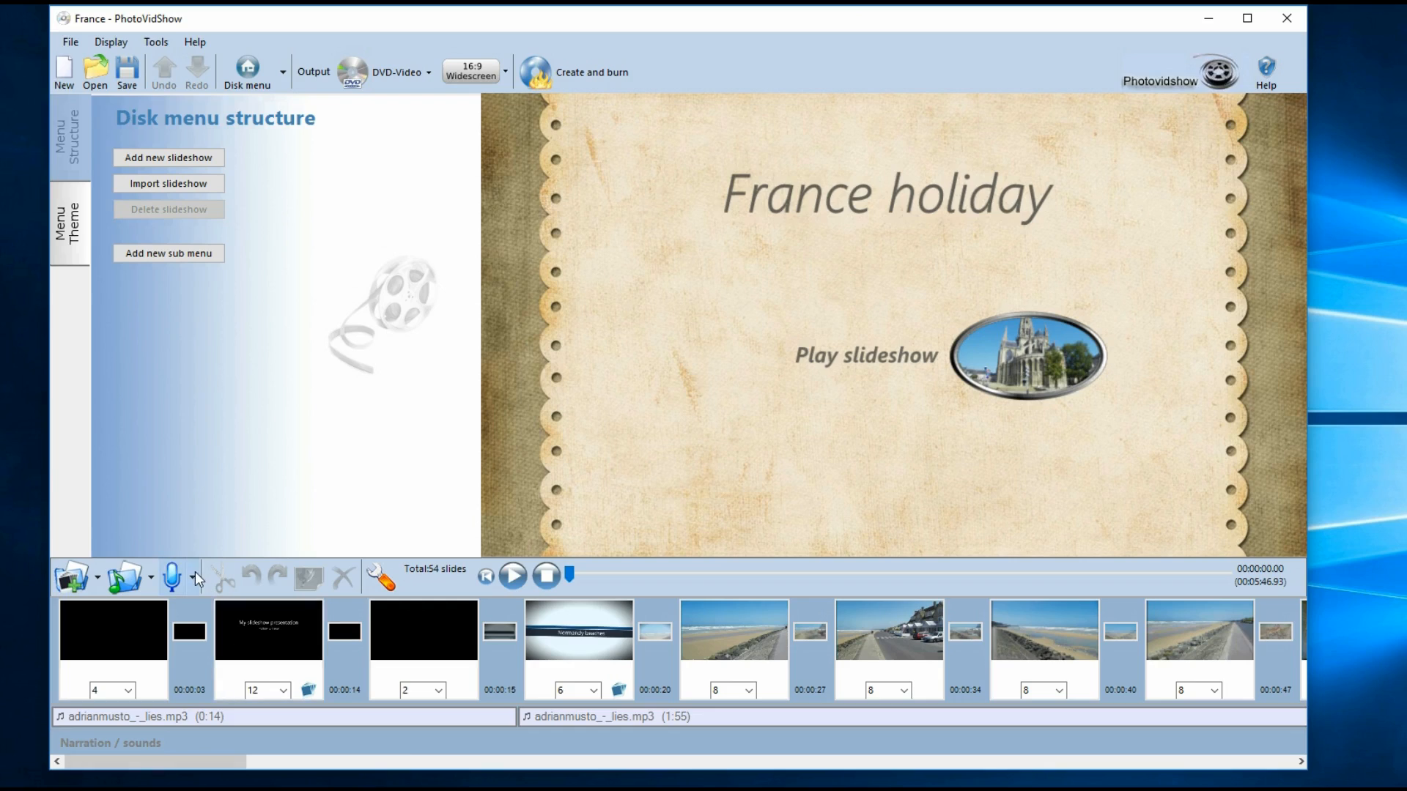
Step: Remove all the tracks from the slideshow's music soundtrack
double_click(162, 720)
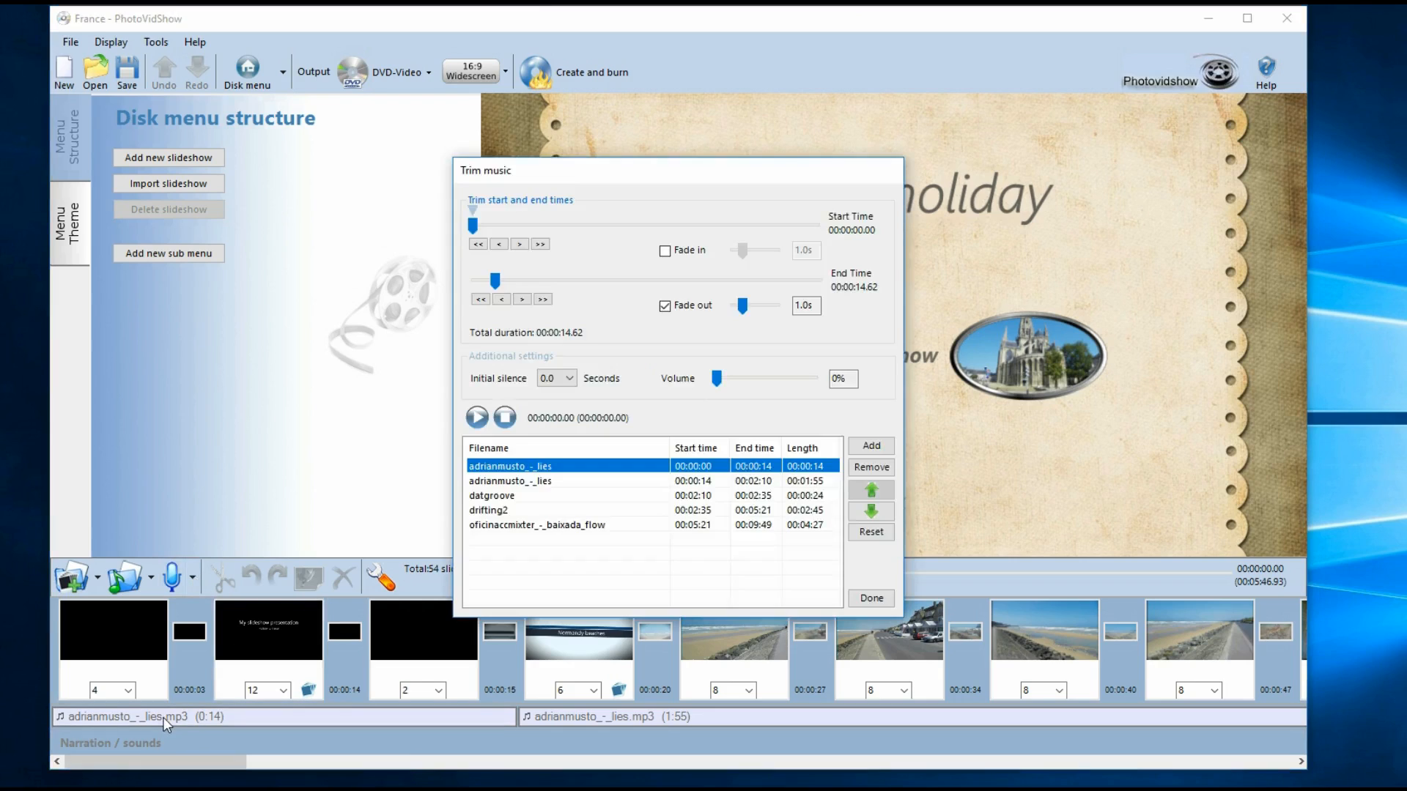
click(863, 468)
click(862, 468)
click(863, 468)
click(862, 467)
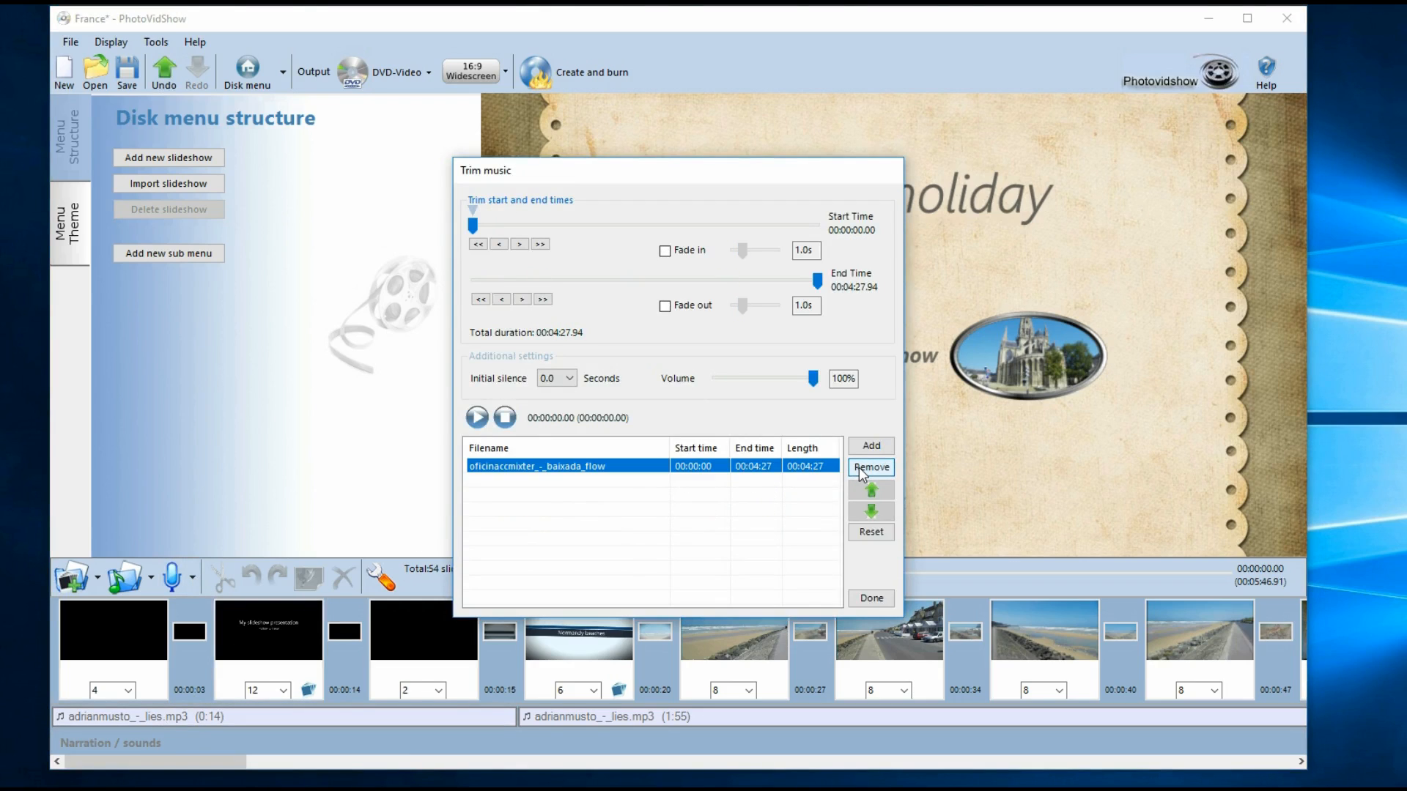
click(860, 469)
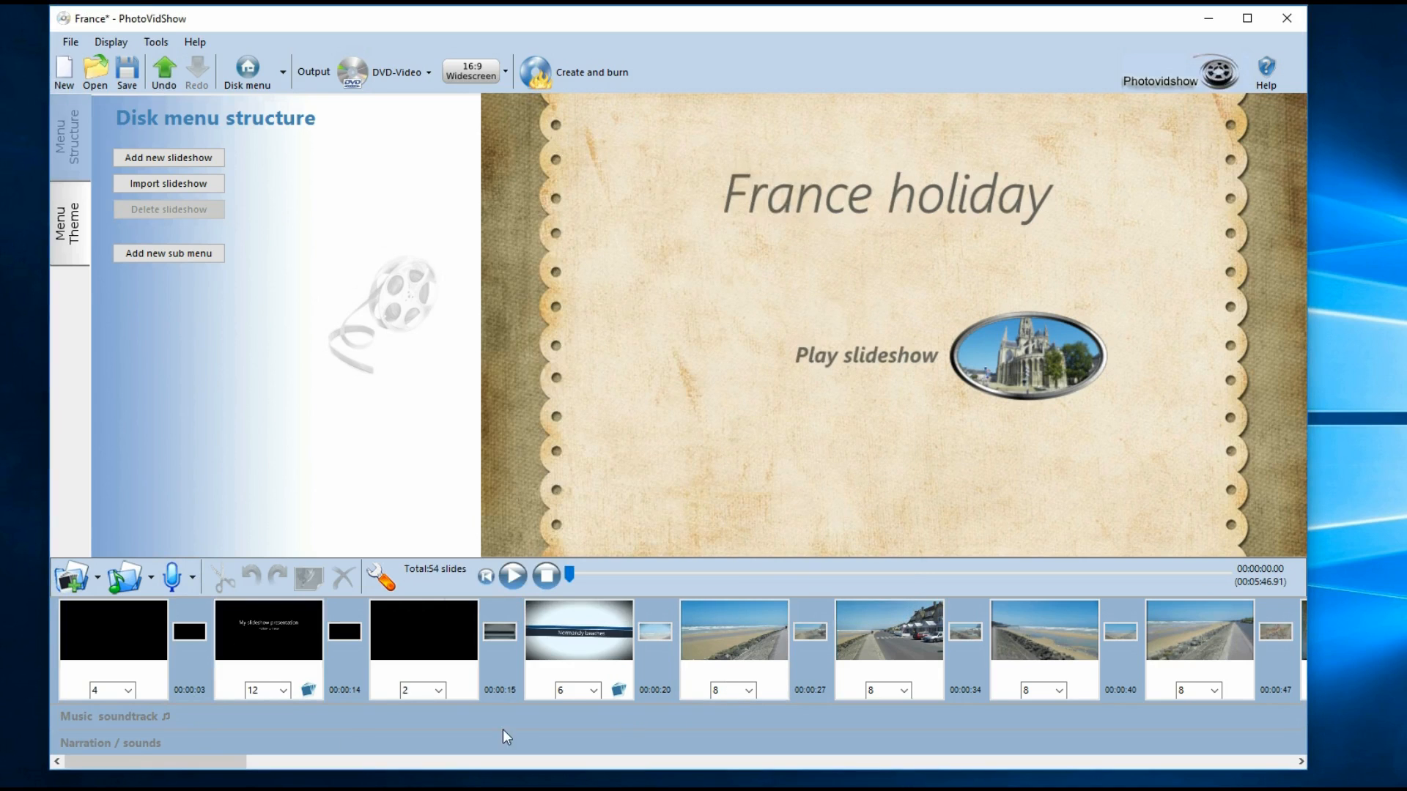
Step: Add adrianmusto_-_Lies.mp3 from the slideshow music folder to the narration track as a sound file
drag(170, 763, 123, 759)
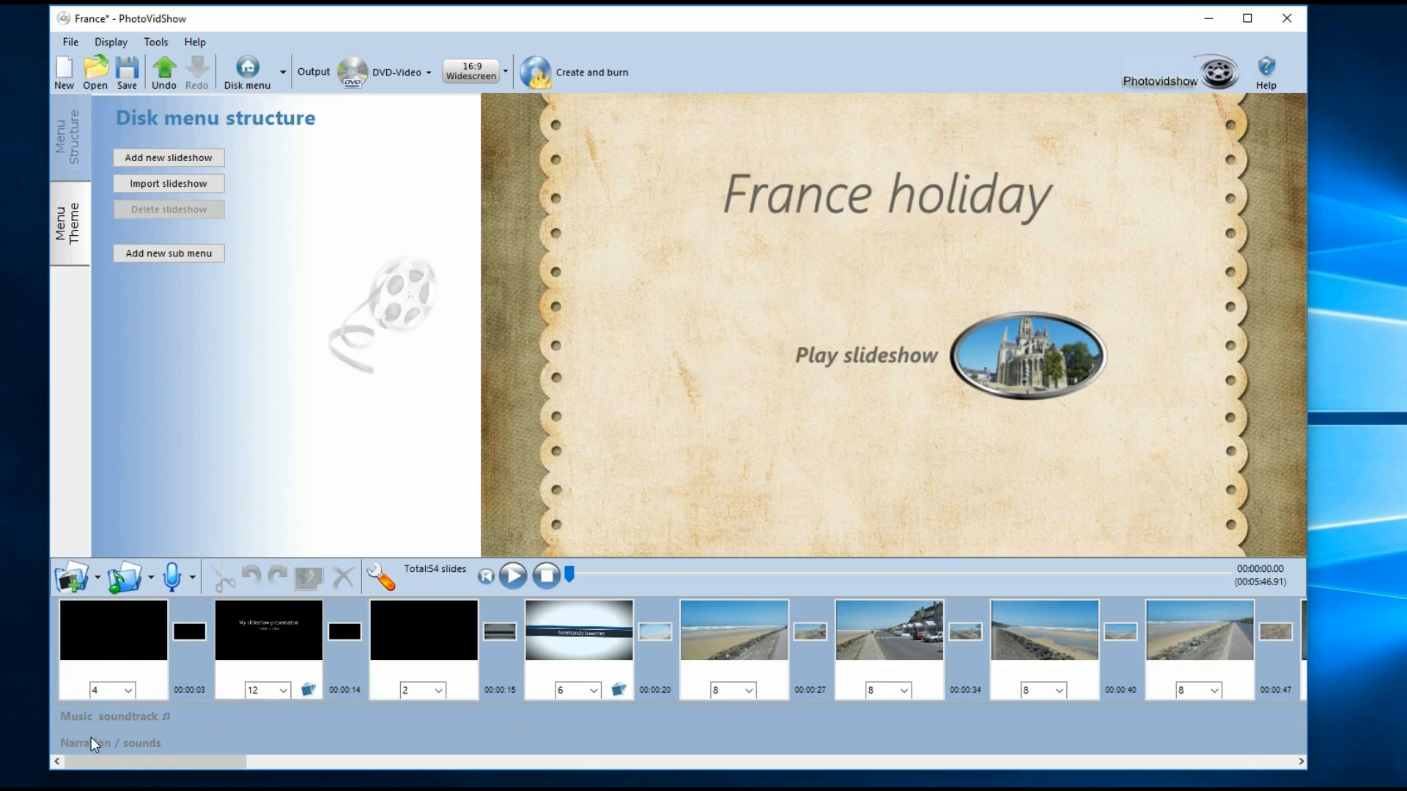
click(194, 579)
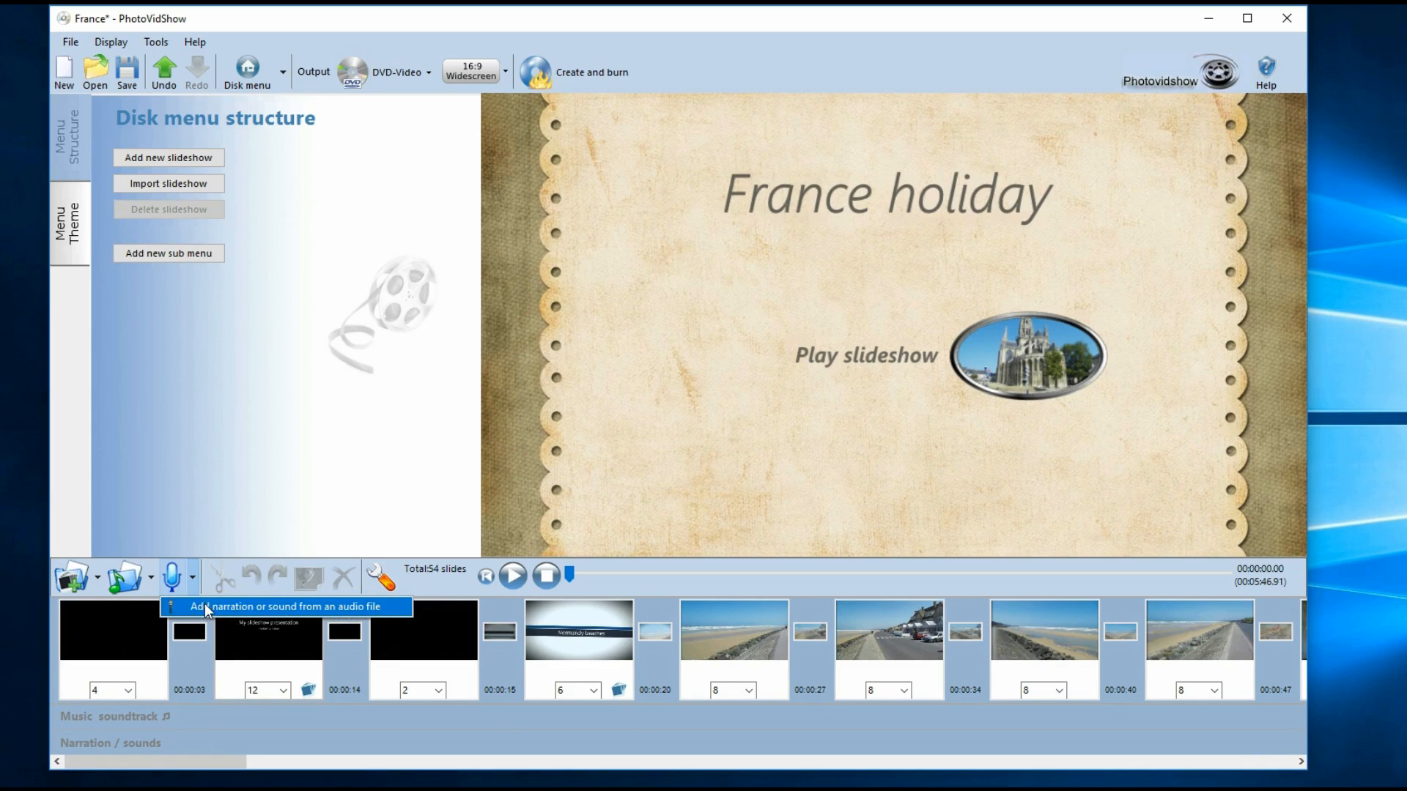
click(205, 604)
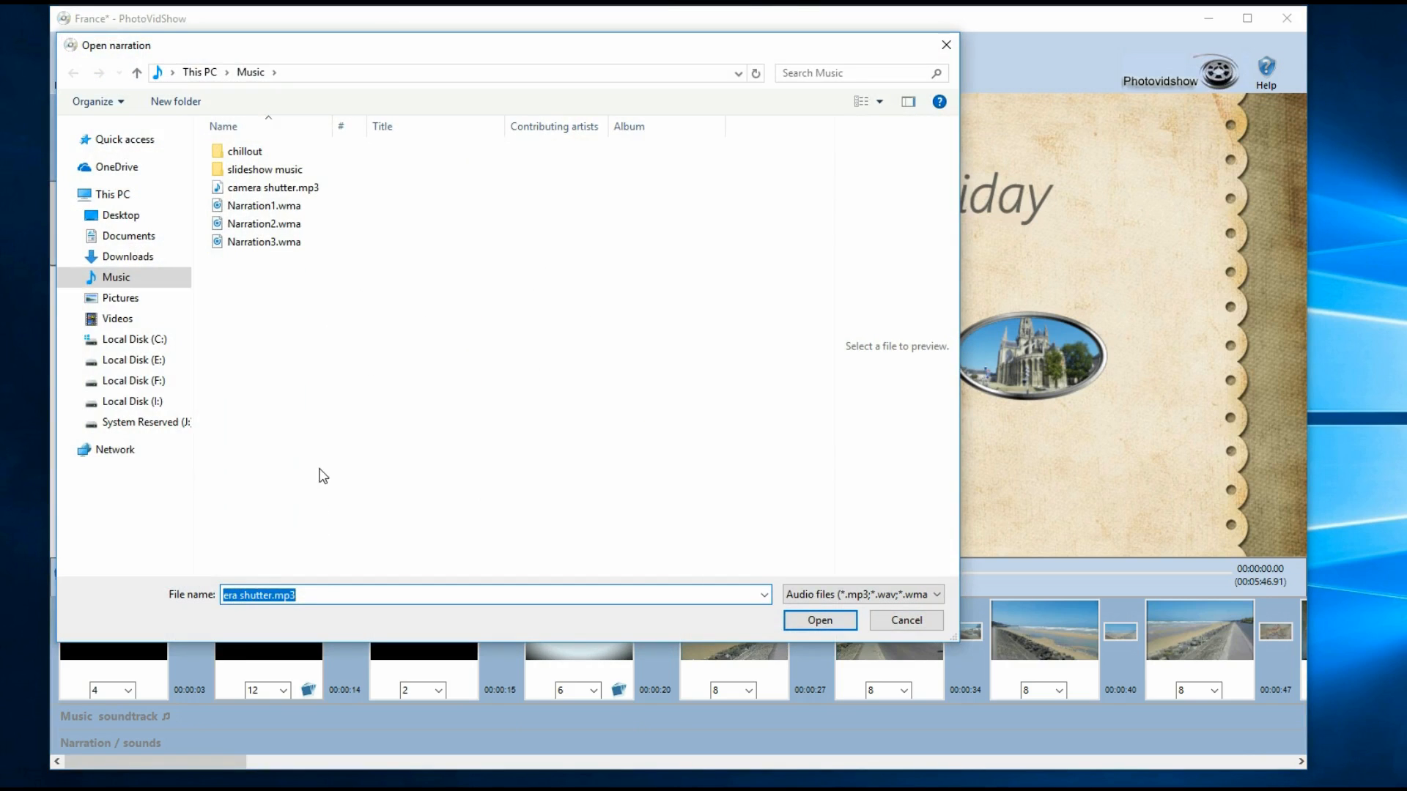
double_click(278, 170)
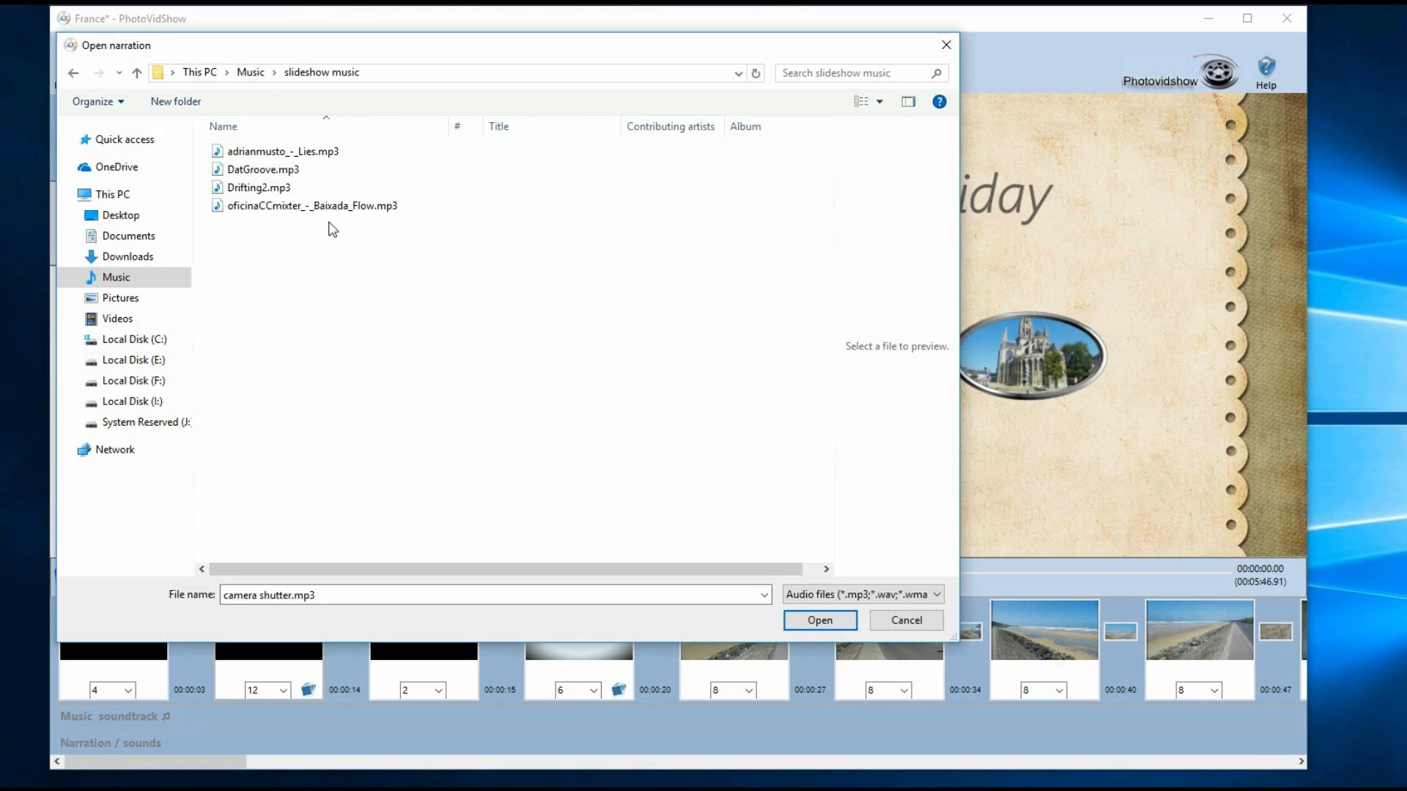
double_click(306, 154)
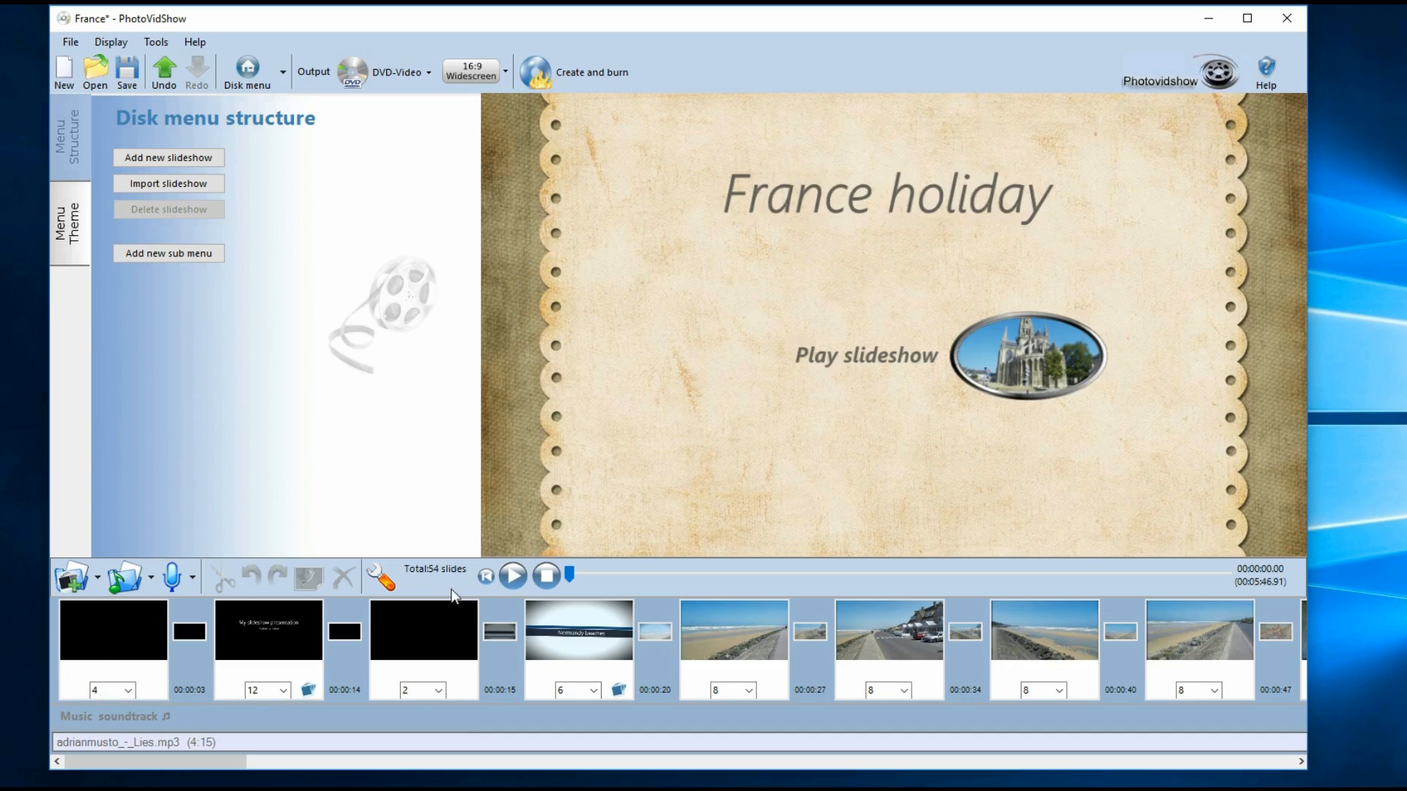
Step: Rewind the slideshow, move the adrianmusto_-_Lies.mp3 clip to the start of the Normandy beaches title slide, and preview that slide
click(486, 576)
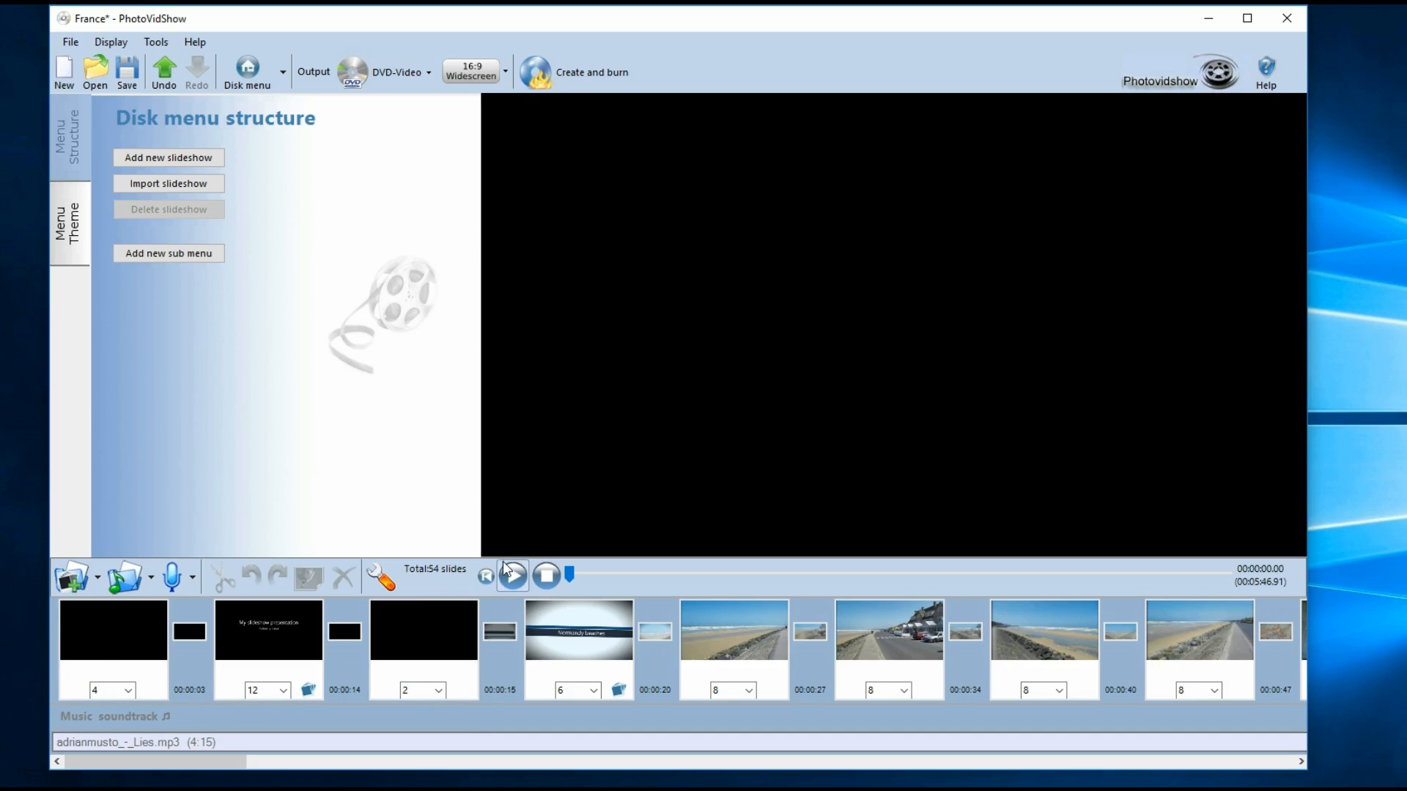
drag(113, 737, 592, 736)
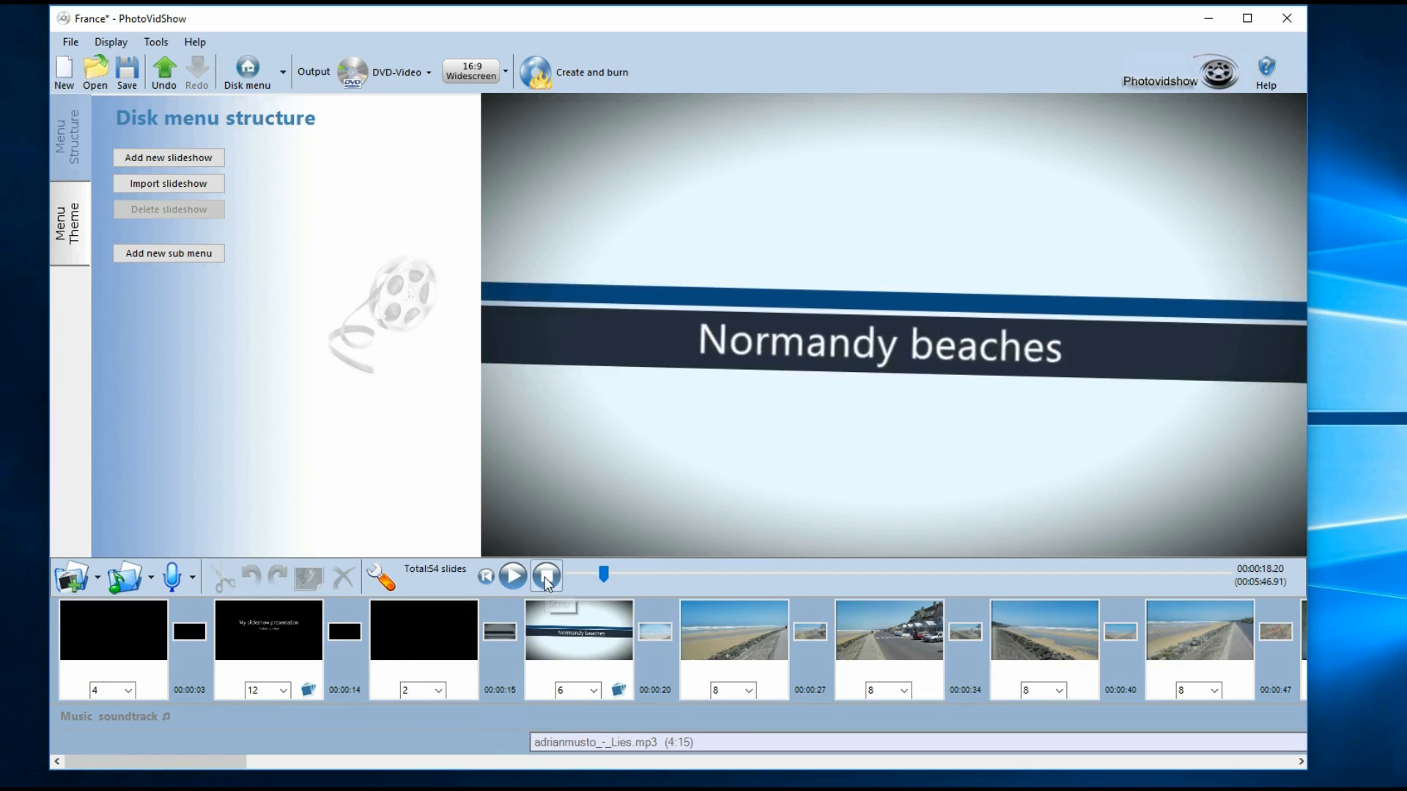
Step: Add DatGroove.mp3 to the narration track and move it to start at about 4 min 36 s, leaving a gap after the first clip
drag(233, 759, 1146, 770)
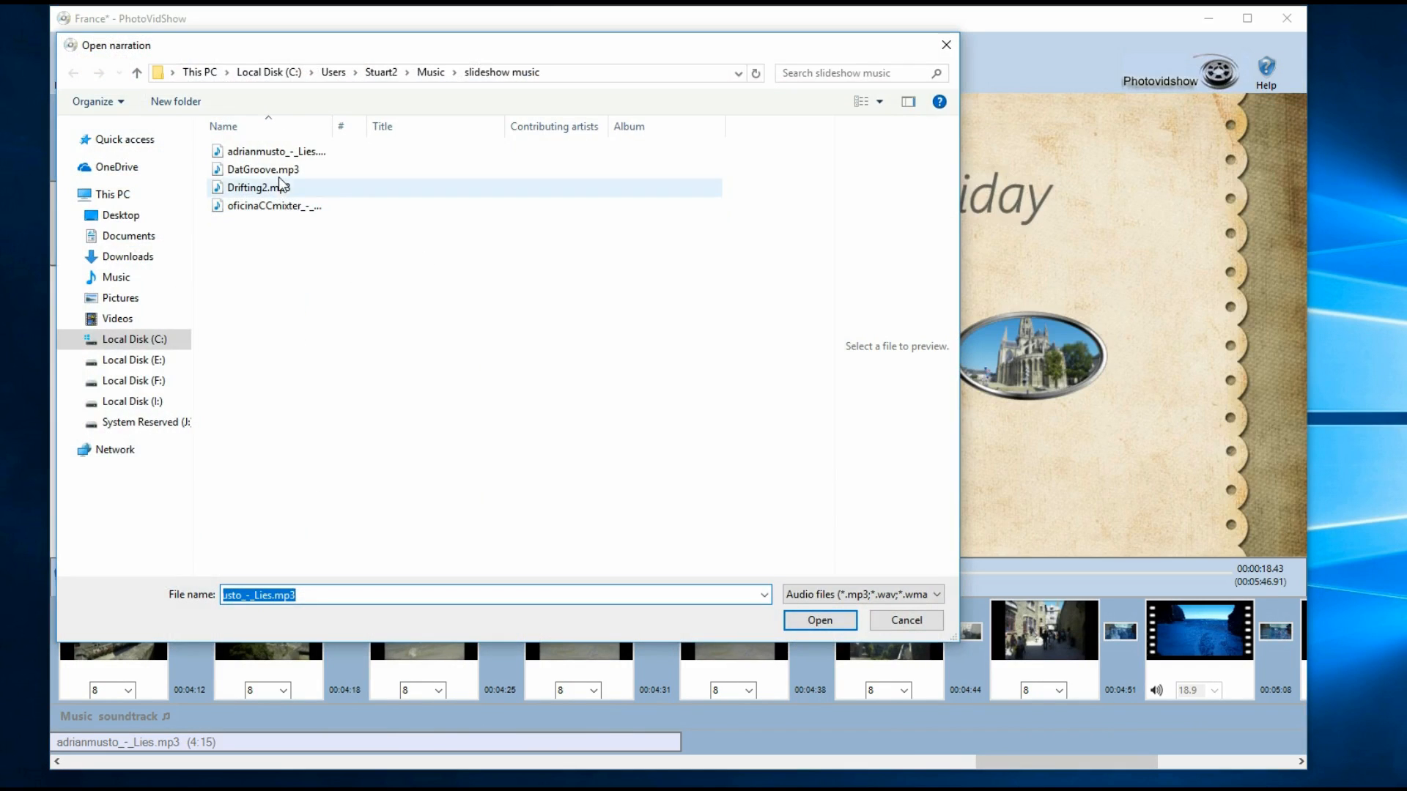
double_click(276, 164)
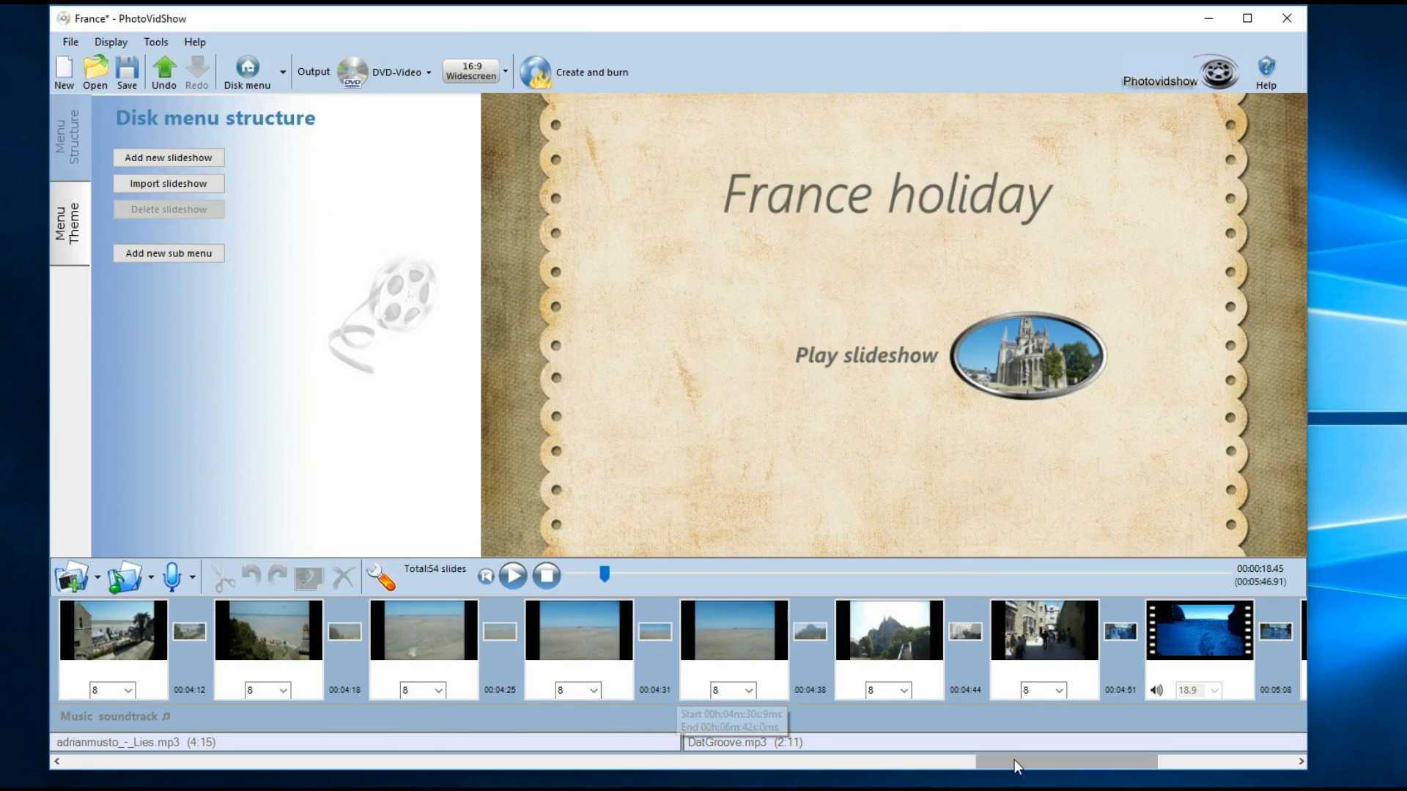
drag(727, 742, 862, 733)
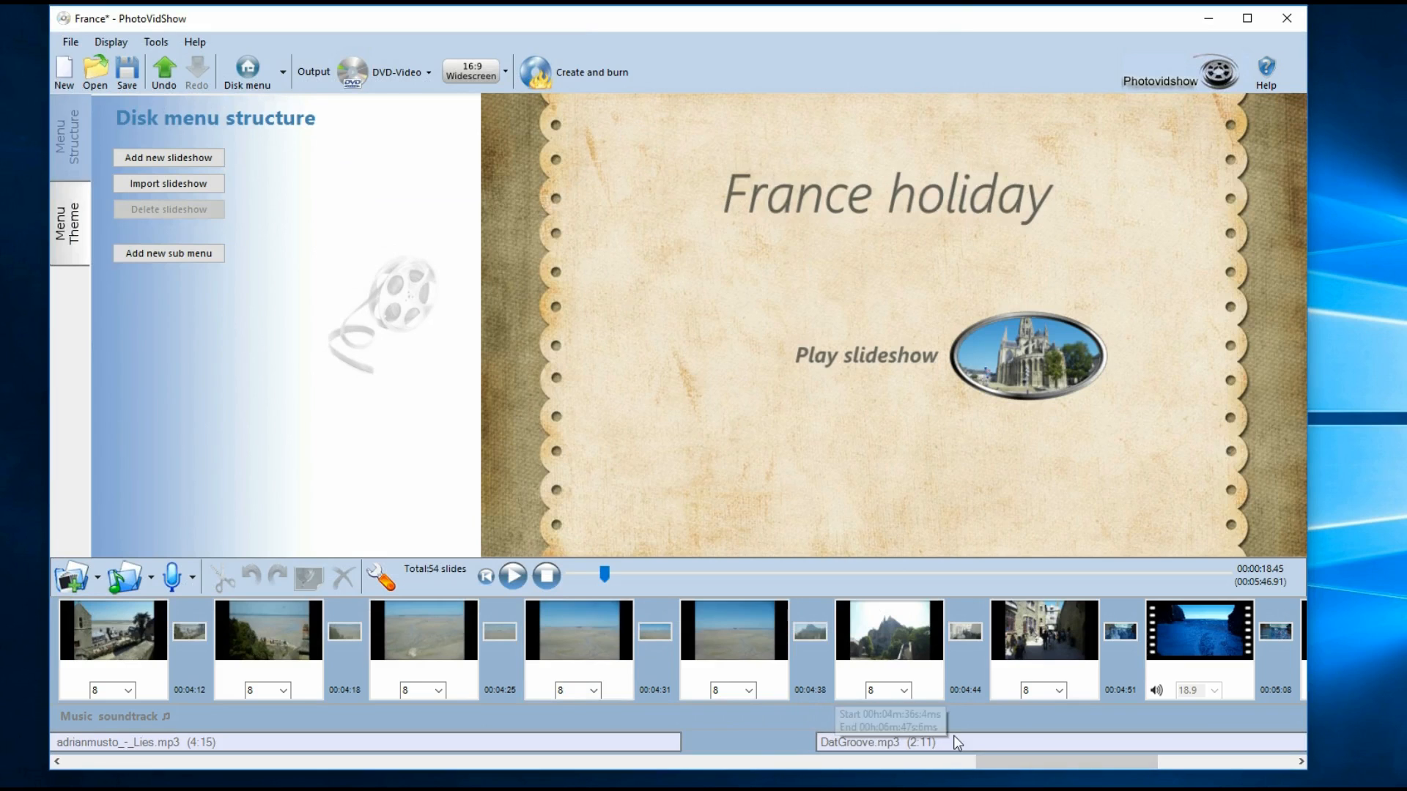
drag(1011, 759, 129, 756)
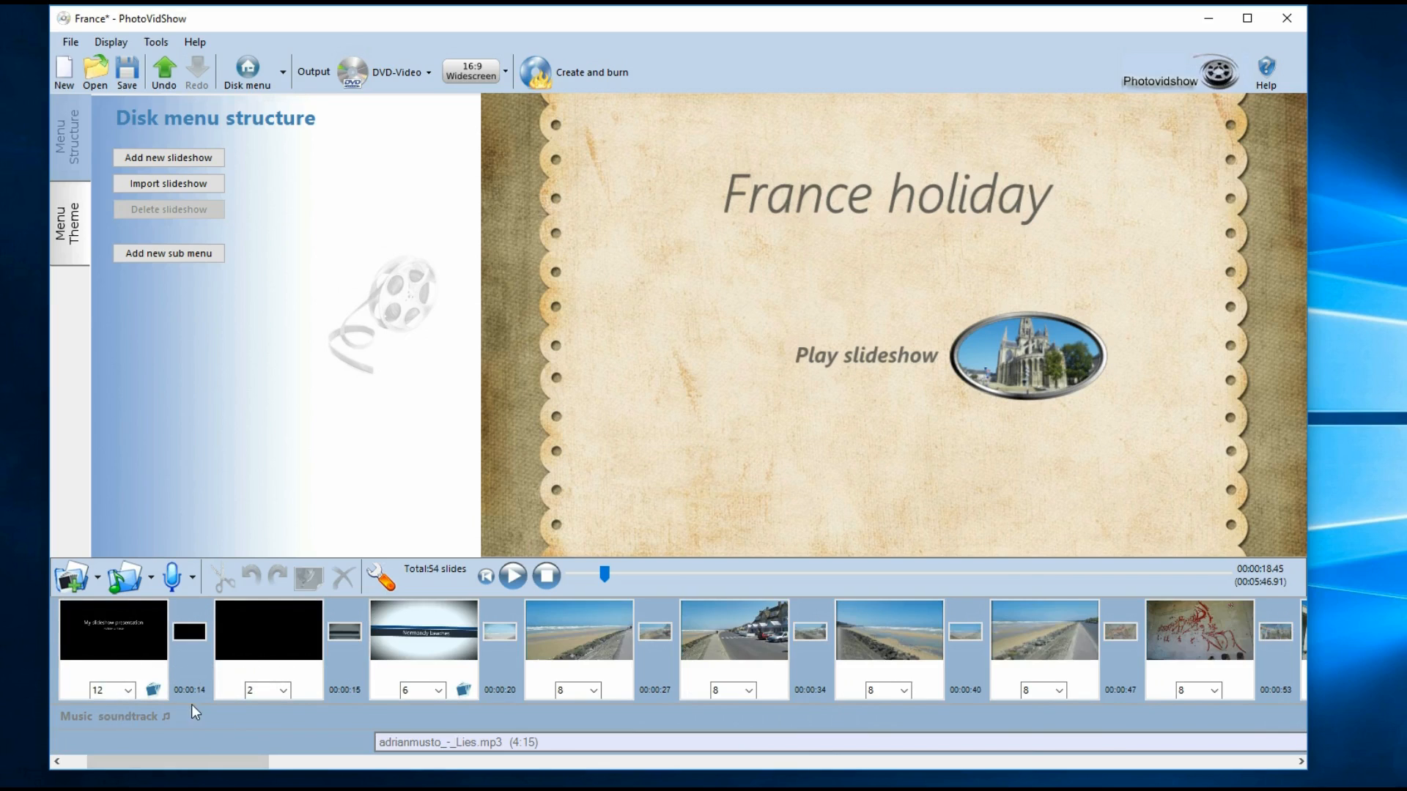
drag(209, 762, 112, 762)
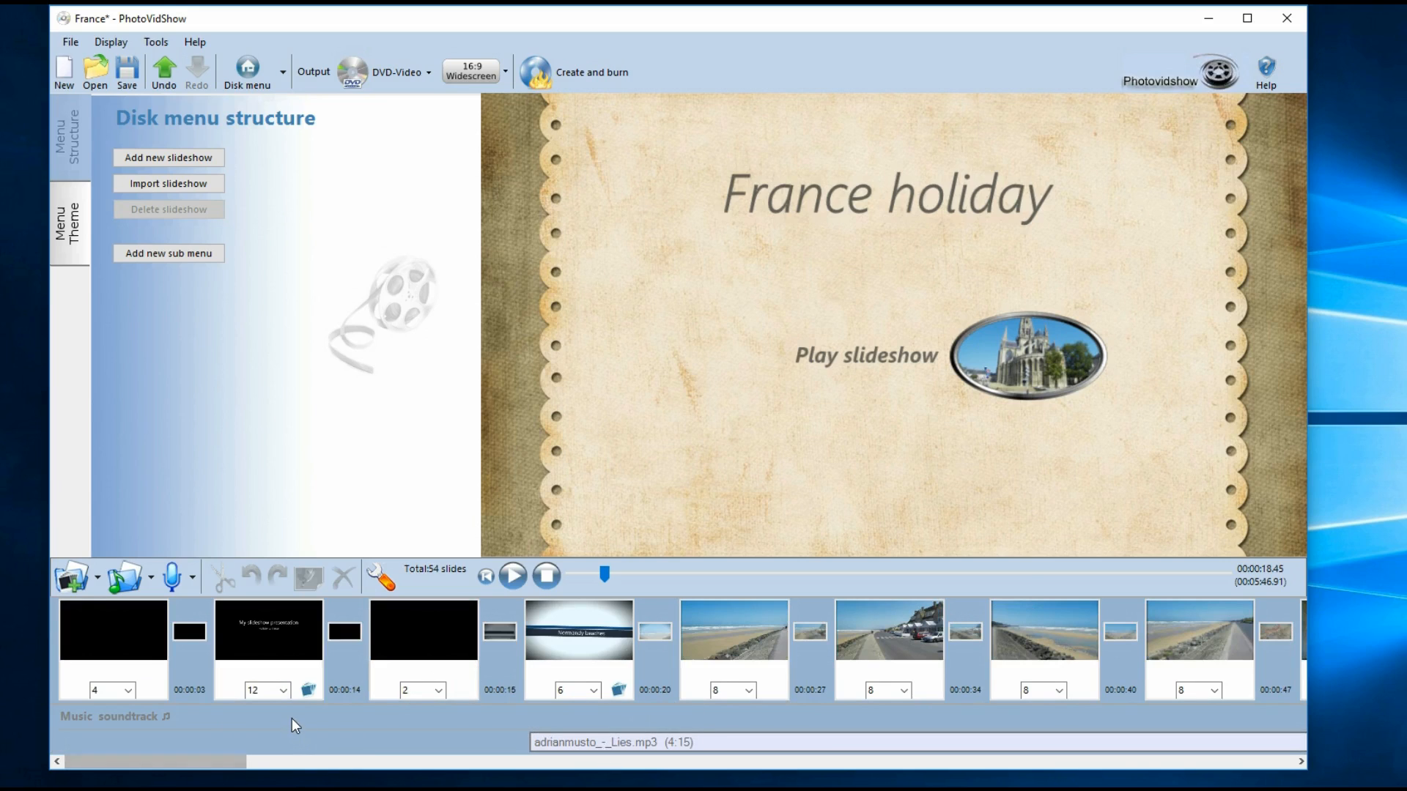
drag(223, 760, 1147, 768)
drag(1123, 764, 233, 764)
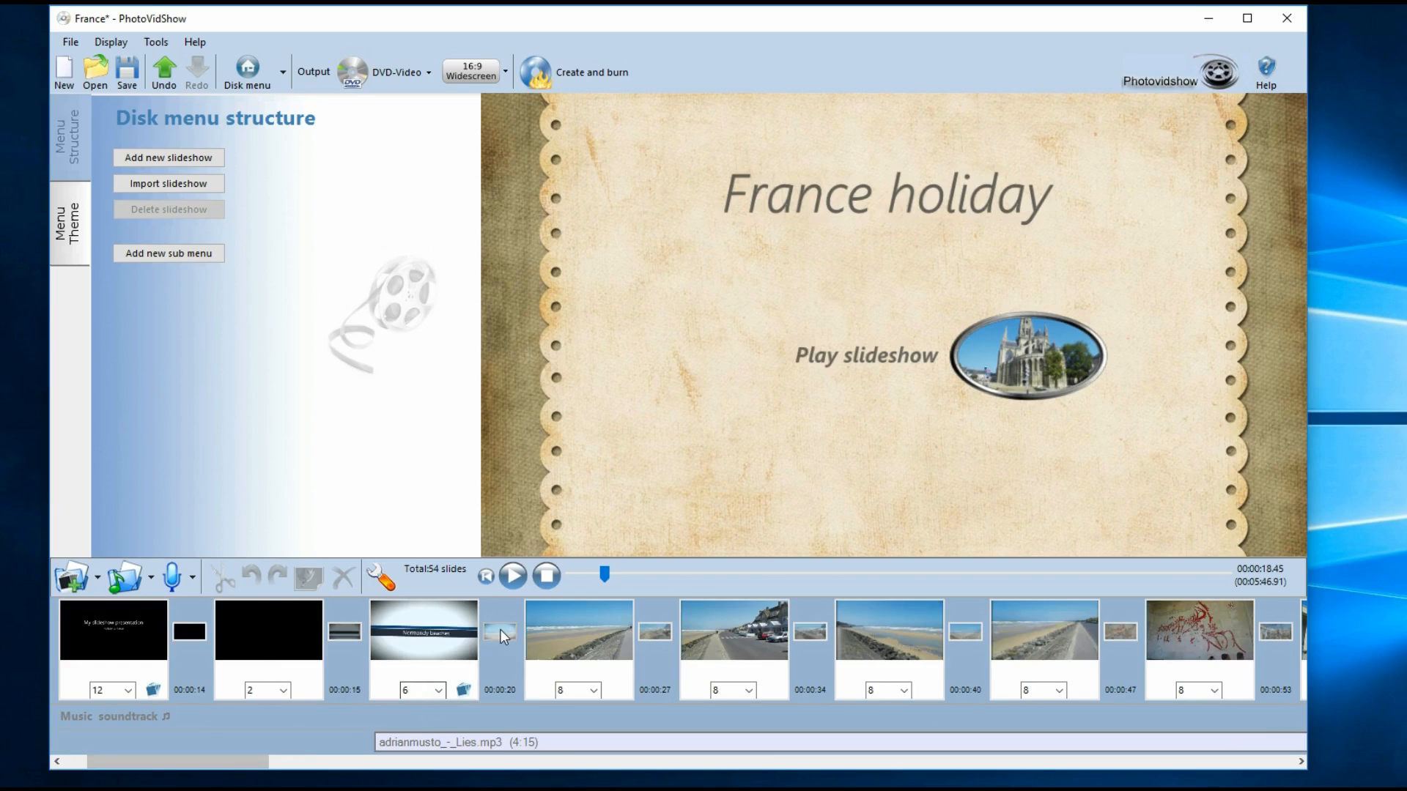